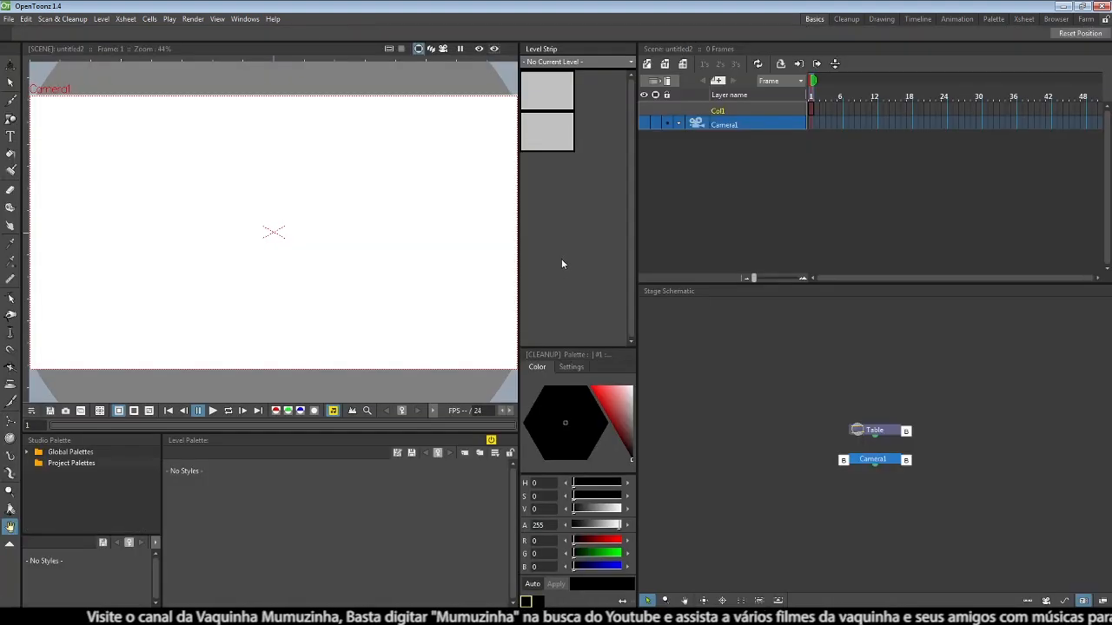
- Widen the viewer, examine the Function Editor and the Animate tool's options, and close the editor
{"action": "left_click_drag", "start_coordinate": [518, 286], "coordinate": [552, 283]}
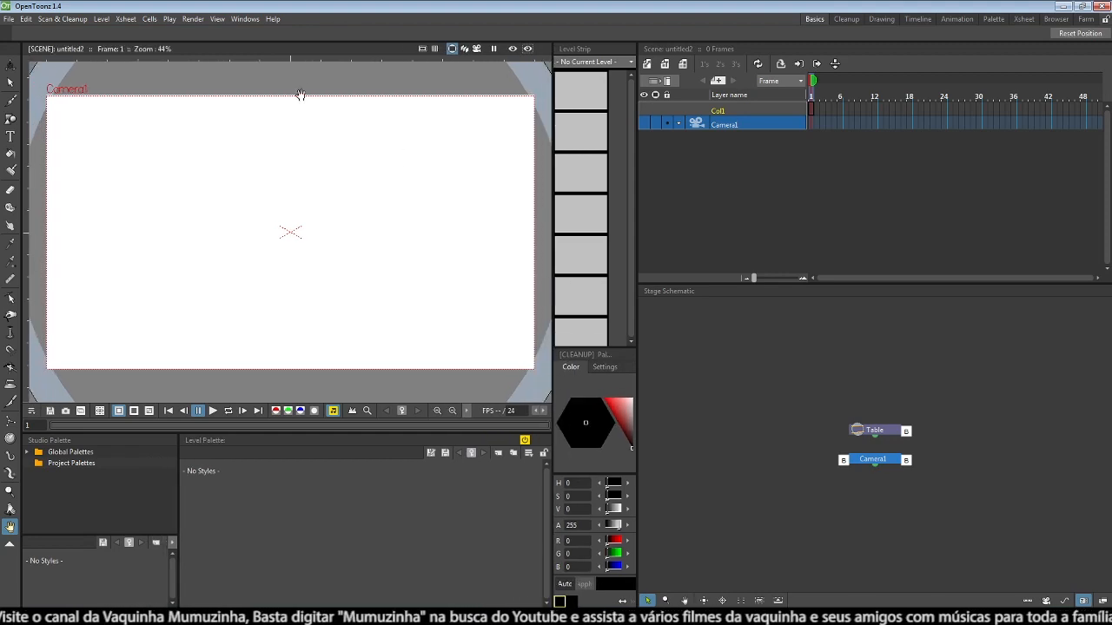
{"action": "left_click", "coordinate": [241, 19]}
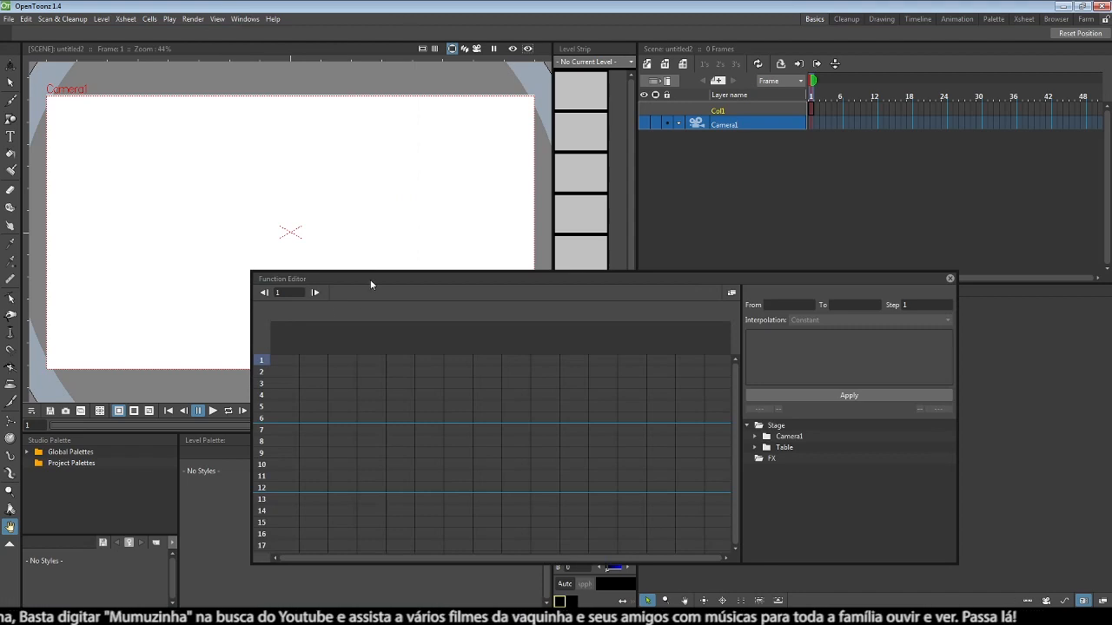
{"action": "left_click_drag", "start_coordinate": [370, 279], "coordinate": [415, 313]}
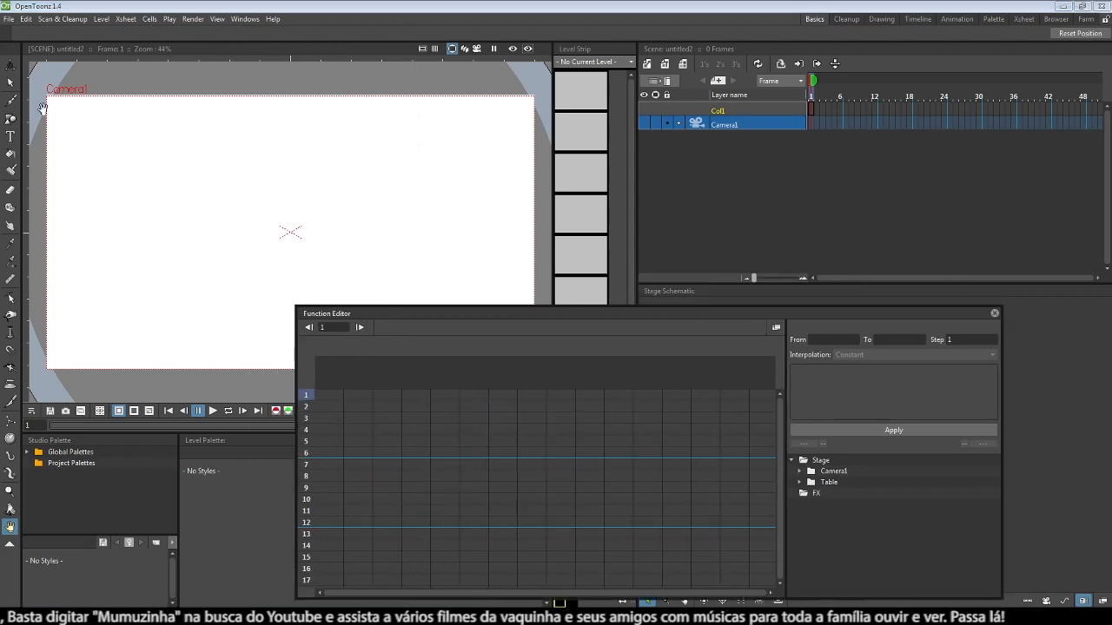
{"action": "left_click", "coordinate": [11, 66]}
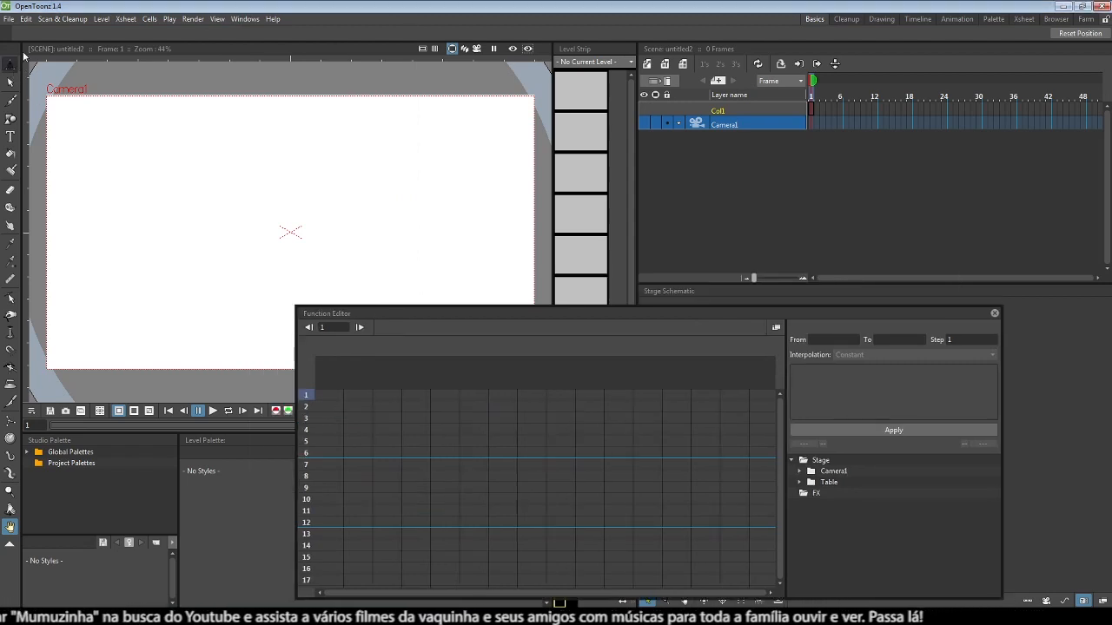
{"action": "left_click", "coordinate": [10, 65]}
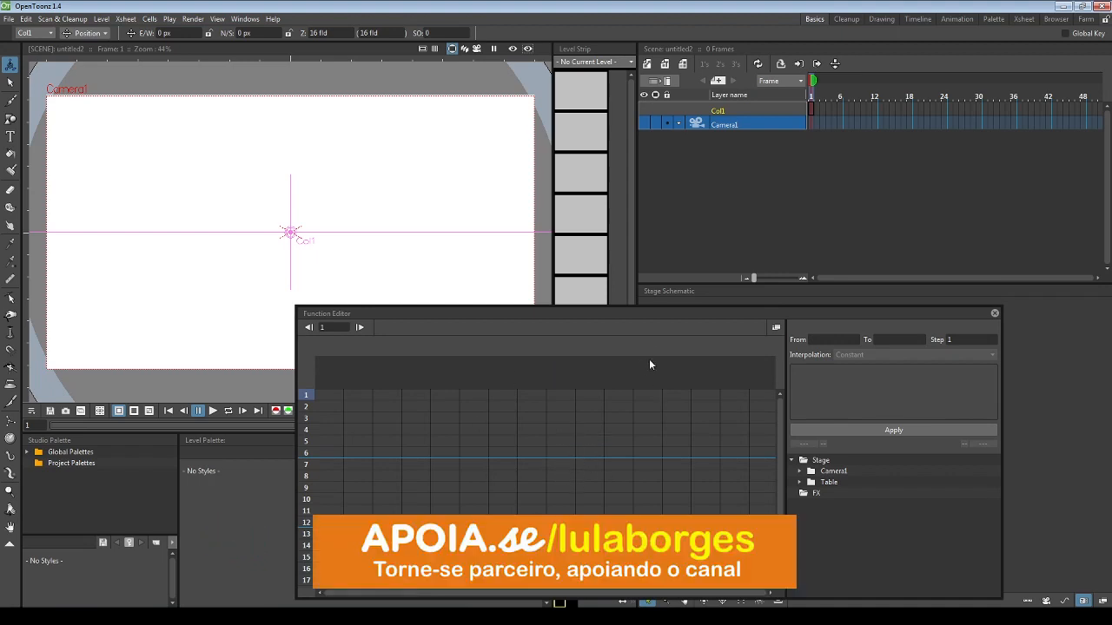
{"action": "left_click_drag", "start_coordinate": [652, 326], "coordinate": [676, 323]}
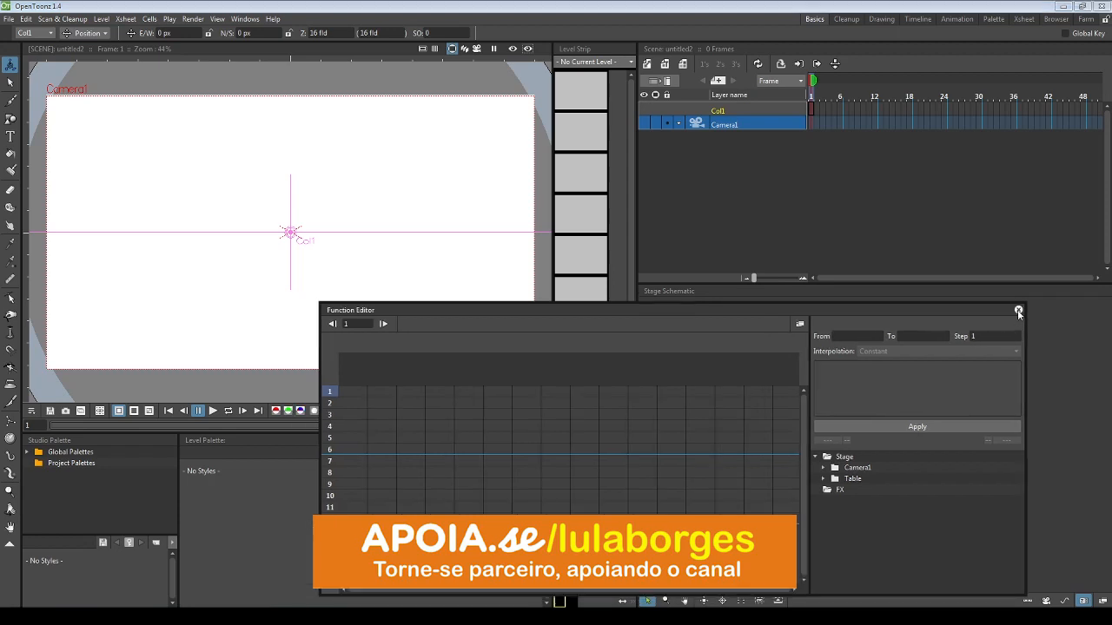
{"action": "left_click", "coordinate": [1018, 309]}
- Draw a small rectangle near the upper-left corner of the camera frame and fill it with a new red style (RGB 204, 14, 14)
{"action": "left_click", "coordinate": [9, 119]}
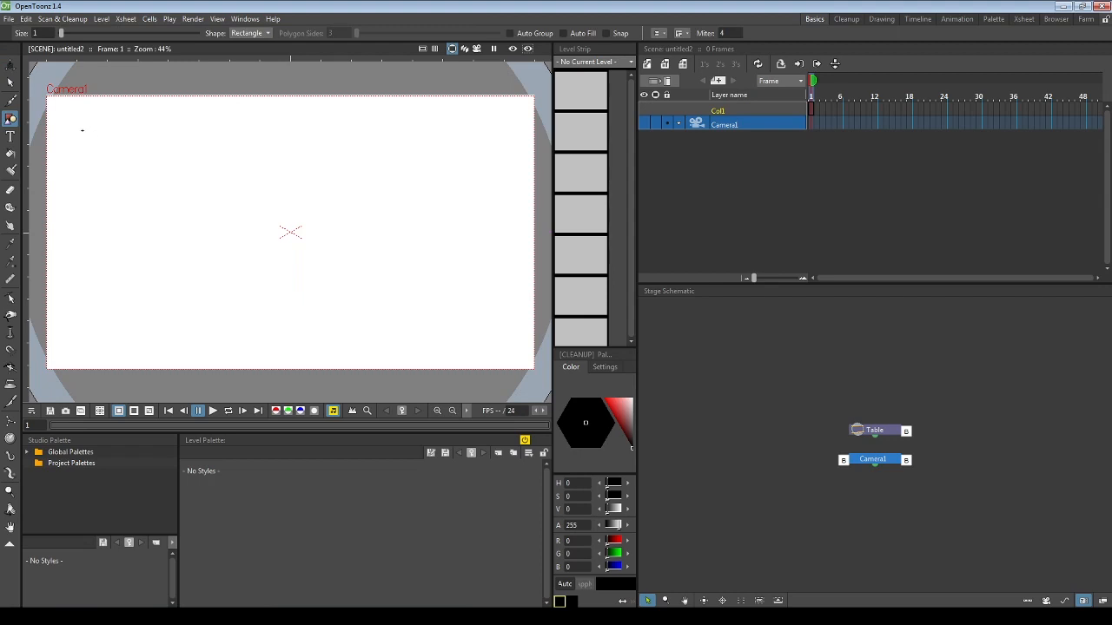
{"action": "left_click_drag", "start_coordinate": [81, 129], "coordinate": [149, 164]}
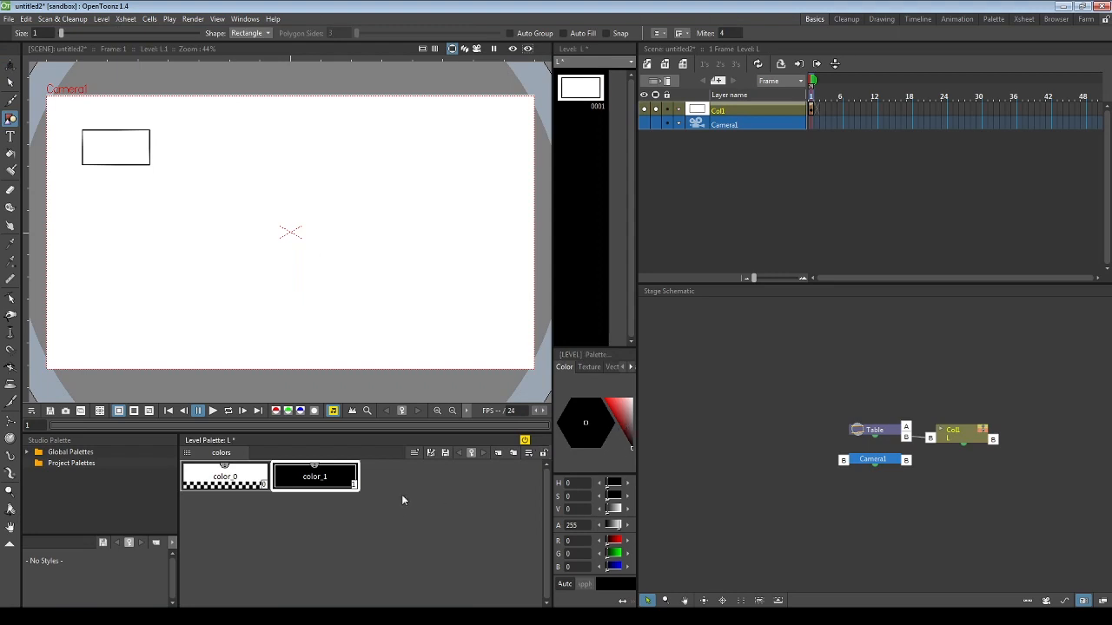
{"action": "left_click", "coordinate": [497, 455]}
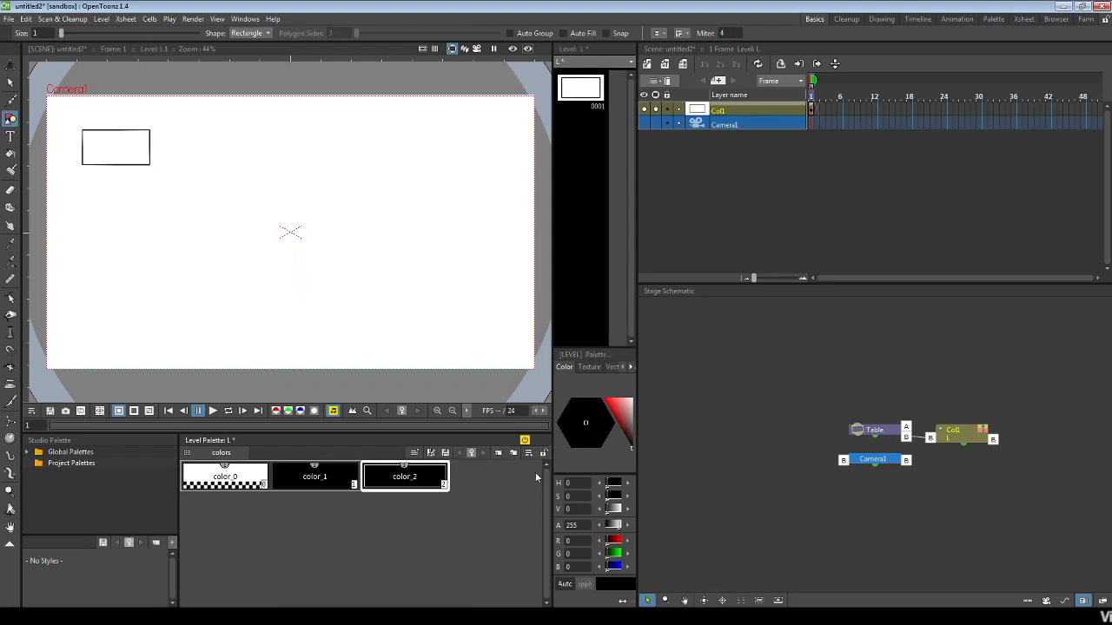
{"action": "left_click", "coordinate": [617, 413]}
{"action": "left_click_drag", "start_coordinate": [616, 411], "coordinate": [610, 407]}
{"action": "left_click", "coordinate": [11, 153]}
{"action": "left_click", "coordinate": [110, 138]}
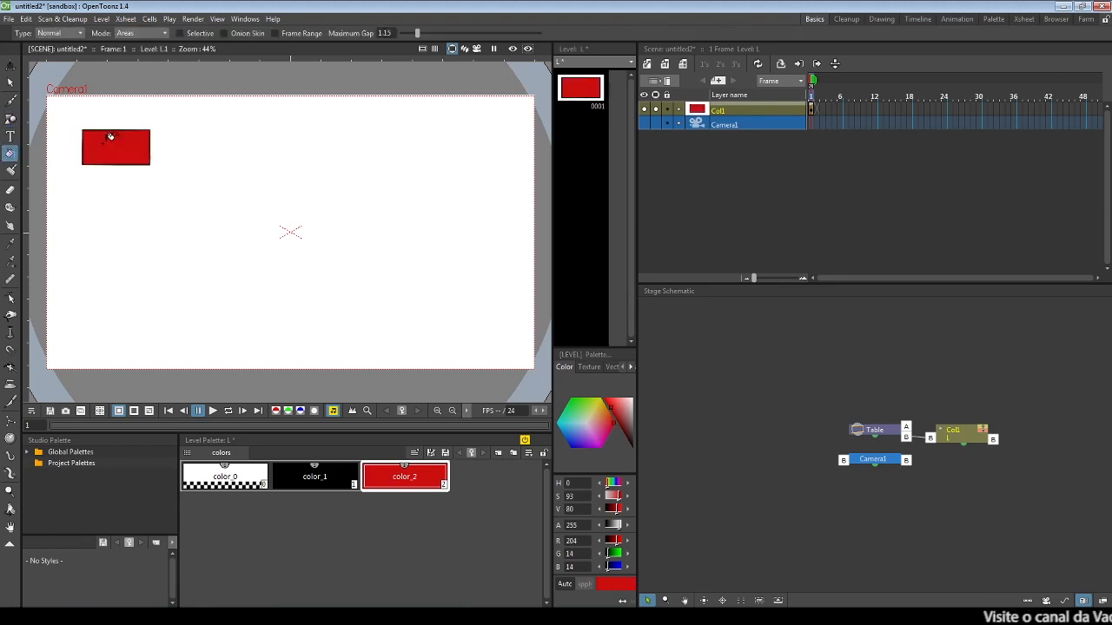
- Show the frames as a vertical Xsheet and copy the red rectangle into frame 1 of Col2 and Col3
{"action": "left_click", "coordinate": [666, 82]}
{"action": "key", "text": "s"}
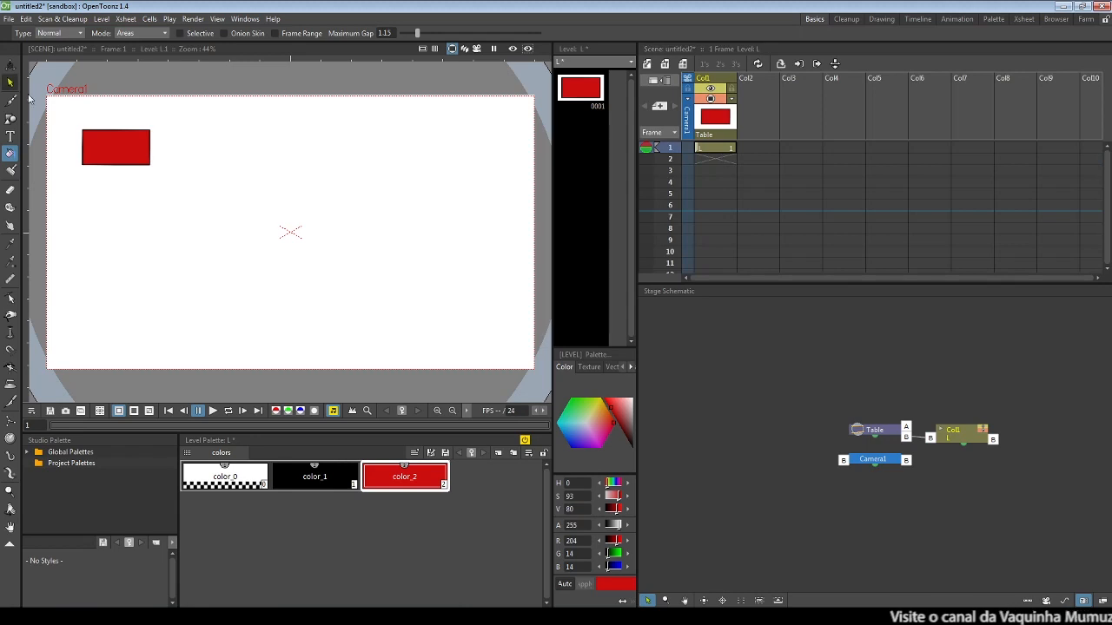
{"action": "left_click_drag", "start_coordinate": [72, 123], "coordinate": [187, 196]}
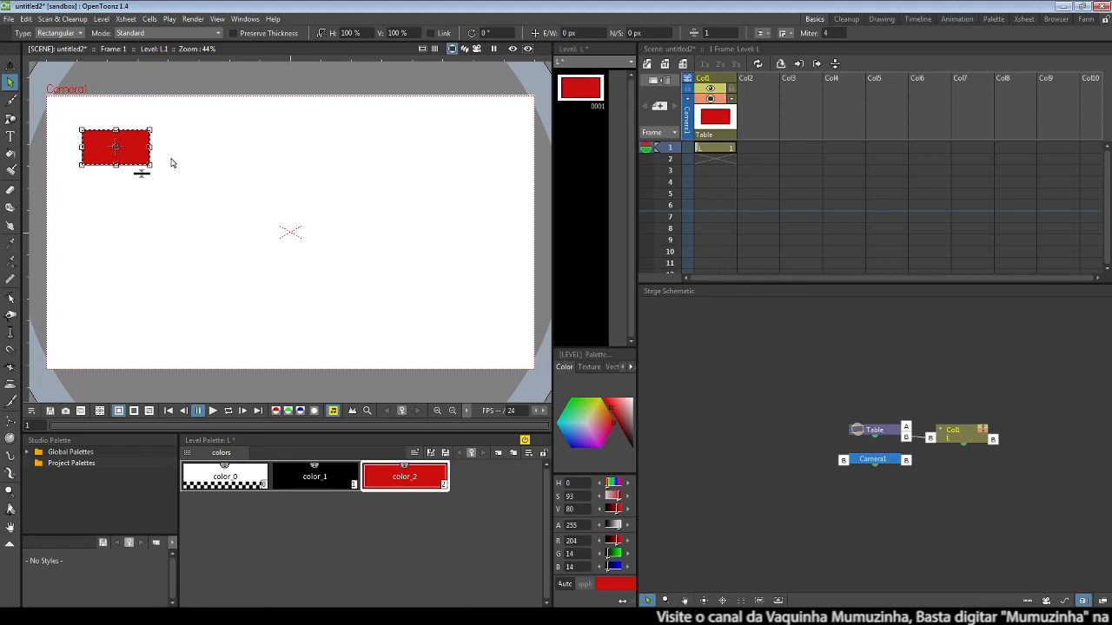
{"action": "left_click", "coordinate": [245, 18]}
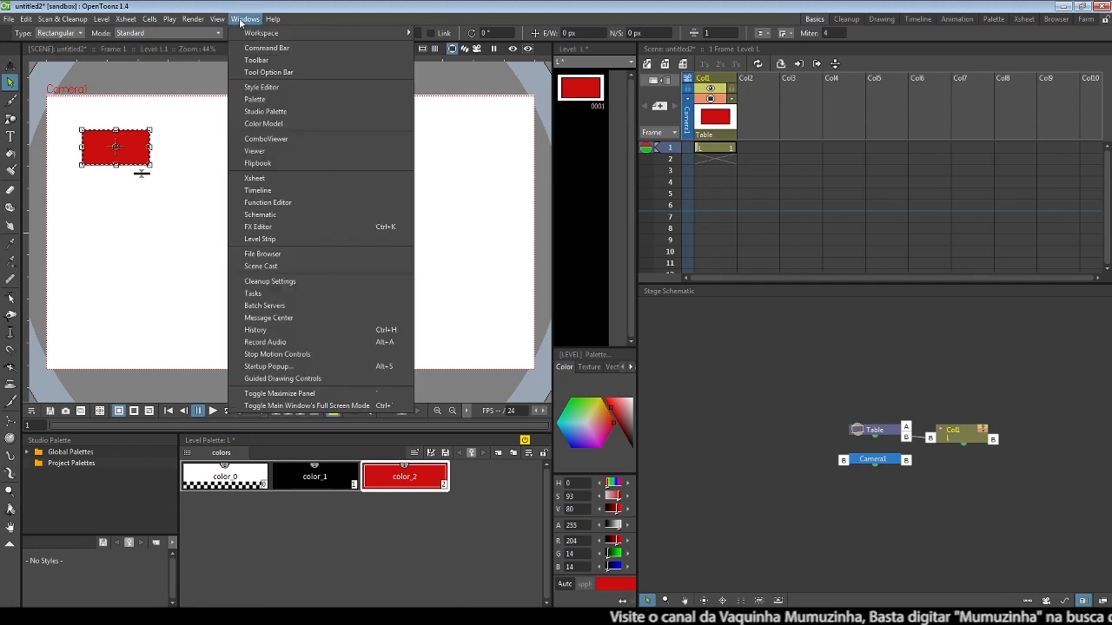
{"action": "left_click", "coordinate": [183, 225]}
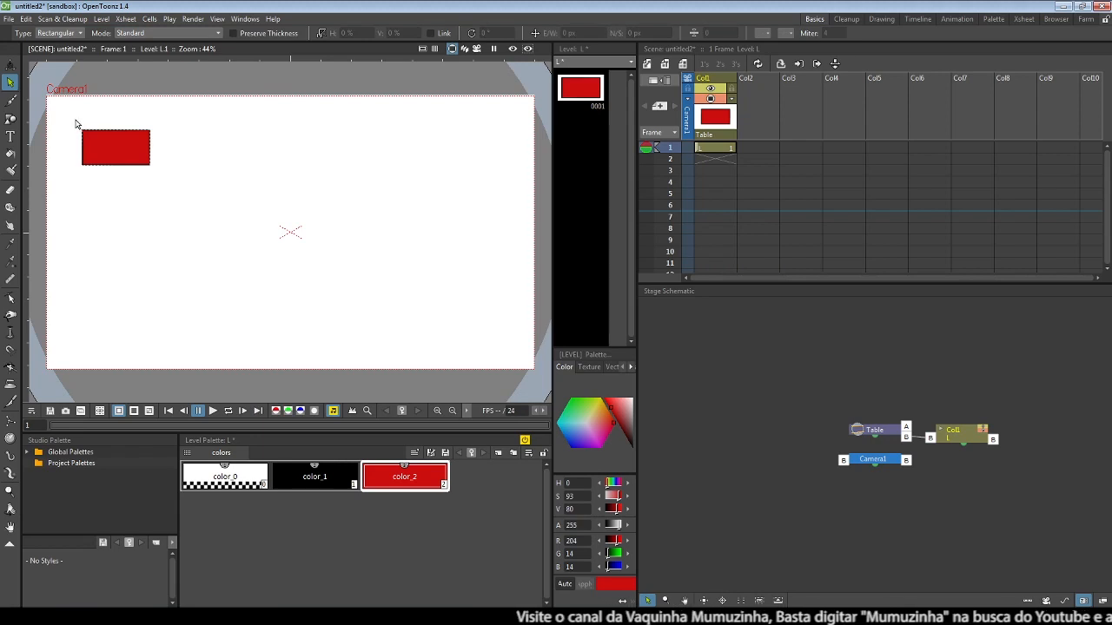
{"action": "left_click_drag", "start_coordinate": [75, 121], "coordinate": [181, 183]}
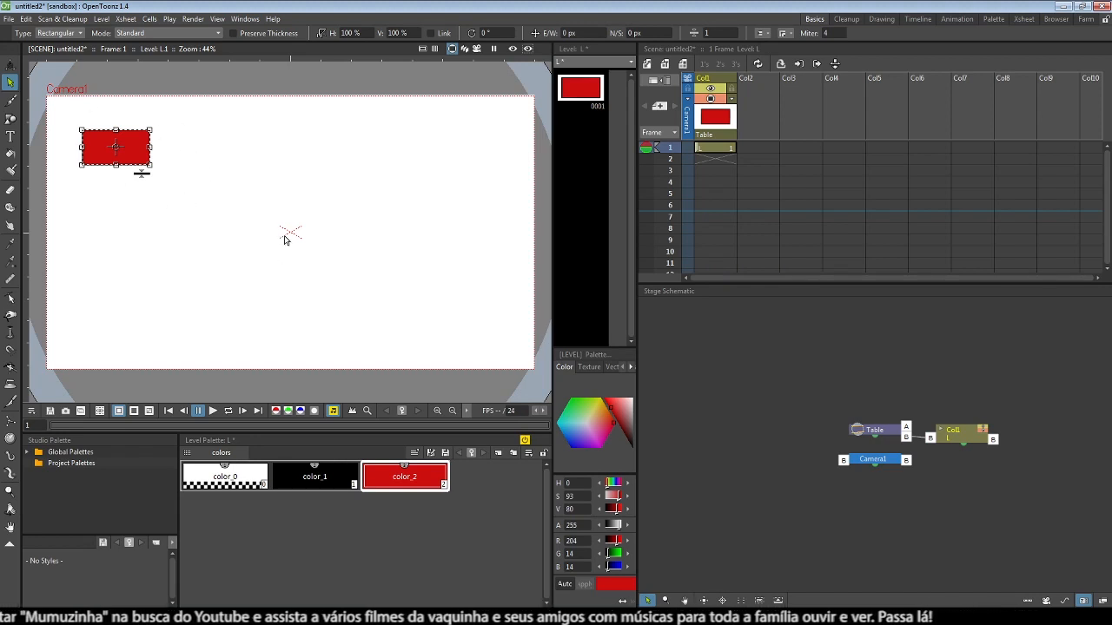
{"action": "left_click", "coordinate": [749, 150]}
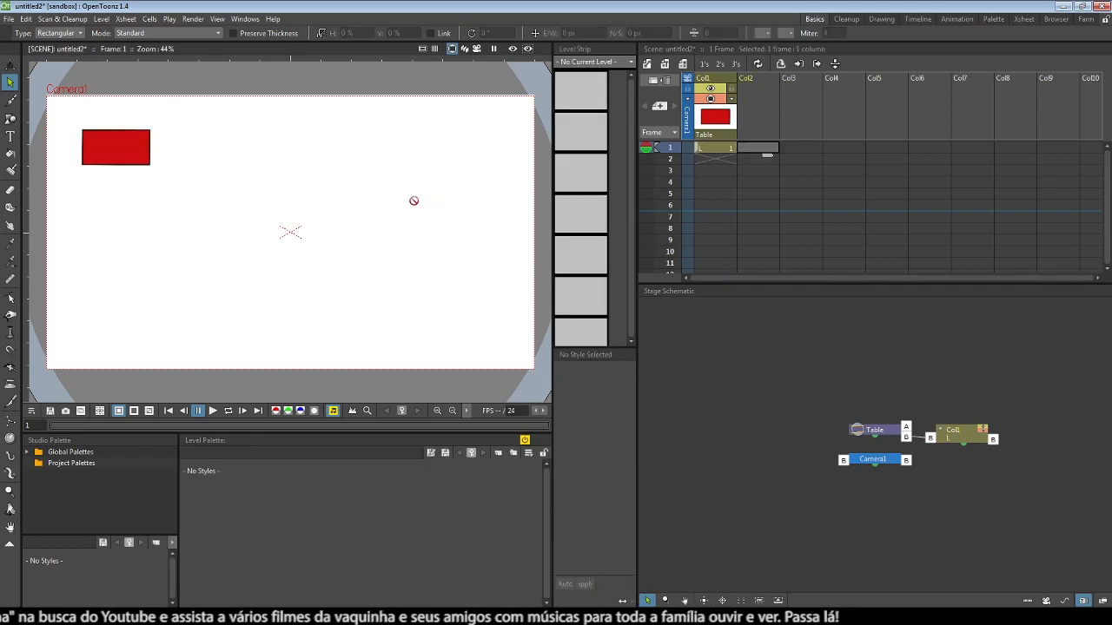
{"action": "key", "text": "ctrl+v"}
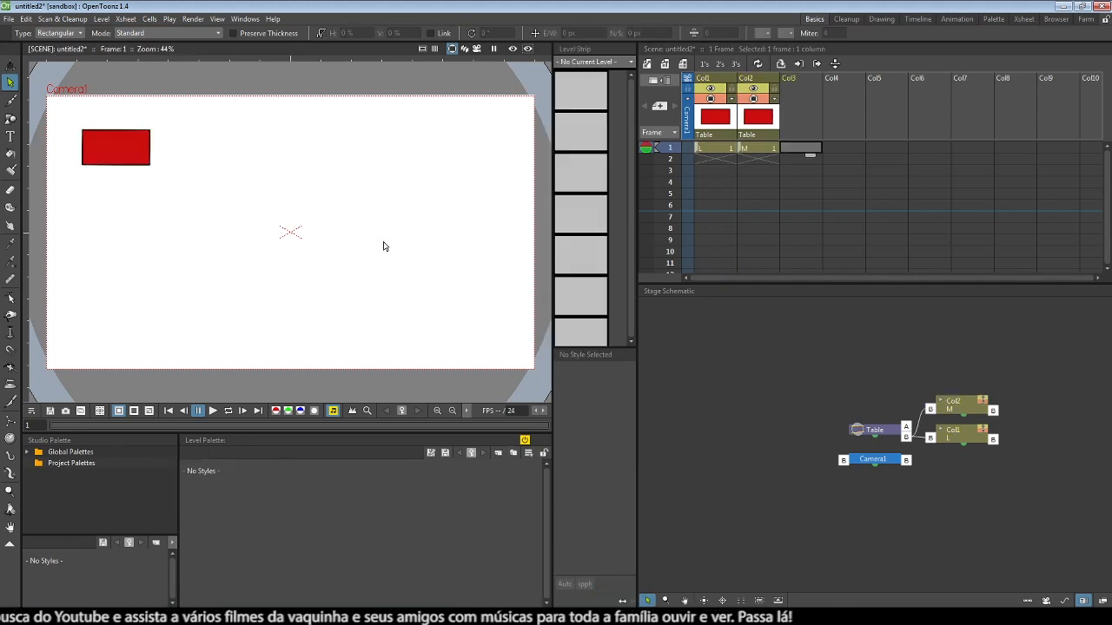
{"action": "key", "text": "ctrl+v"}
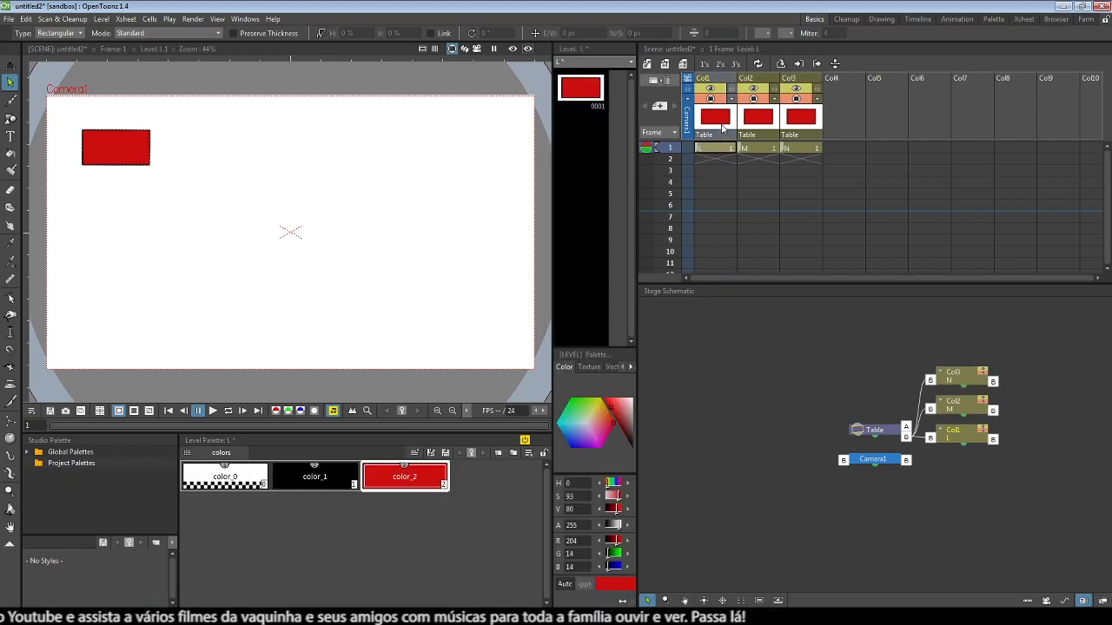
- Move the Col1 rectangle down about 701 px and the Col2 rectangle down about 358 px to stack the three copies
{"action": "left_click", "coordinate": [149, 154]}
{"action": "left_click_drag", "start_coordinate": [149, 153], "coordinate": [147, 337]}
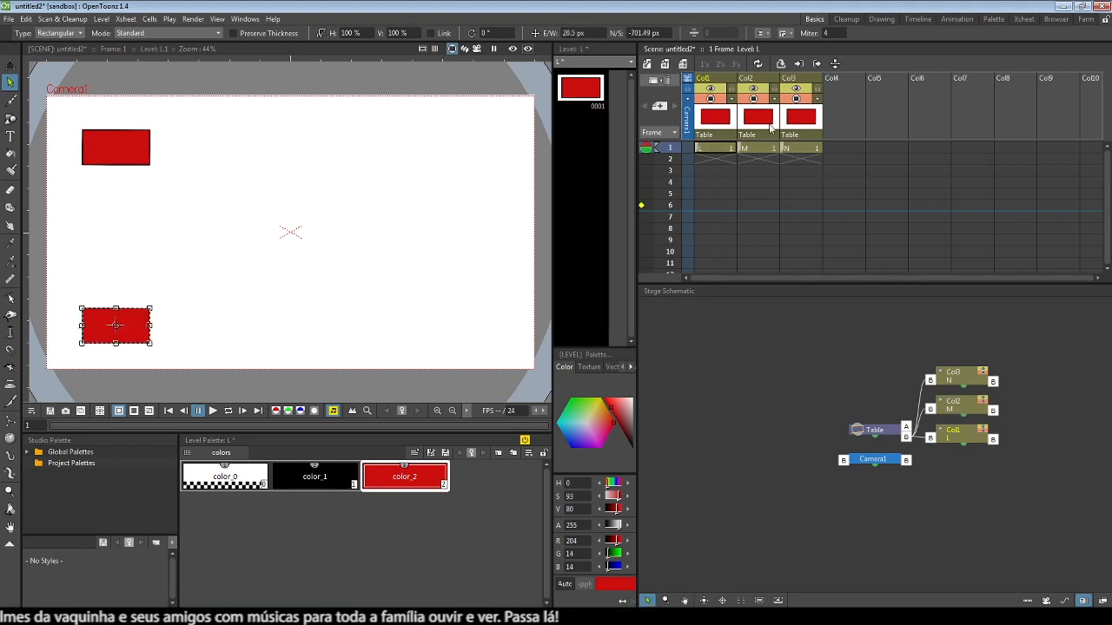
{"action": "left_click", "coordinate": [744, 130]}
{"action": "left_click_drag", "start_coordinate": [146, 132], "coordinate": [146, 231]}
- Change the fill style color_2 of the Col2 rectangle to golden yellow (RGB 204, 160, 0)
{"action": "left_click", "coordinate": [405, 465]}
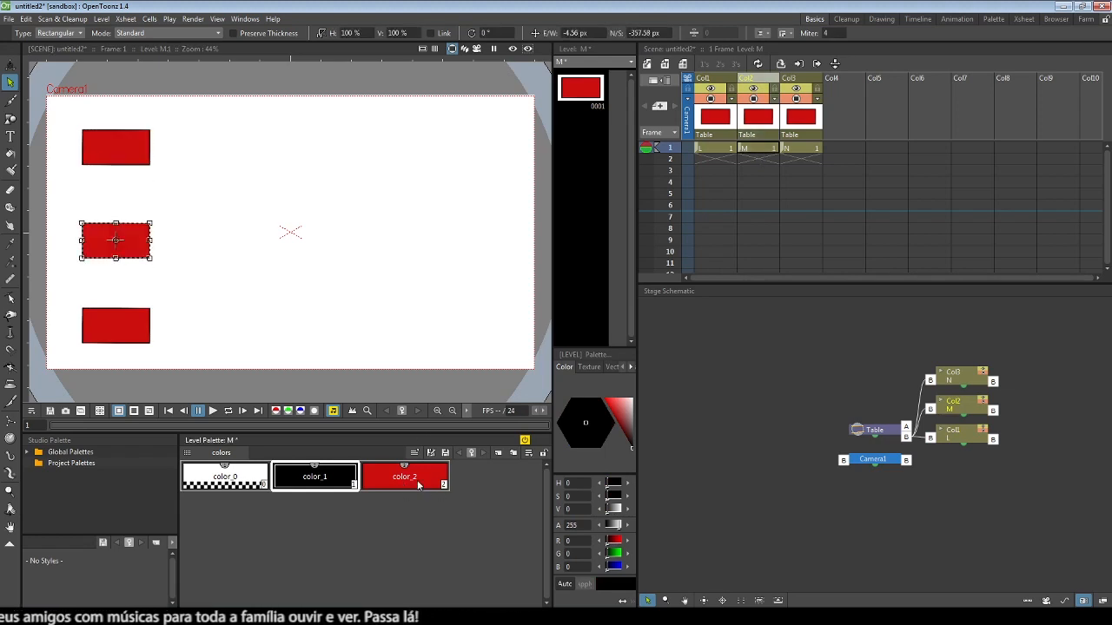
{"action": "left_click", "coordinate": [419, 481]}
{"action": "left_click", "coordinate": [606, 404]}
{"action": "left_click", "coordinate": [135, 156]}
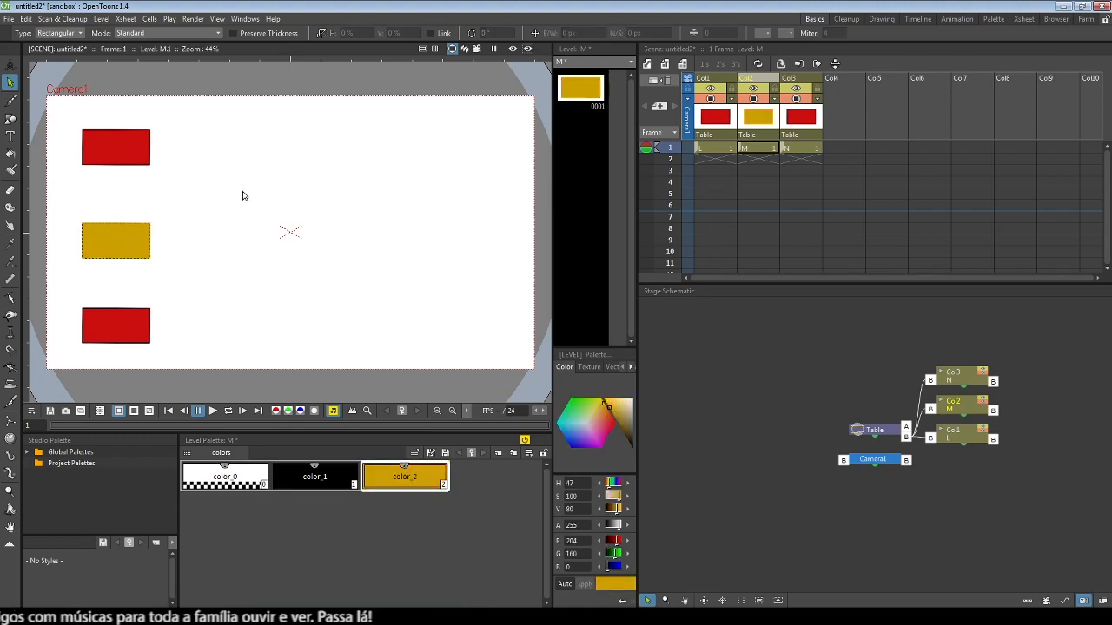
- Change the fill style color_2 of the Col3 rectangle to blue (RGB 0, 150, 204)
{"action": "left_click", "coordinate": [800, 147]}
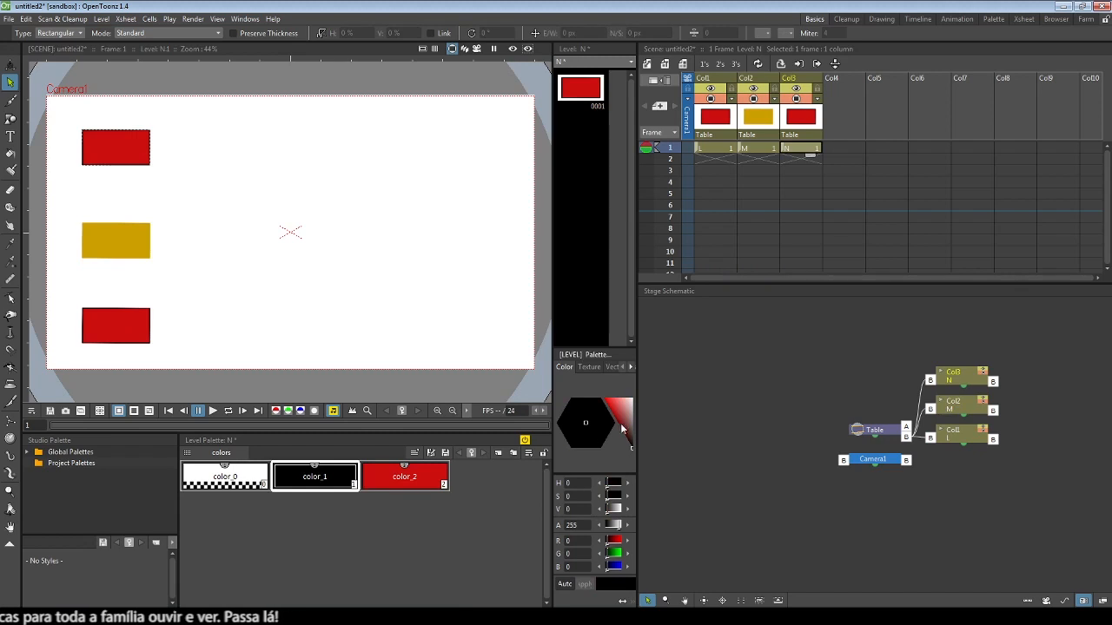
{"action": "left_click", "coordinate": [405, 477]}
{"action": "left_click", "coordinate": [612, 423]}
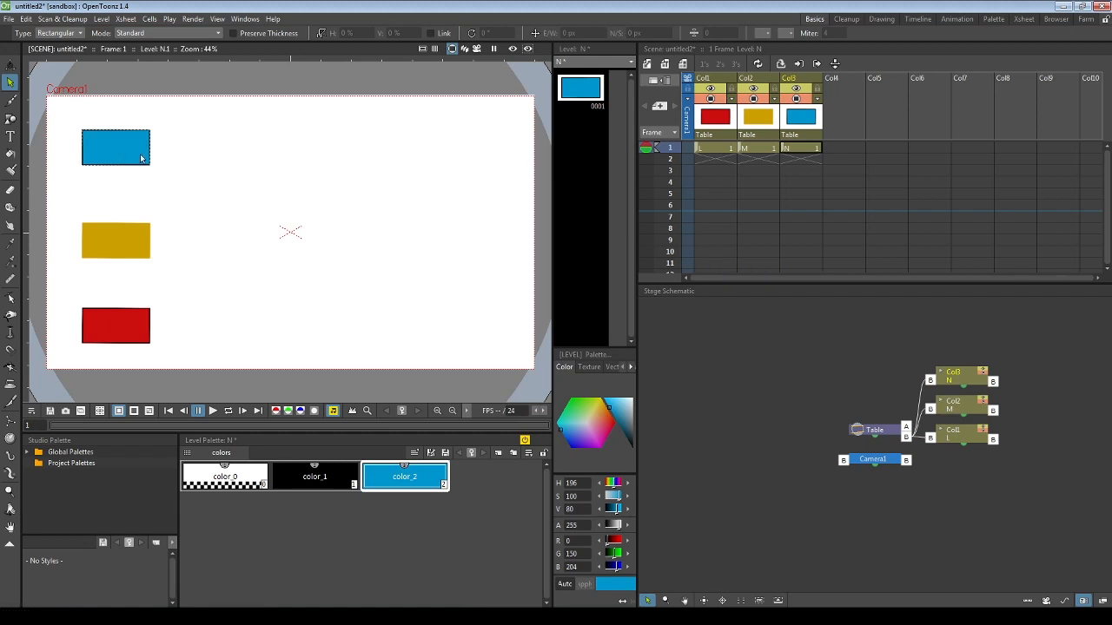
- Show the layers as a horizontal timeline and switch to the Timeline workspace
{"action": "left_click", "coordinate": [667, 81]}
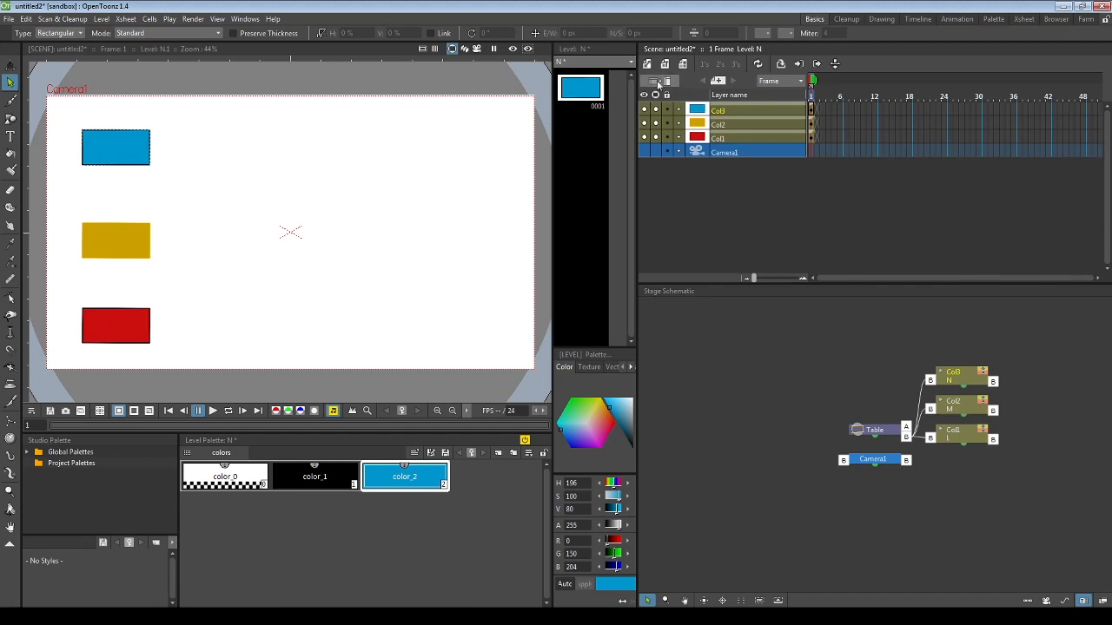
{"action": "left_click", "coordinate": [667, 82]}
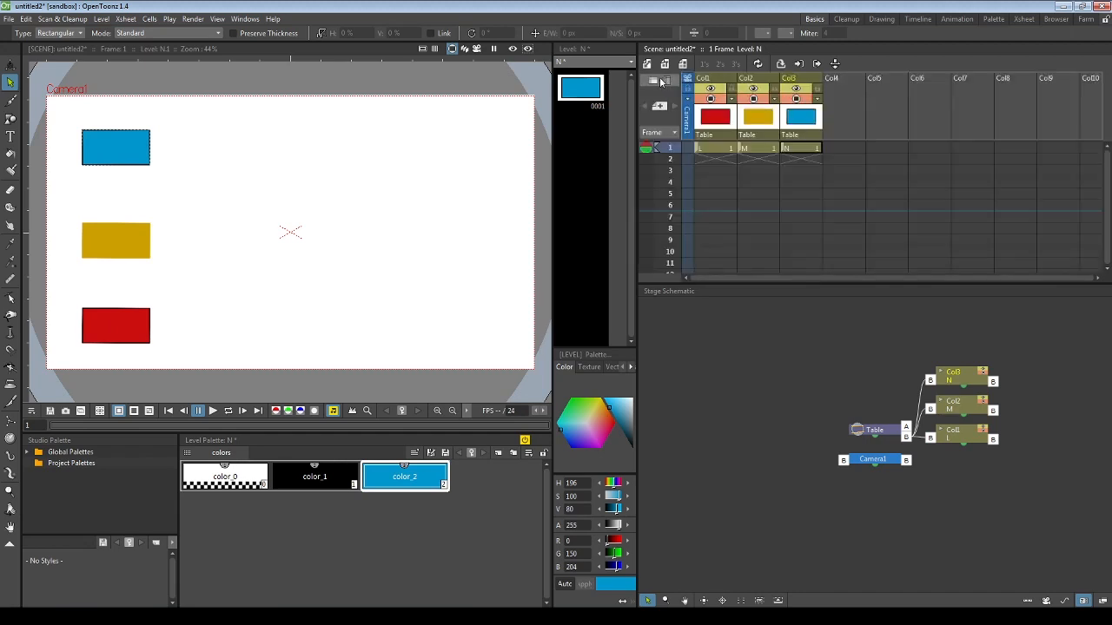
{"action": "left_click", "coordinate": [664, 81]}
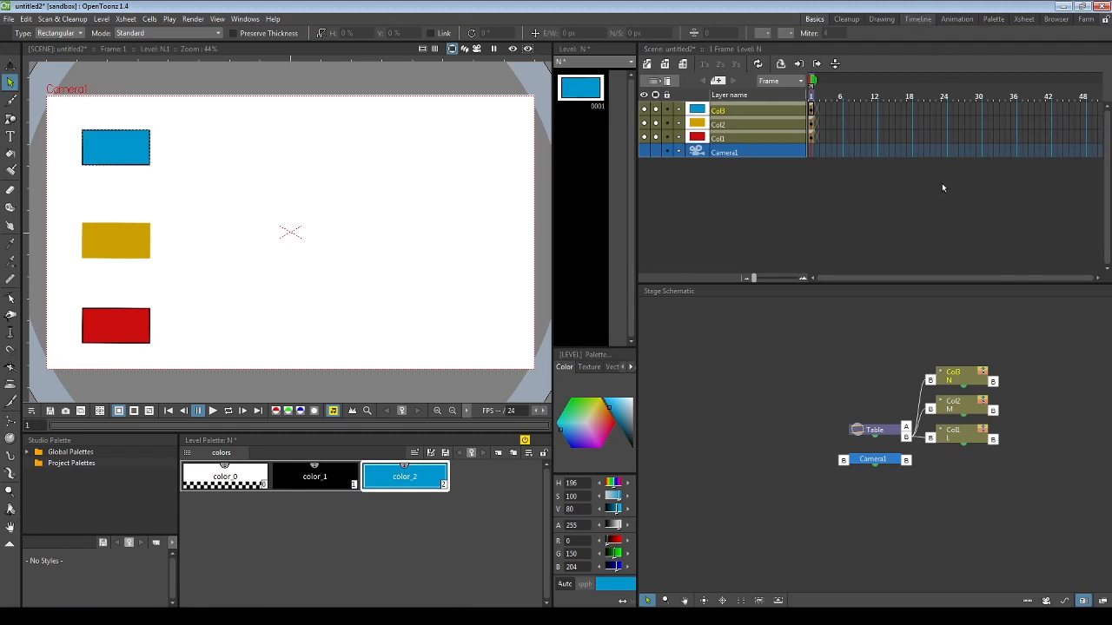
{"action": "left_click", "coordinate": [918, 19]}
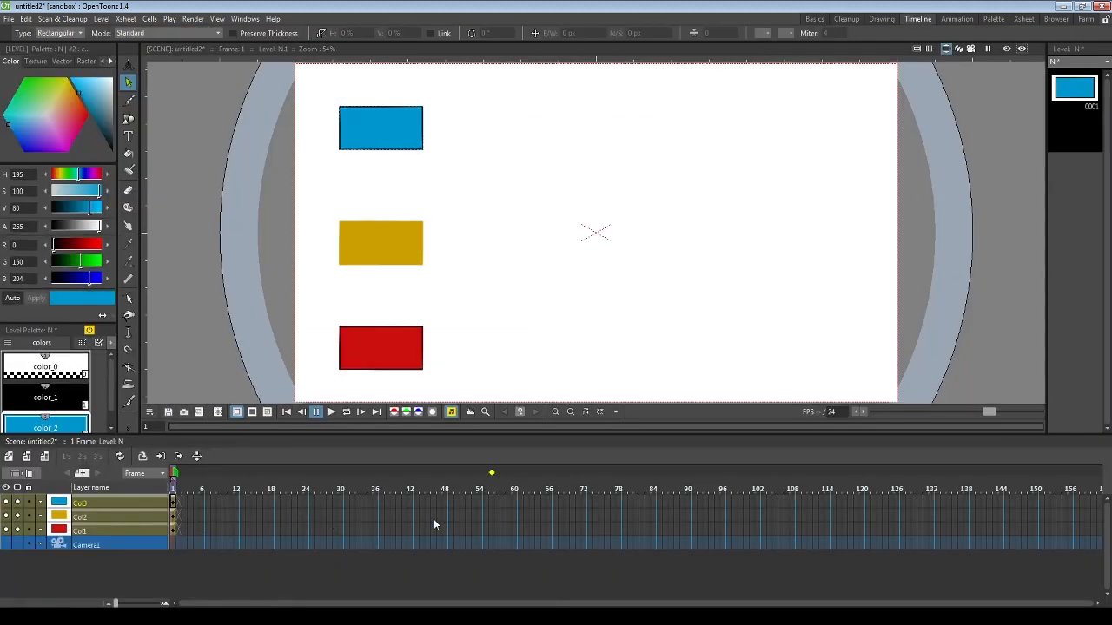
- Extend the exposure of Col1, Col2 and Col3 to frame 102 by filling in the empty cells
{"action": "left_click", "coordinate": [758, 491]}
{"action": "left_click", "coordinate": [759, 531]}
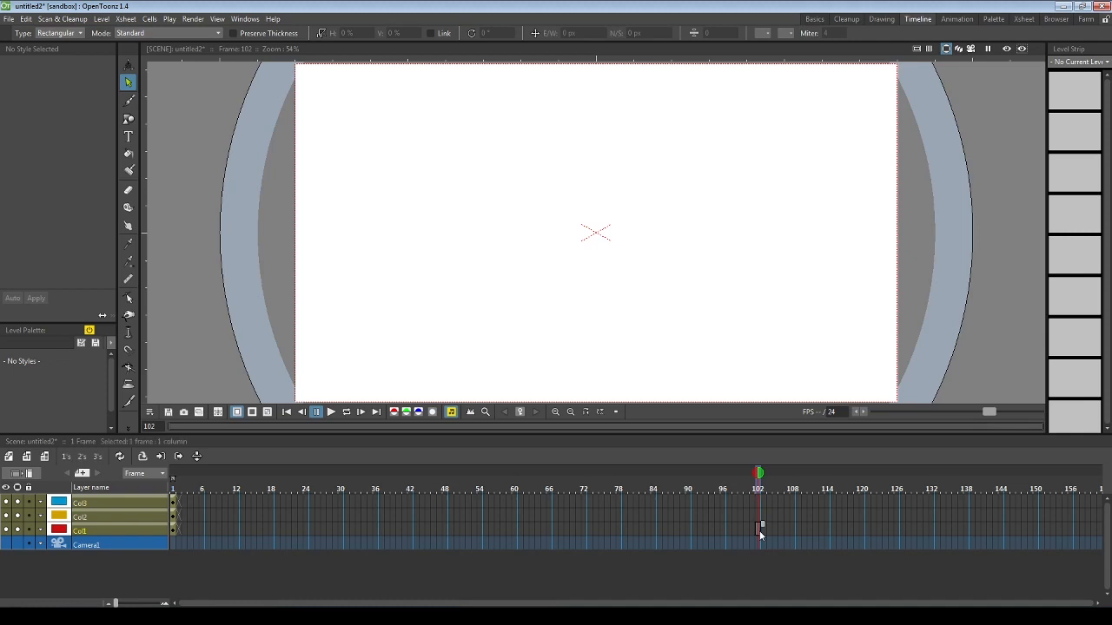
{"action": "right_click", "coordinate": [757, 504]}
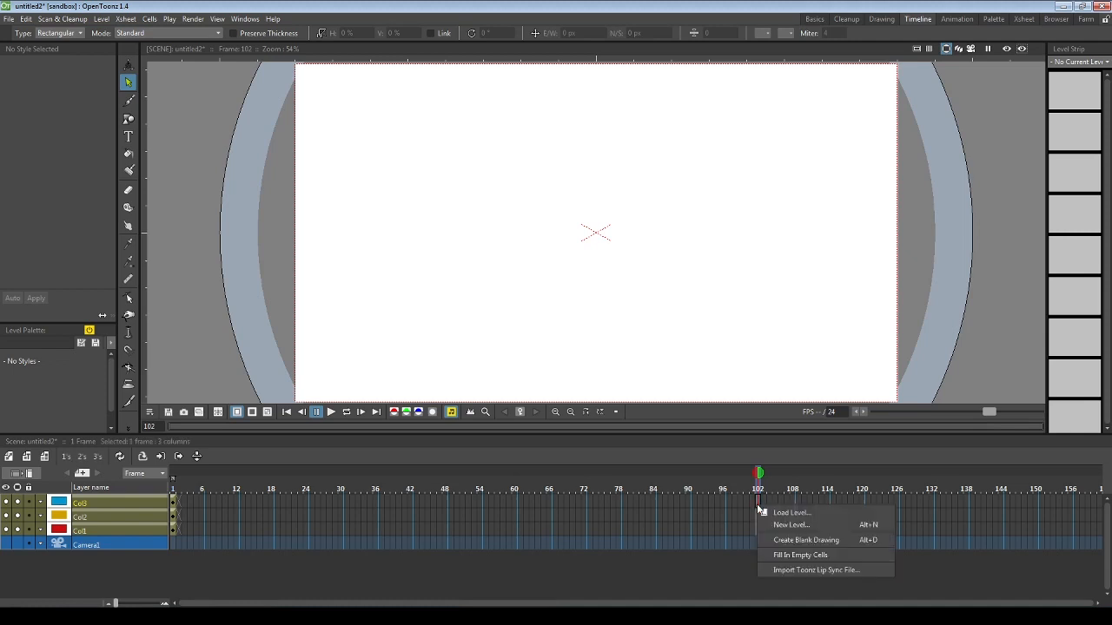
{"action": "left_click", "coordinate": [800, 556]}
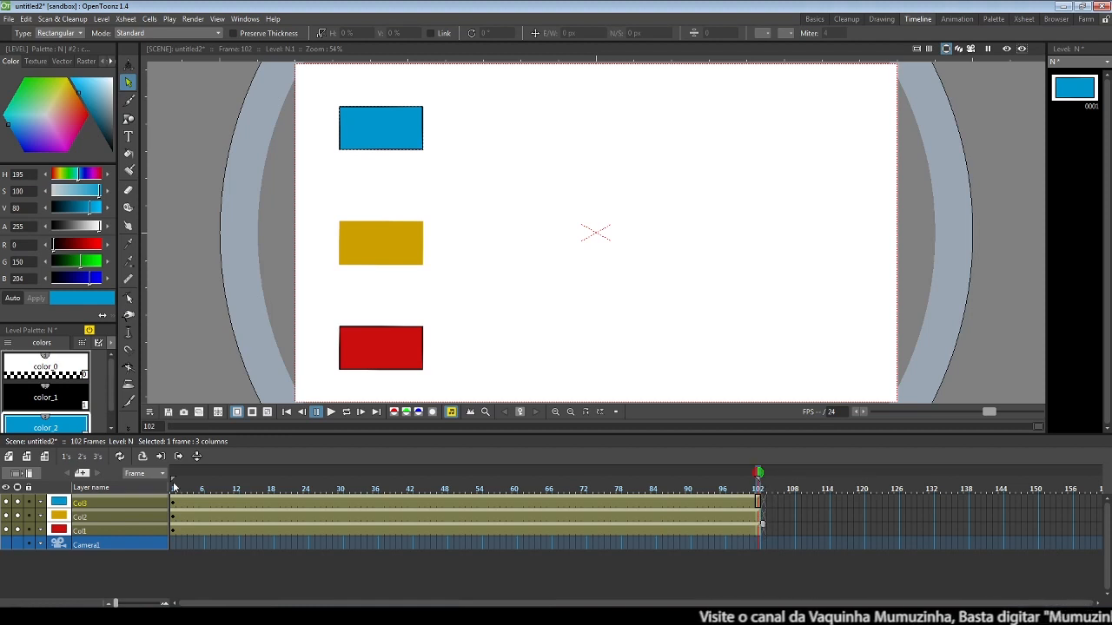
- At frame 1, move Col1's center point to the middle of the red rectangle's lower edge, at about -687 px E/W and -438 px N/S
{"action": "left_click", "coordinate": [176, 504]}
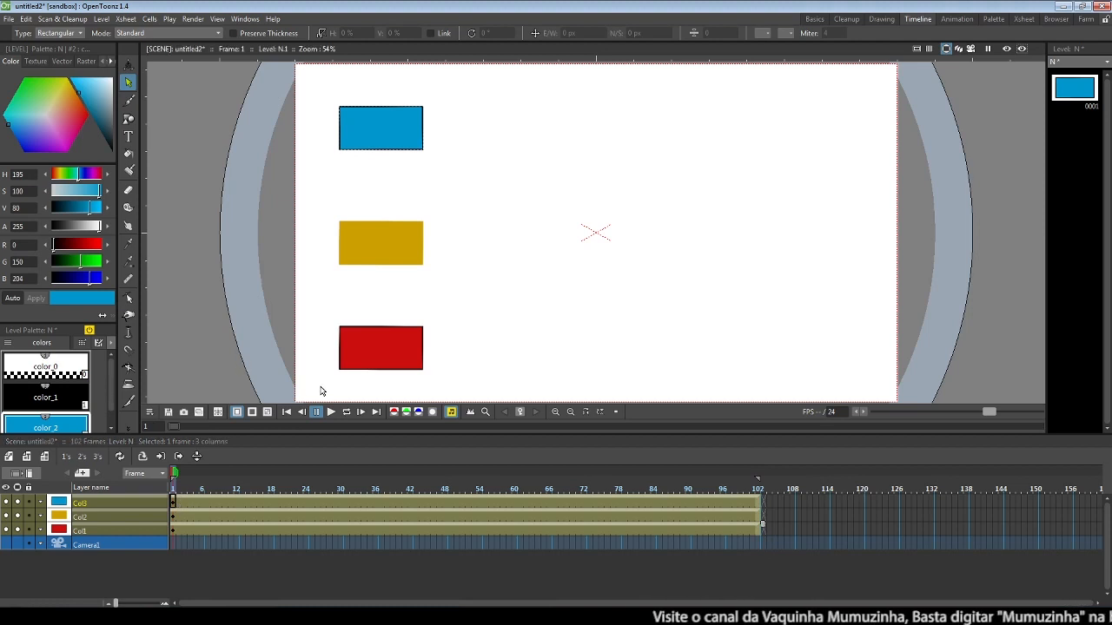
{"action": "left_click", "coordinate": [122, 532]}
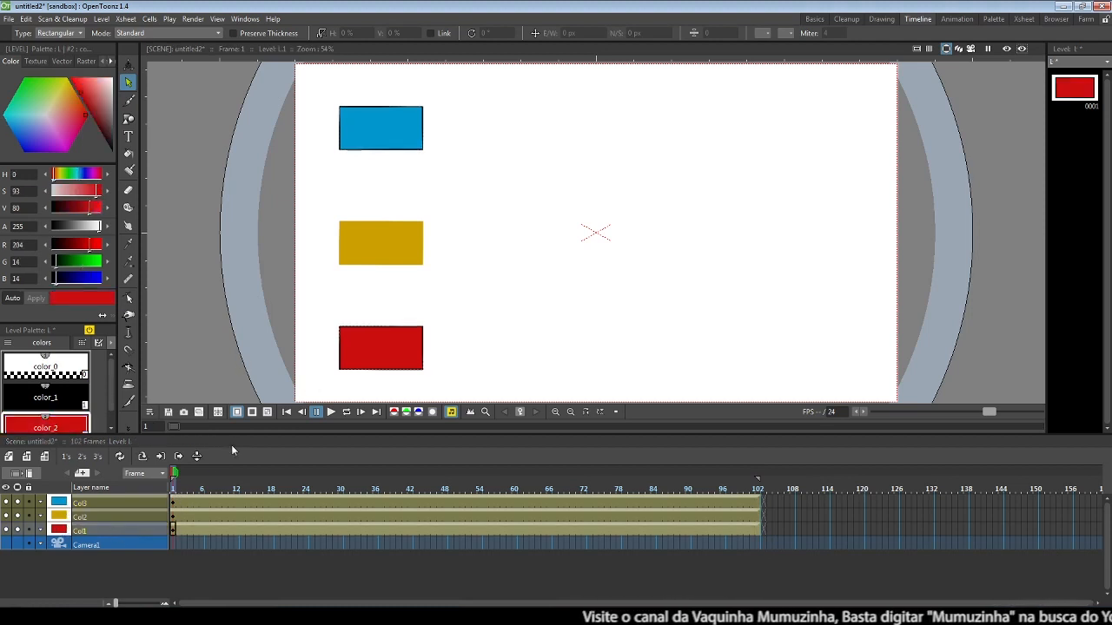
{"action": "left_click", "coordinate": [129, 67]}
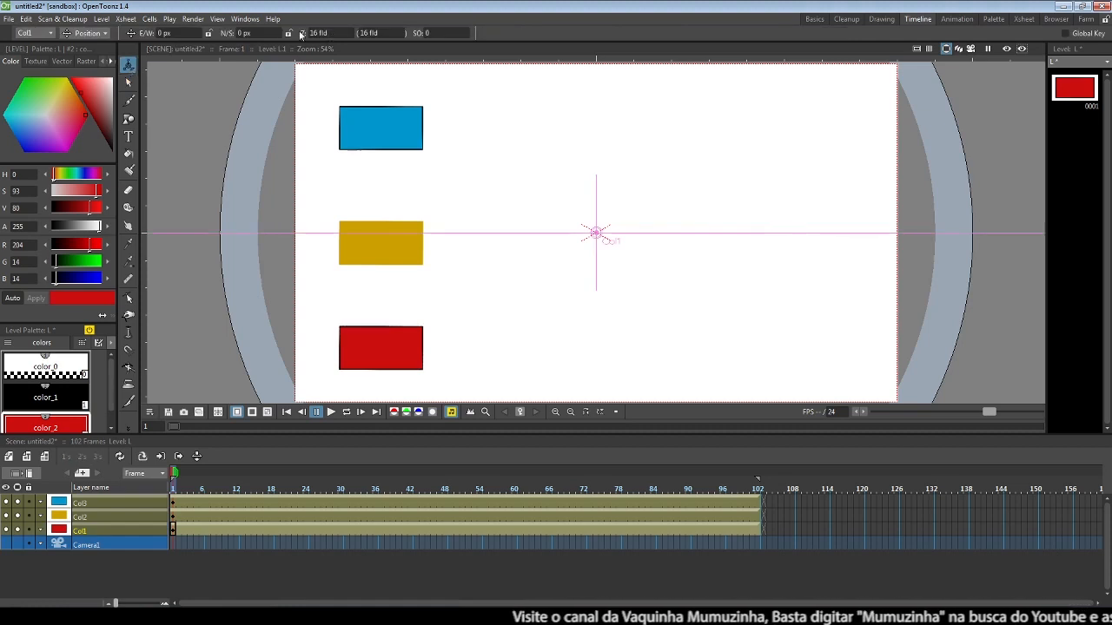
{"action": "left_click", "coordinate": [105, 33]}
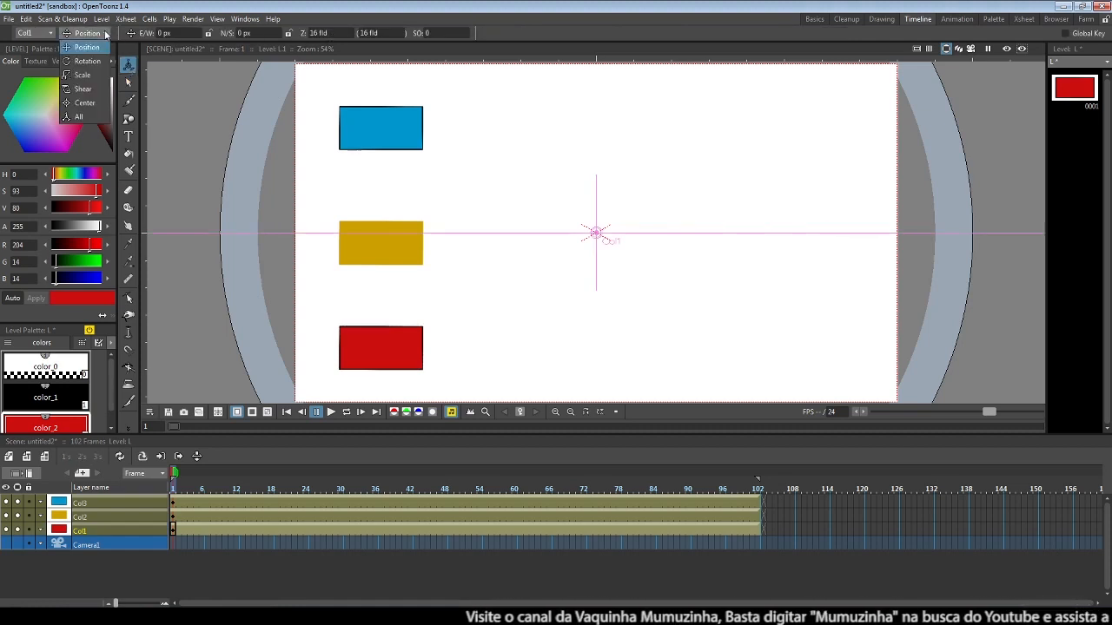
{"action": "left_click", "coordinate": [78, 104]}
{"action": "mouse_move", "coordinate": [564, 253]}
{"action": "left_mouse_down"}
{"action": "mouse_move", "coordinate": [426, 318]}
{"action": "mouse_move", "coordinate": [380, 372]}
{"action": "left_mouse_up"}
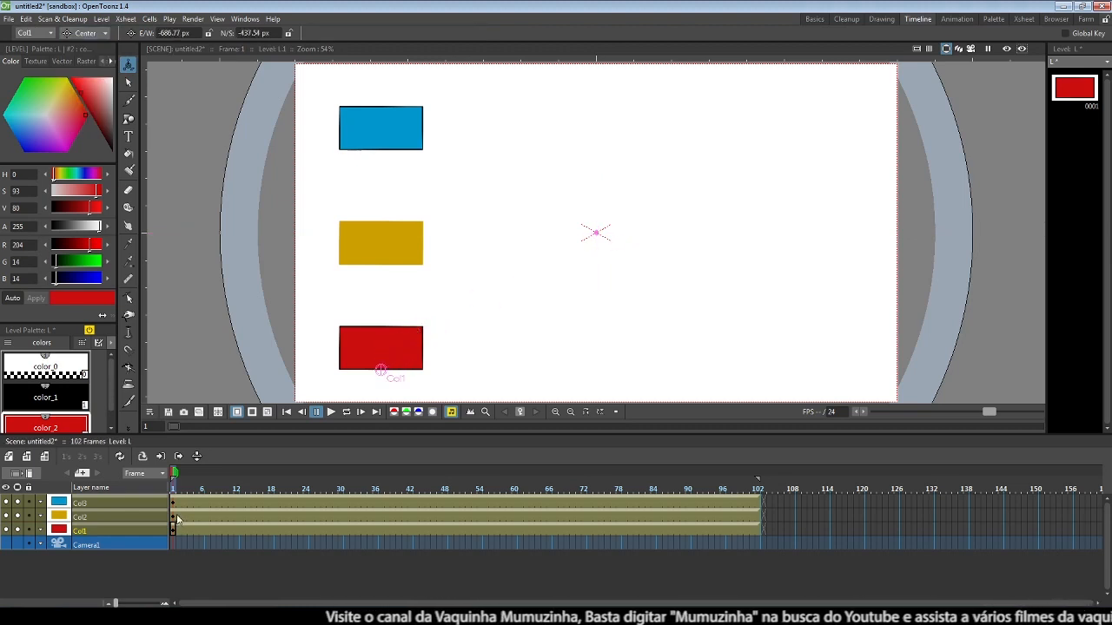
- At frame 1, move Col2's center to about -683, -102 px and Col3's to about -700, 266 px, on their rectangles' lower edges
{"action": "left_click", "coordinate": [177, 518]}
{"action": "mouse_move", "coordinate": [596, 232]}
{"action": "left_mouse_down"}
{"action": "mouse_move", "coordinate": [541, 251]}
{"action": "mouse_move", "coordinate": [382, 264]}
{"action": "left_mouse_up"}
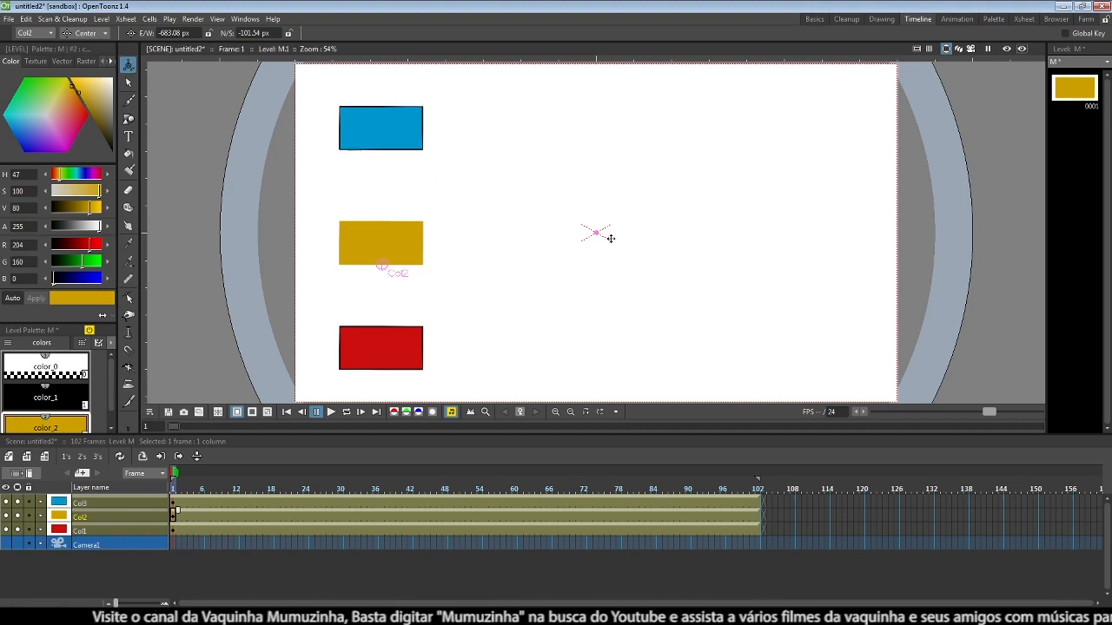
{"action": "left_click", "coordinate": [95, 504]}
{"action": "left_click_drag", "start_coordinate": [597, 233], "coordinate": [378, 152]}
- Switch the Animate tool to Position and set keyframes at frame 1 for Col3, Col2 and Col1
{"action": "left_click", "coordinate": [105, 33]}
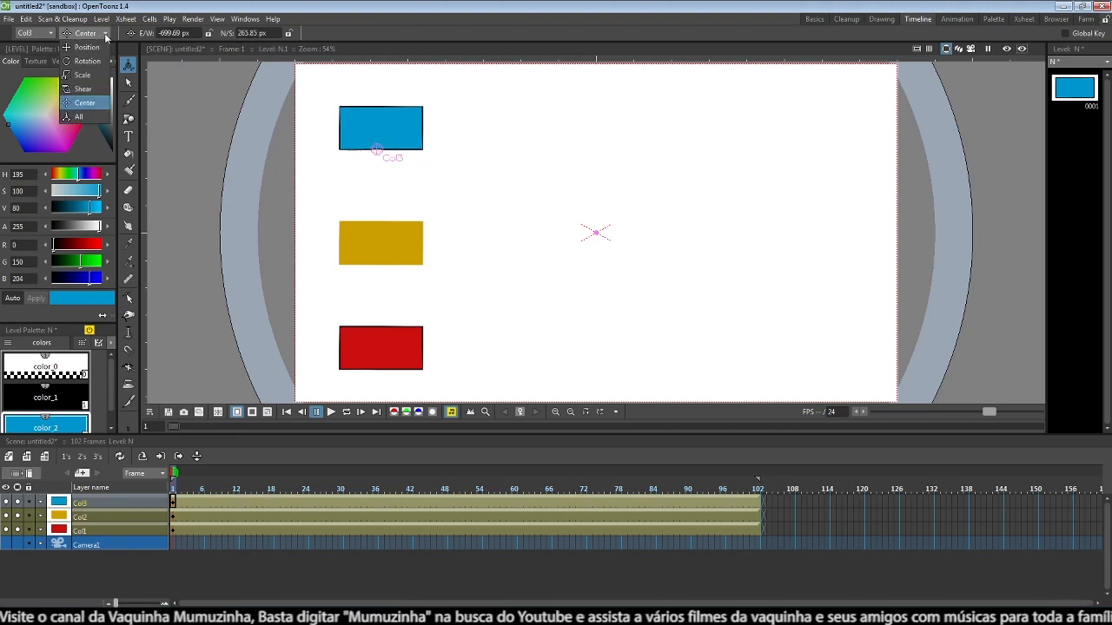
{"action": "left_click", "coordinate": [87, 47]}
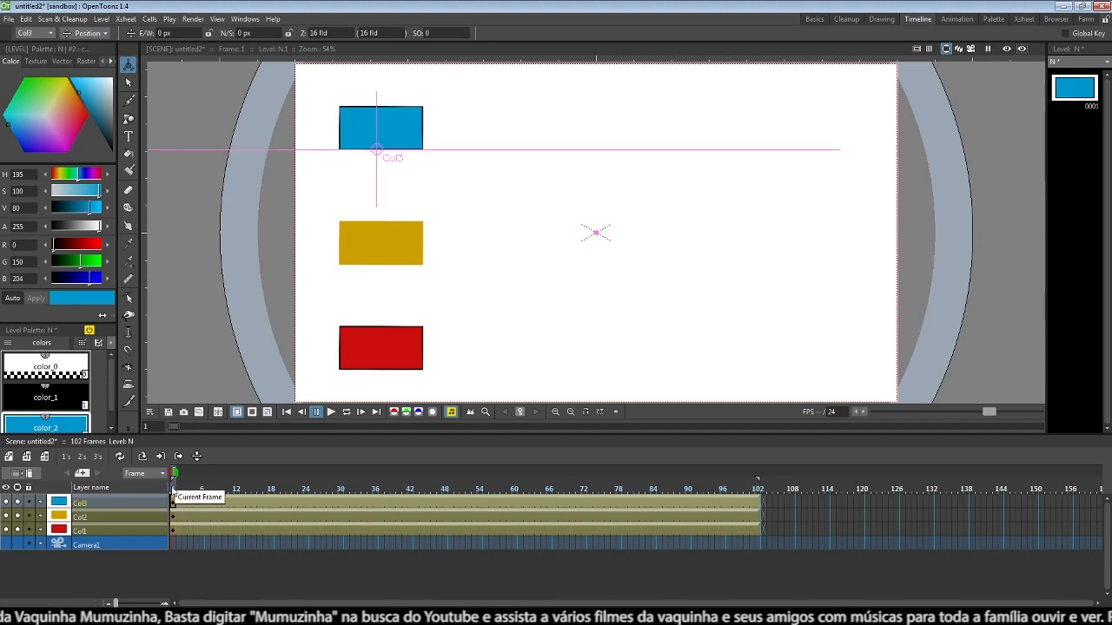
{"action": "right_click", "coordinate": [178, 507]}
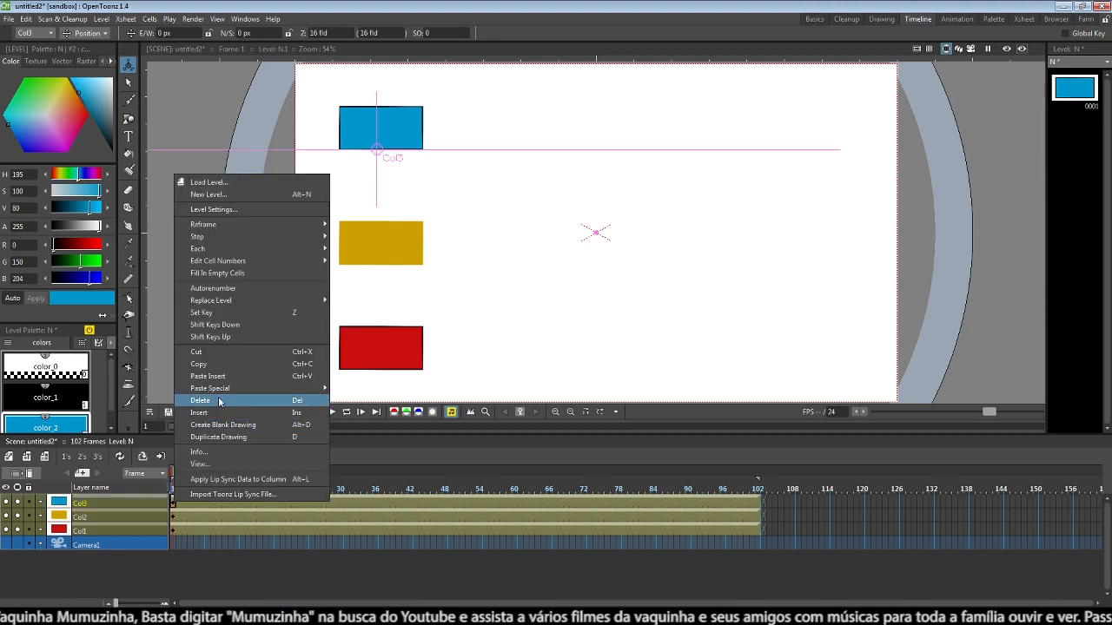
{"action": "left_click", "coordinate": [212, 316]}
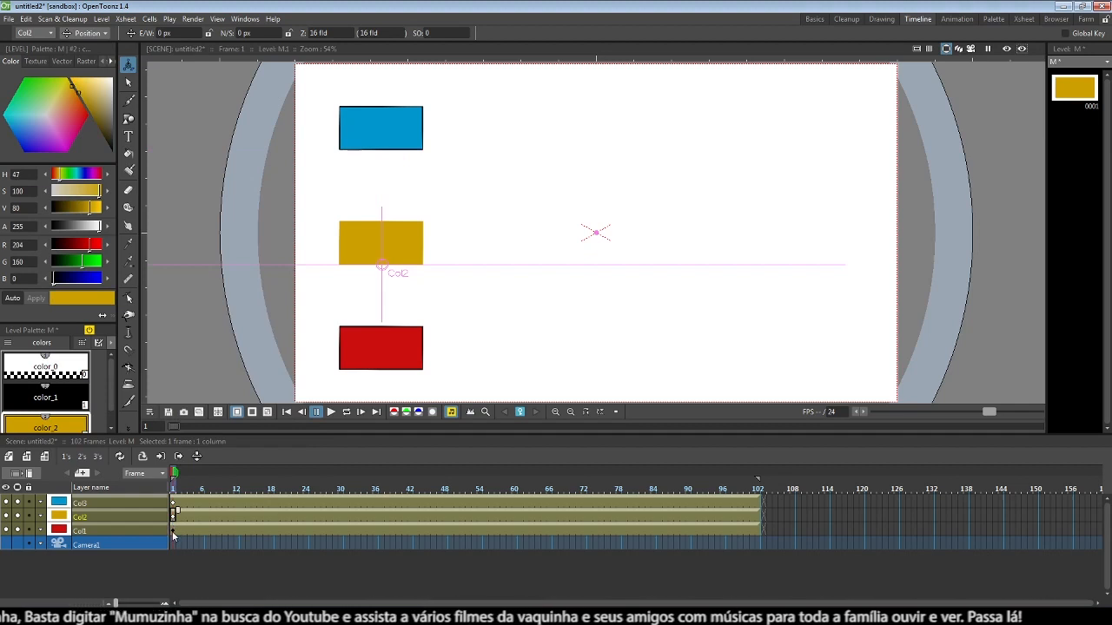
{"action": "left_click", "coordinate": [173, 530]}
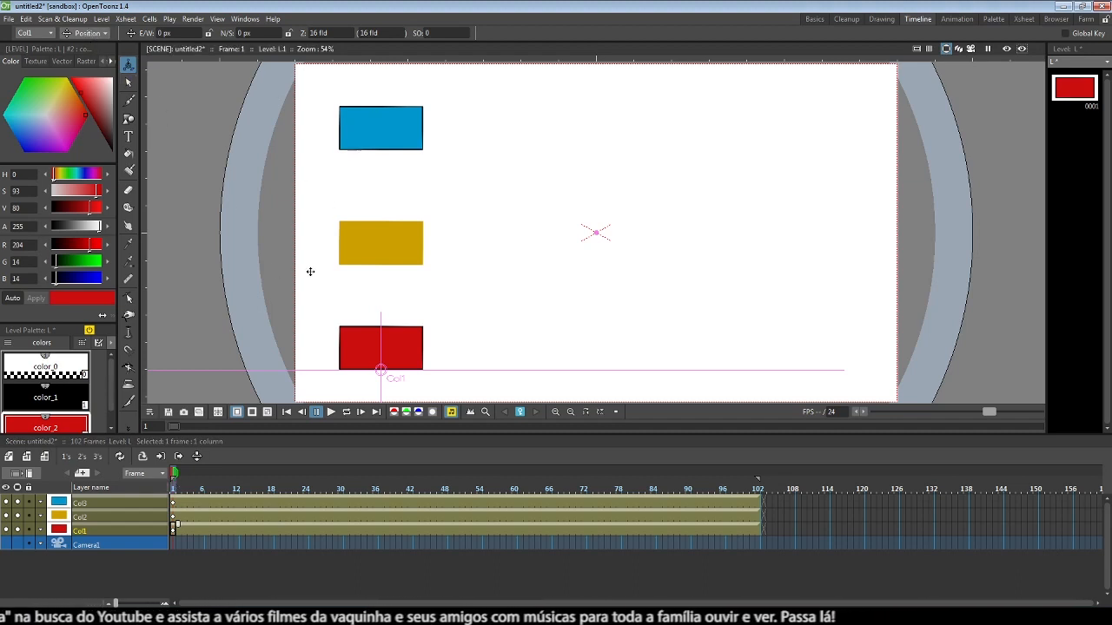
- At frame 102, move Col1, Col2 and Col3 horizontally to about 1460, 1435 and 1462 px E/W, and play the animation
{"action": "left_click", "coordinate": [759, 489]}
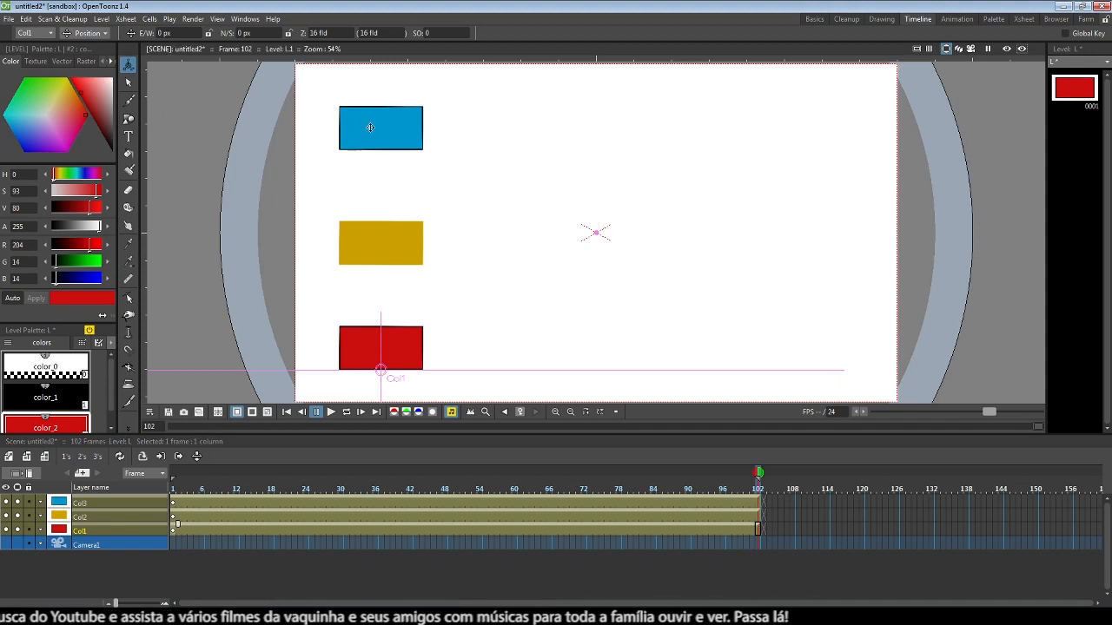
{"action": "left_click_drag", "start_coordinate": [370, 128], "coordinate": [827, 183]}
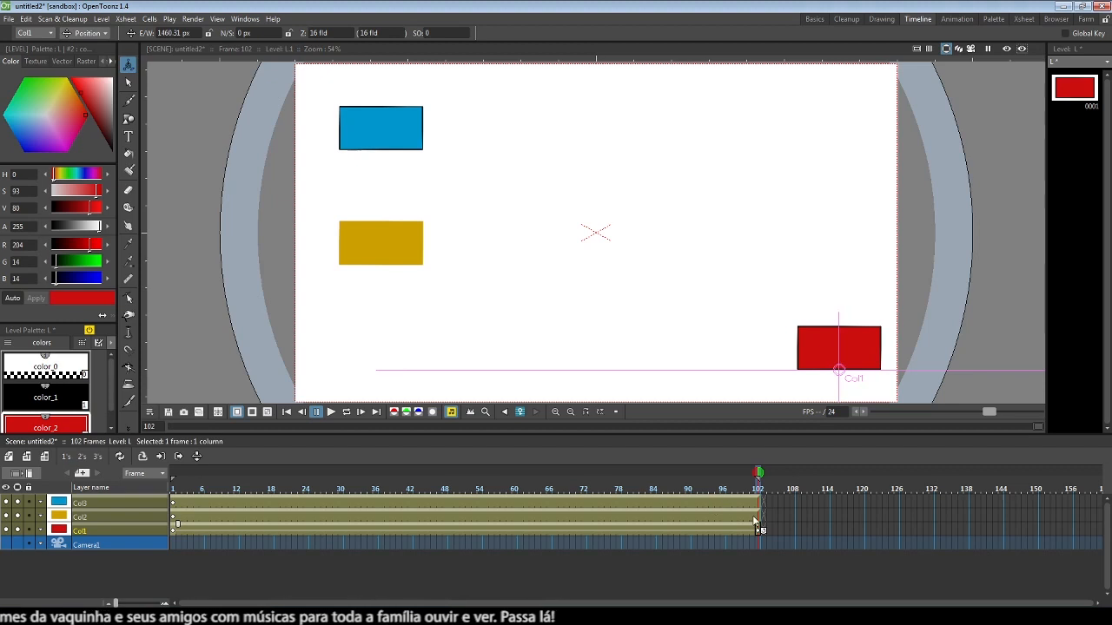
{"action": "left_click", "coordinate": [759, 518]}
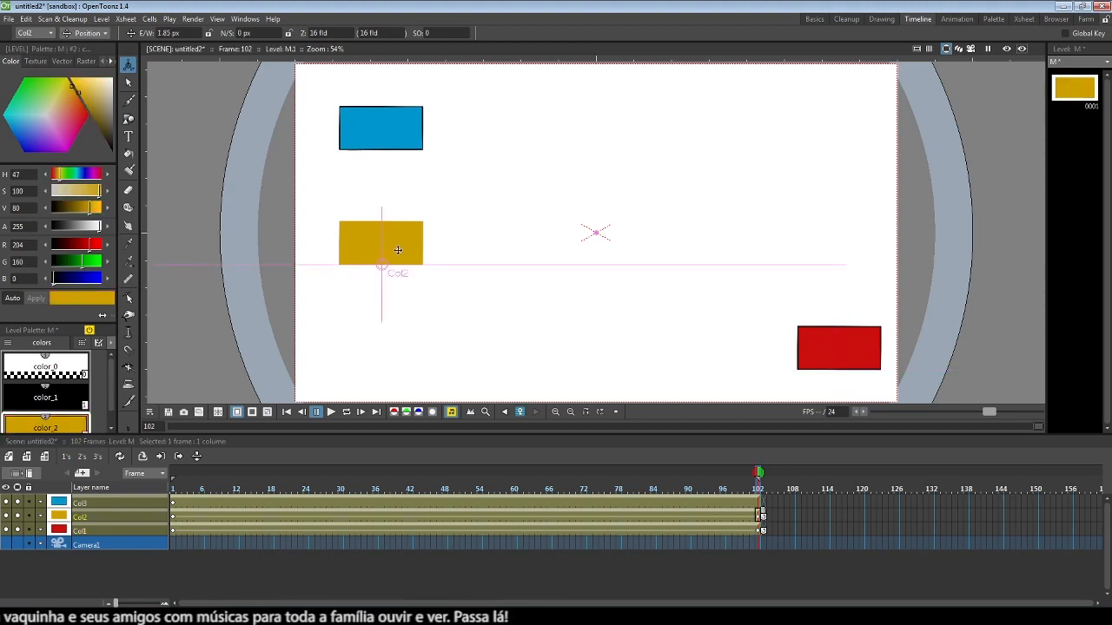
{"action": "left_click_drag", "start_coordinate": [380, 265], "coordinate": [814, 262]}
{"action": "left_click", "coordinate": [406, 148]}
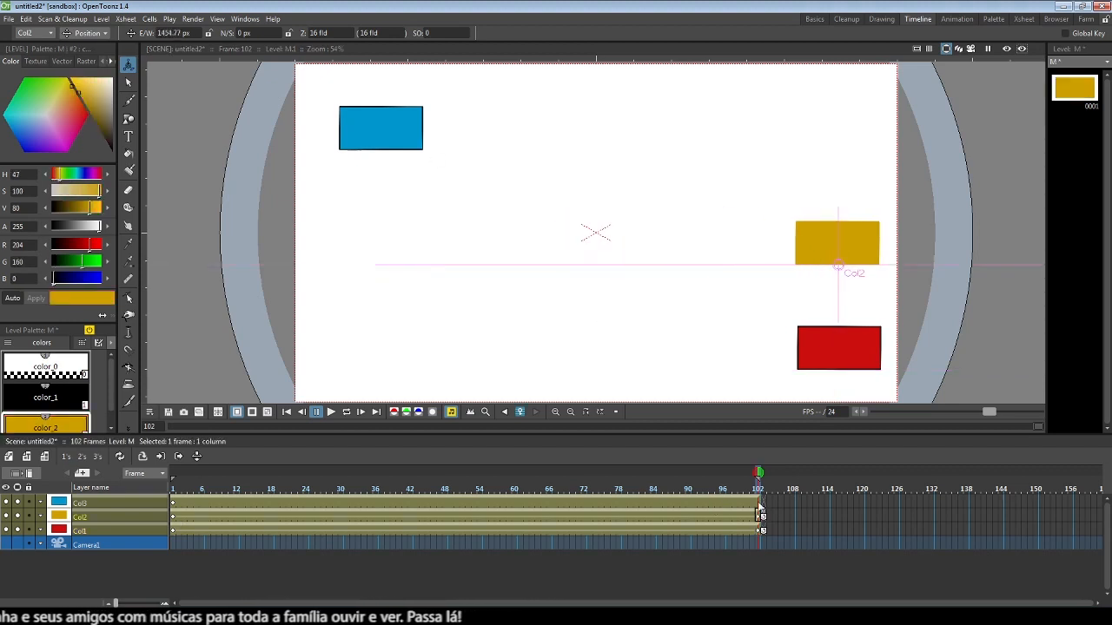
{"action": "left_click_drag", "start_coordinate": [380, 146], "coordinate": [810, 182]}
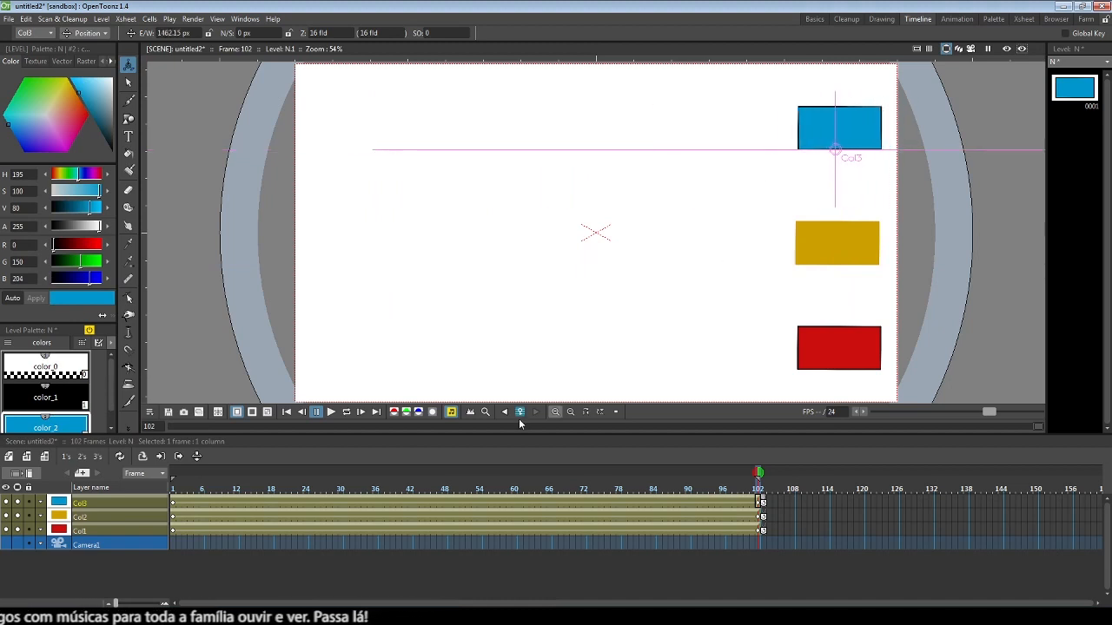
{"action": "left_click", "coordinate": [331, 414]}
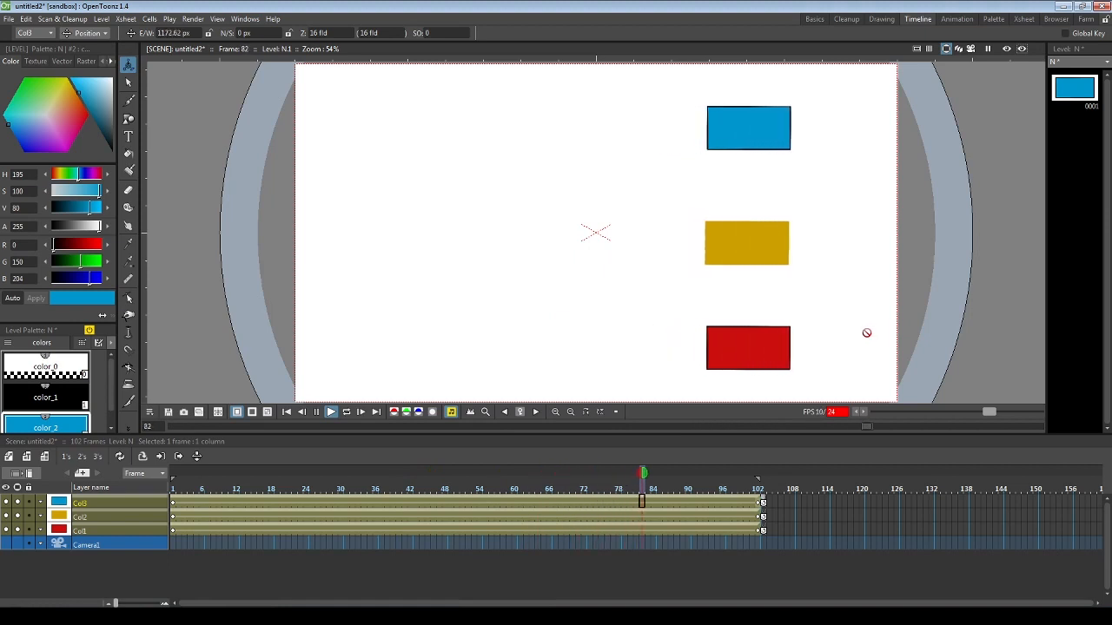
- Switch to the Animation workspace and display the channels of Col1 and Col2 in the Function Editor
{"action": "left_click", "coordinate": [958, 21]}
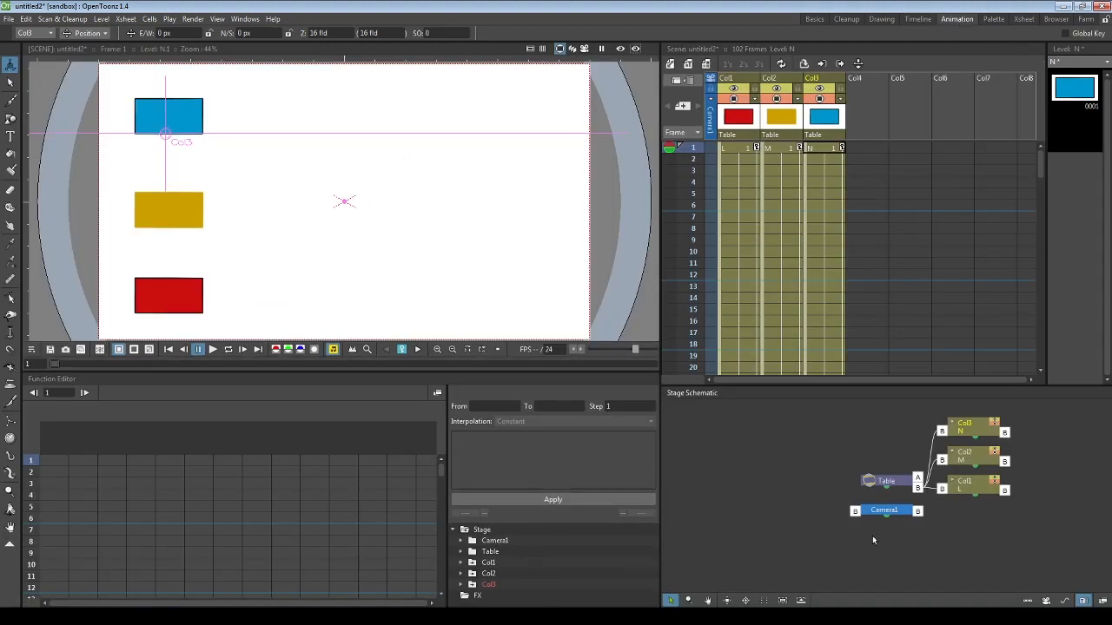
{"action": "left_click", "coordinate": [487, 564]}
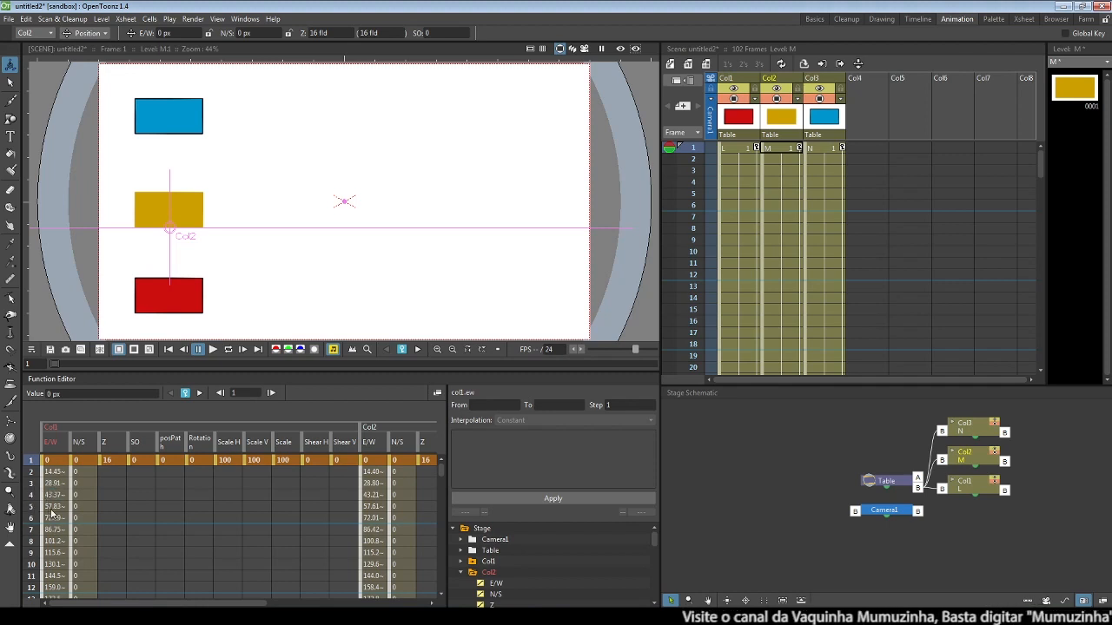
{"action": "left_click", "coordinate": [462, 575]}
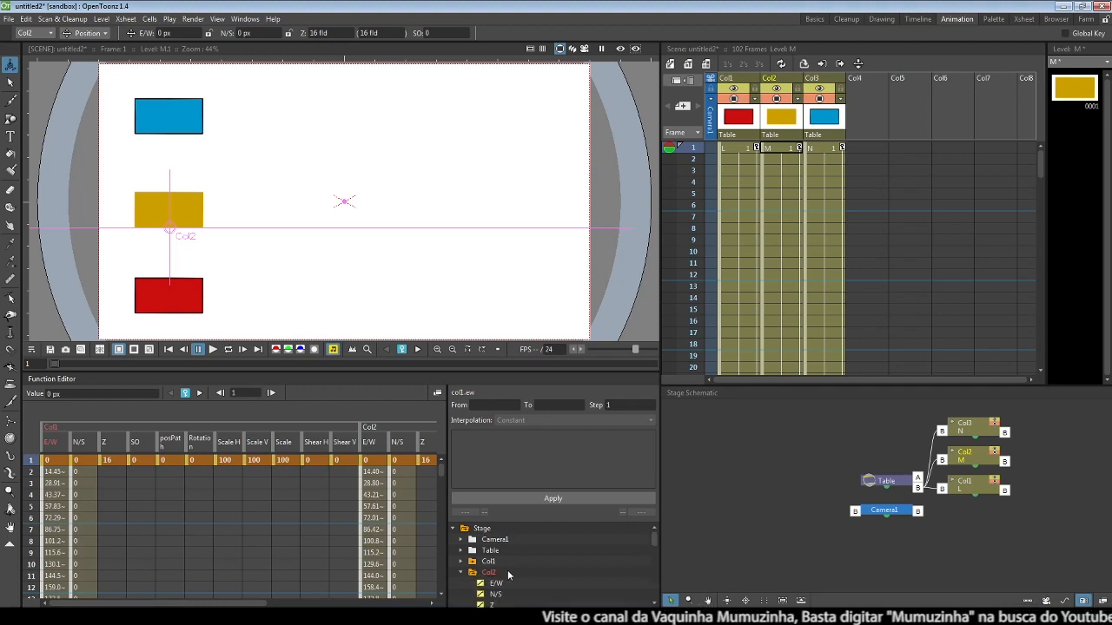
{"action": "left_click", "coordinate": [462, 573]}
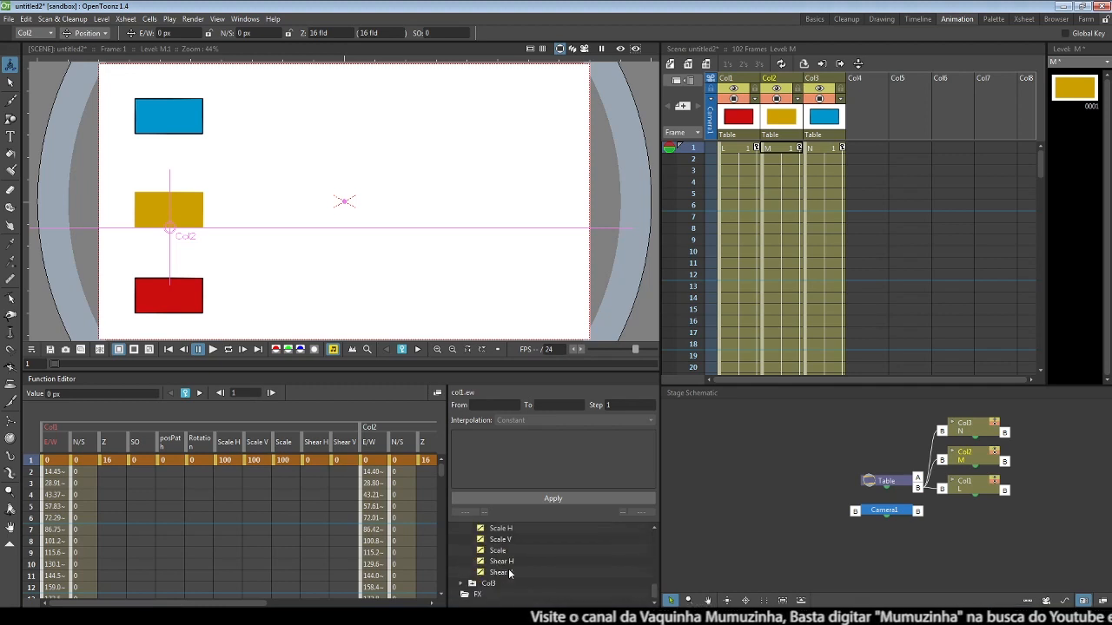
- Open a floating Function Editor, display all of Col1's channels and compare them with the Animate tool's transform modes
{"action": "left_click", "coordinate": [245, 19]}
{"action": "left_click", "coordinate": [267, 202]}
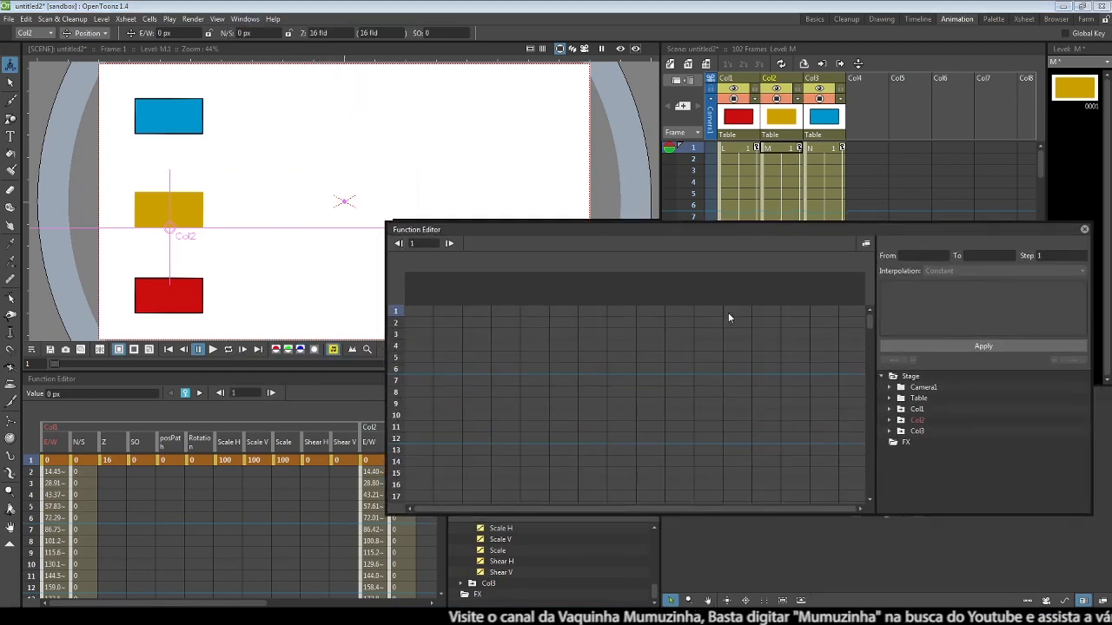
{"action": "left_click_drag", "start_coordinate": [735, 231], "coordinate": [735, 124]}
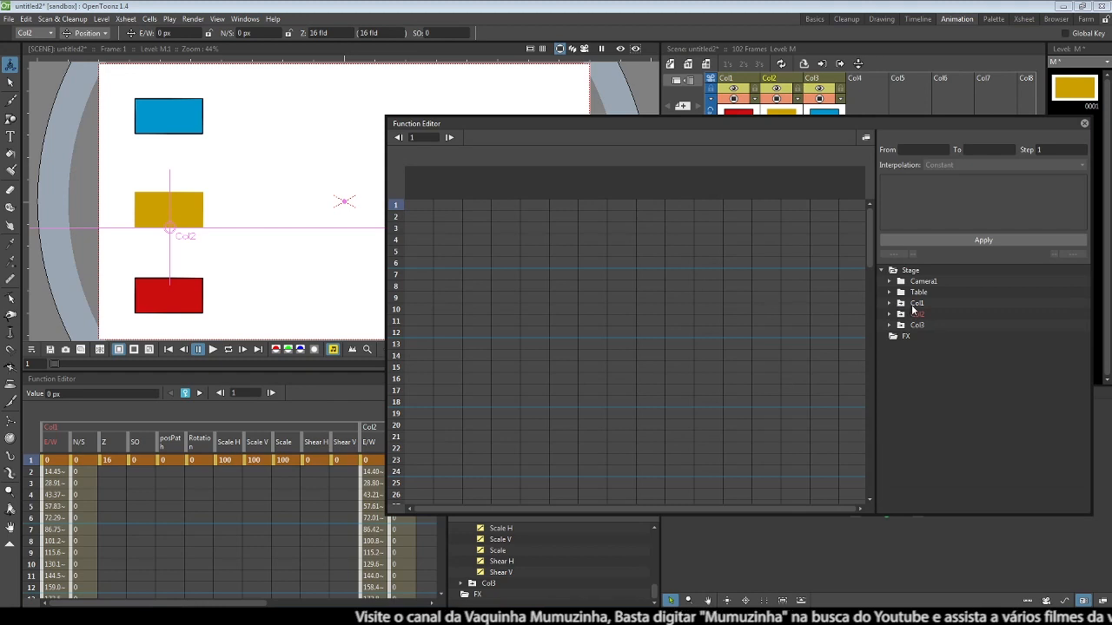
{"action": "left_click", "coordinate": [891, 304]}
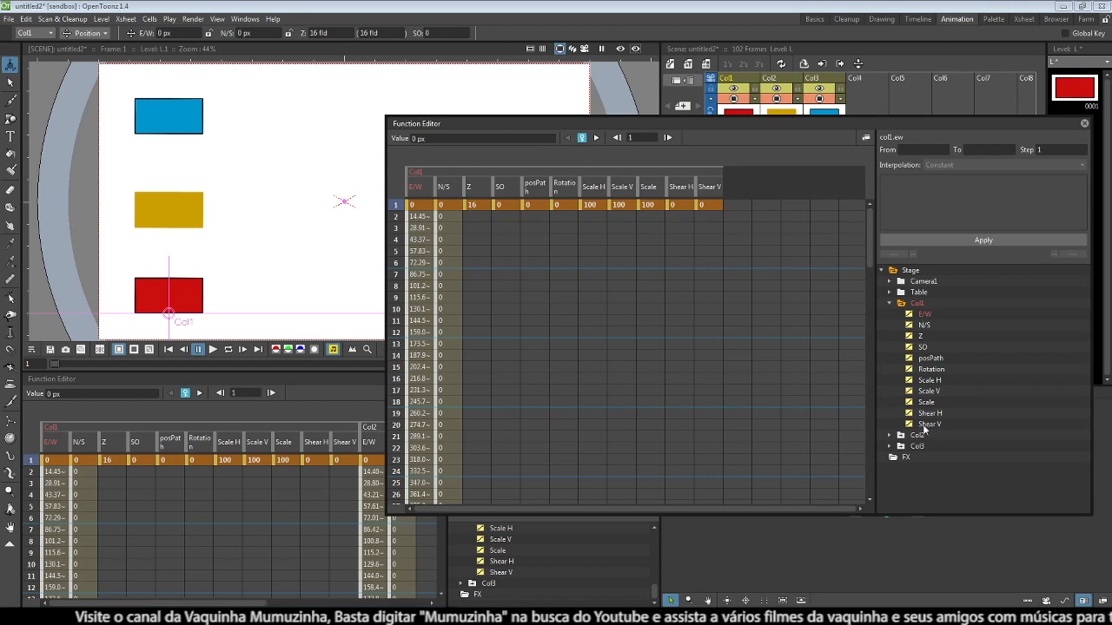
{"action": "left_click", "coordinate": [87, 33]}
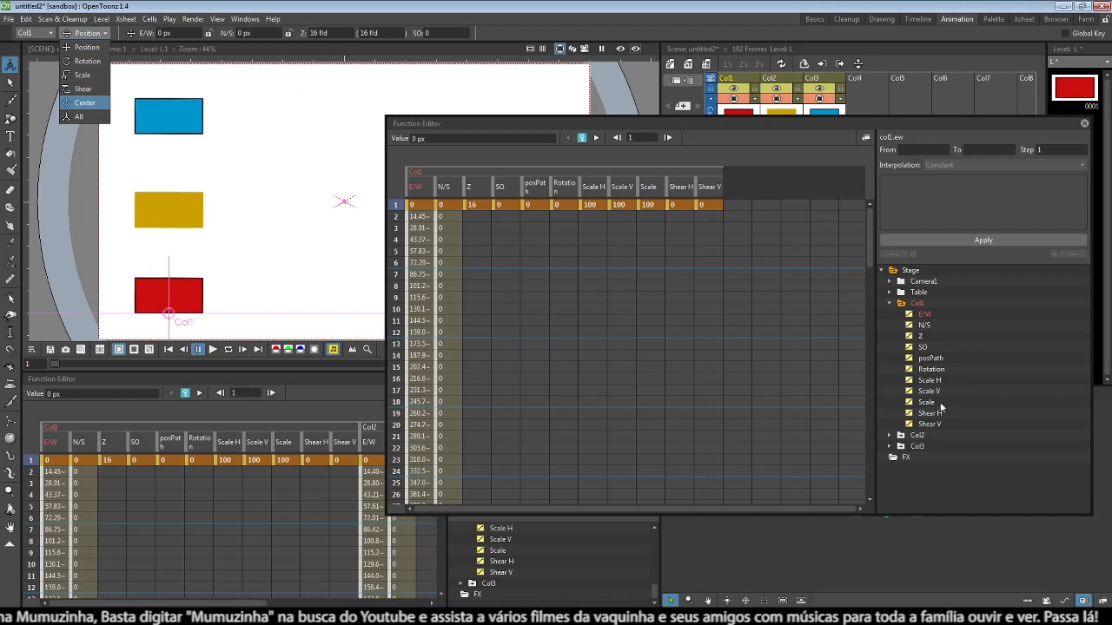
{"action": "left_click", "coordinate": [941, 481]}
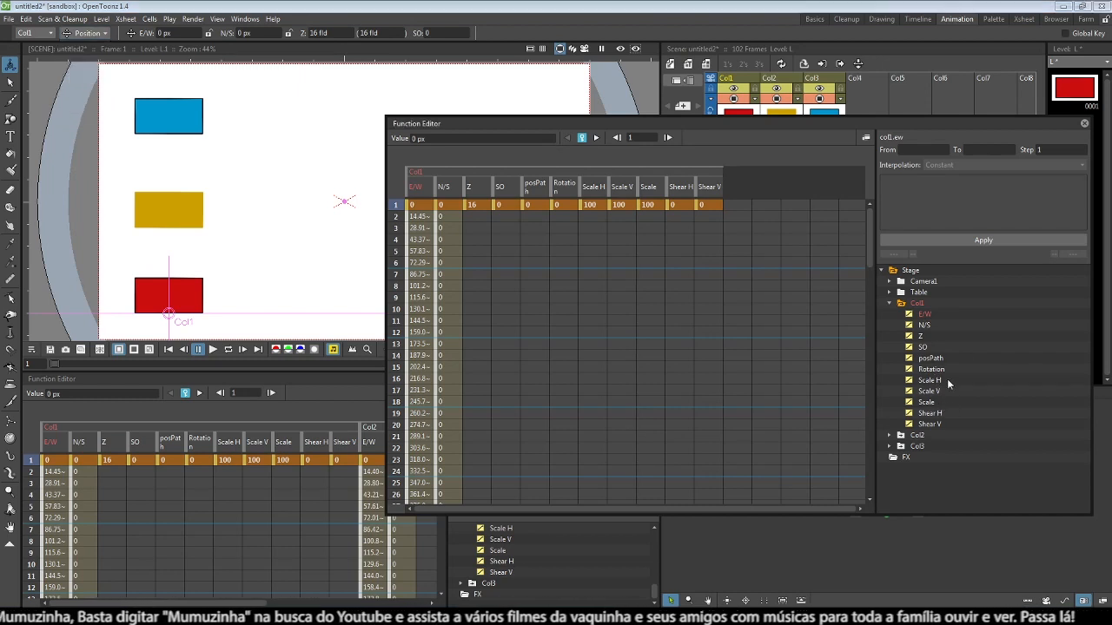
- Show only Col1's E/W channel in the floating Function Editor, and close that window
{"action": "left_click", "coordinate": [903, 308]}
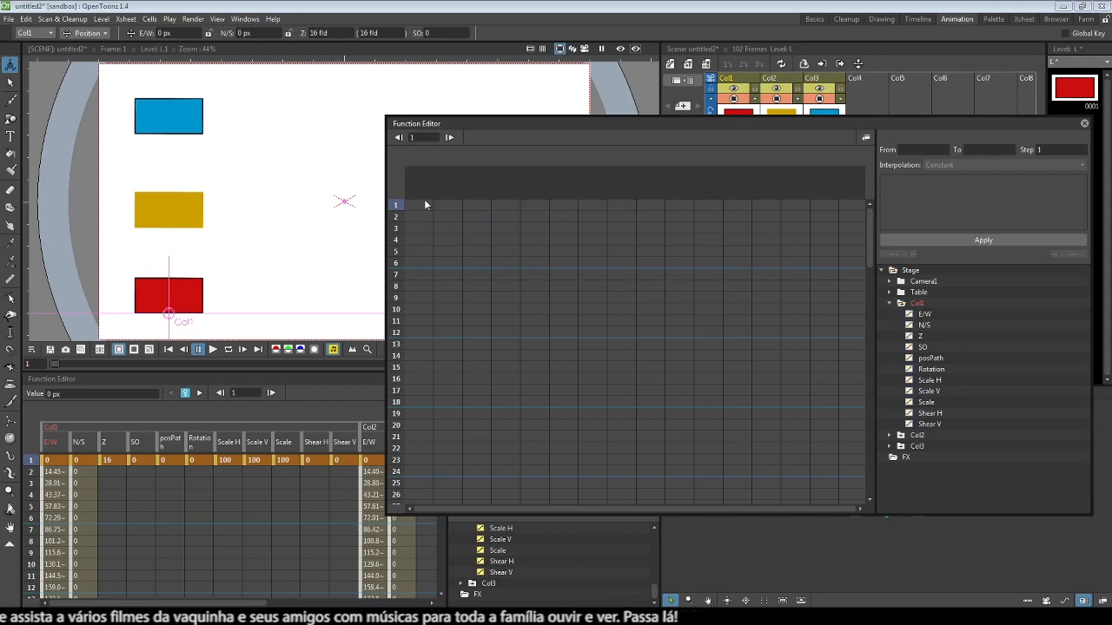
{"action": "left_click", "coordinate": [909, 315]}
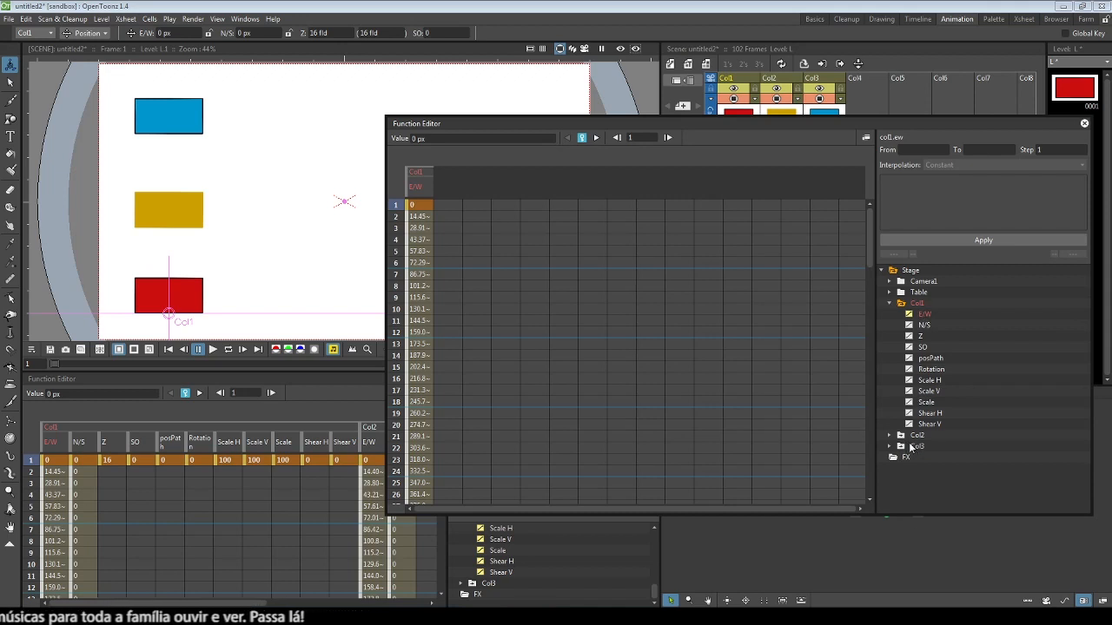
{"action": "left_click", "coordinate": [1085, 126]}
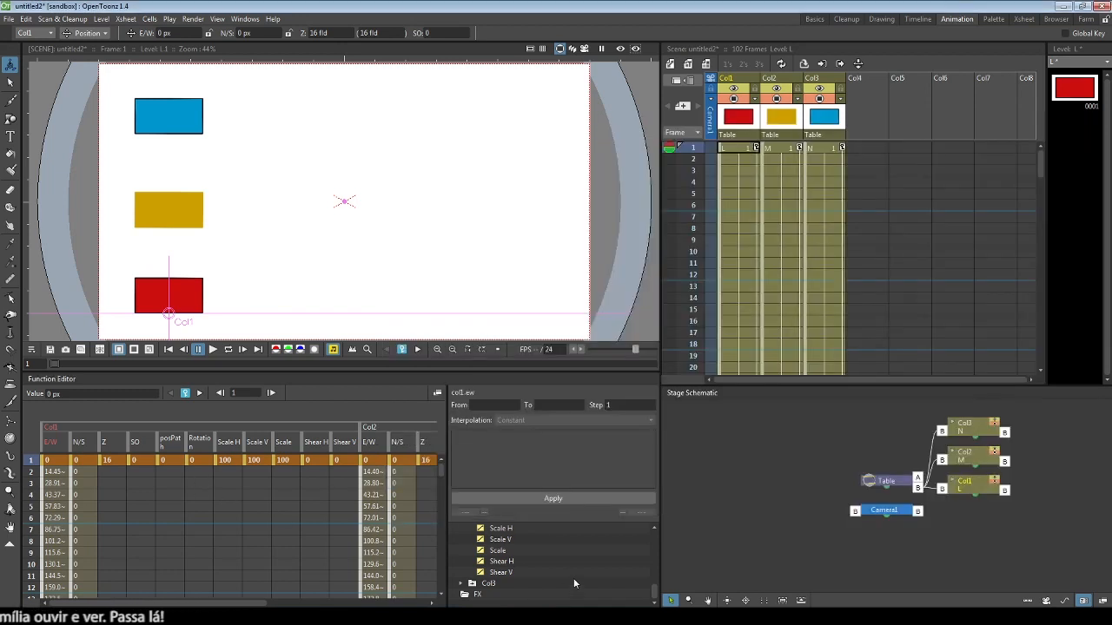
- Hide all Col1 and Col2 channels in the docked Function Editor and collapse both layers' channel lists
{"action": "scroll", "coordinate": [574, 577], "scroll_direction": "up", "scroll_amount": 5}
{"action": "left_click", "coordinate": [473, 562]}
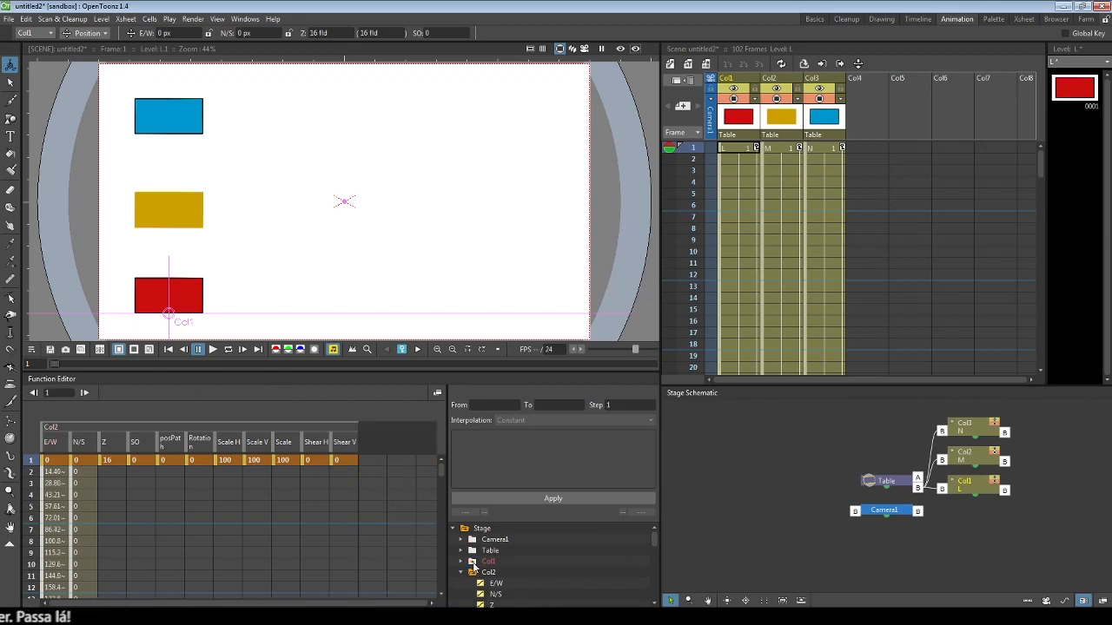
{"action": "left_click", "coordinate": [473, 562]}
{"action": "left_click", "coordinate": [472, 563]}
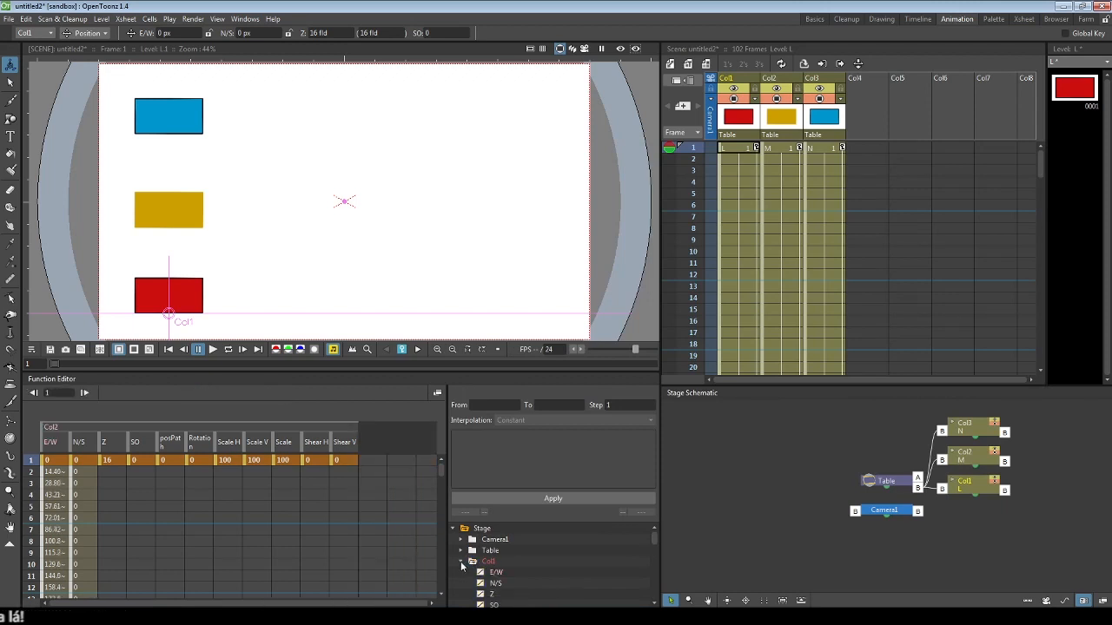
{"action": "left_click", "coordinate": [473, 573]}
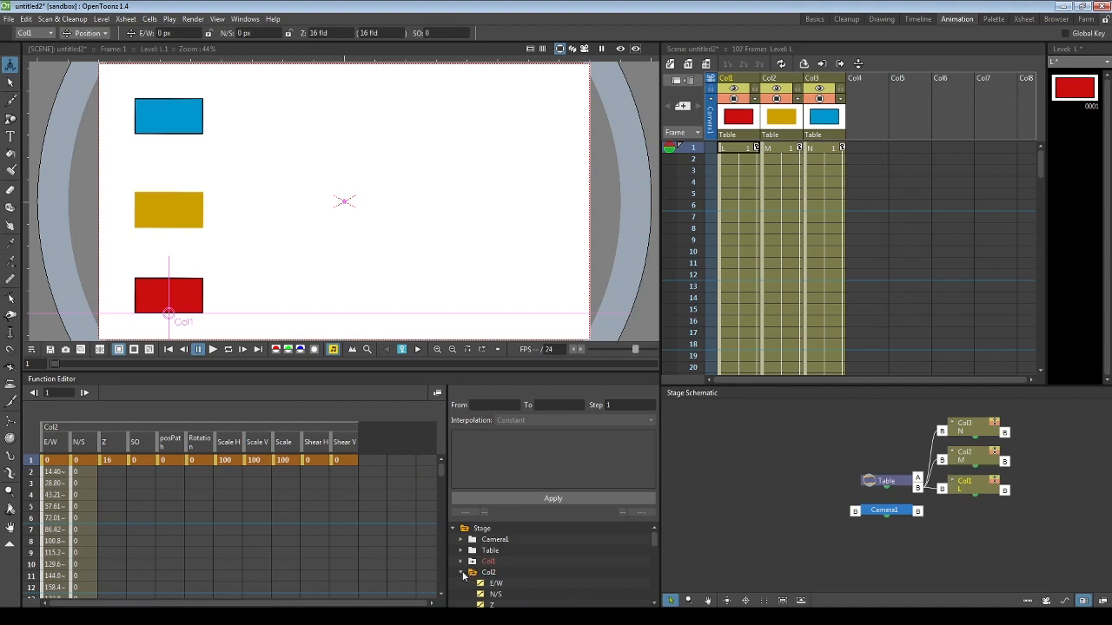
{"action": "left_click", "coordinate": [473, 574]}
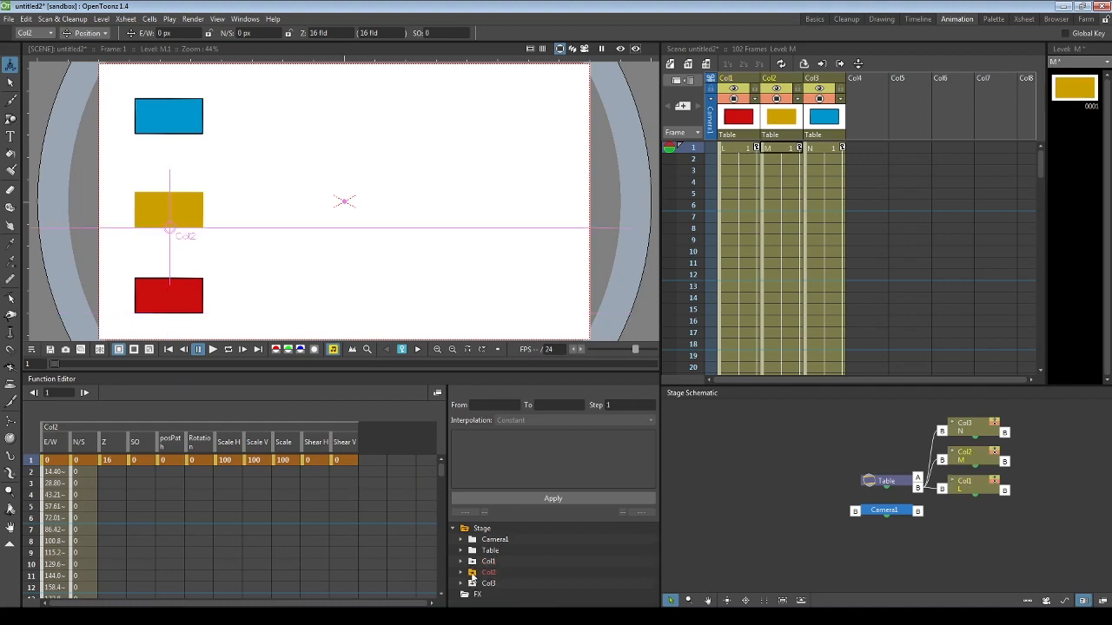
{"action": "left_click", "coordinate": [473, 574]}
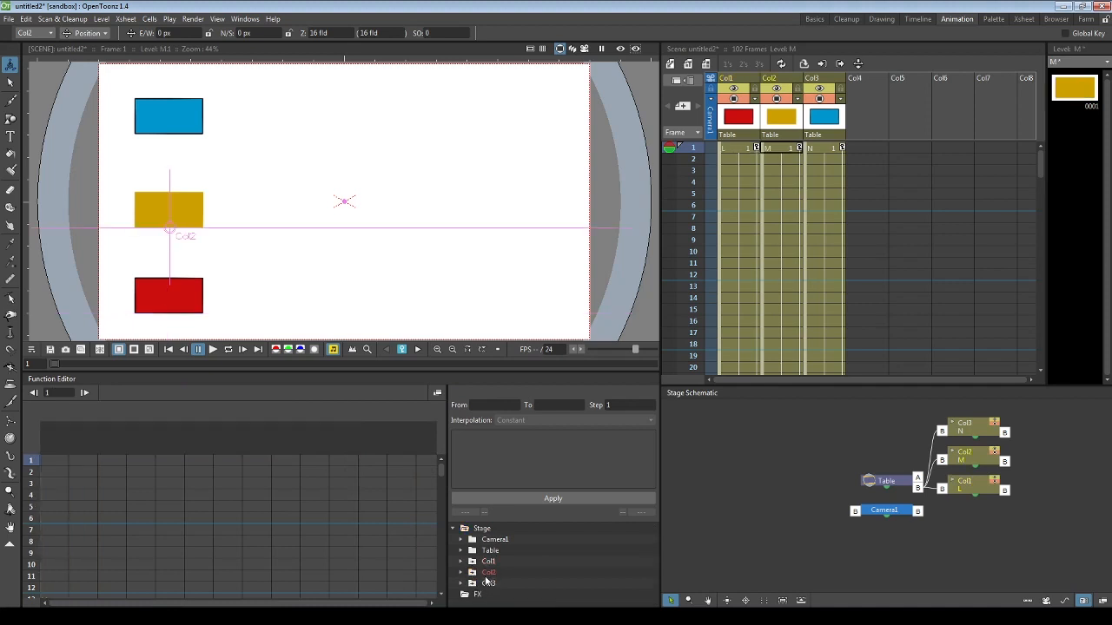
- Expand Col1's channels, display only E/W in the Function Editor and select the whole E/W channel
{"action": "left_click", "coordinate": [479, 563]}
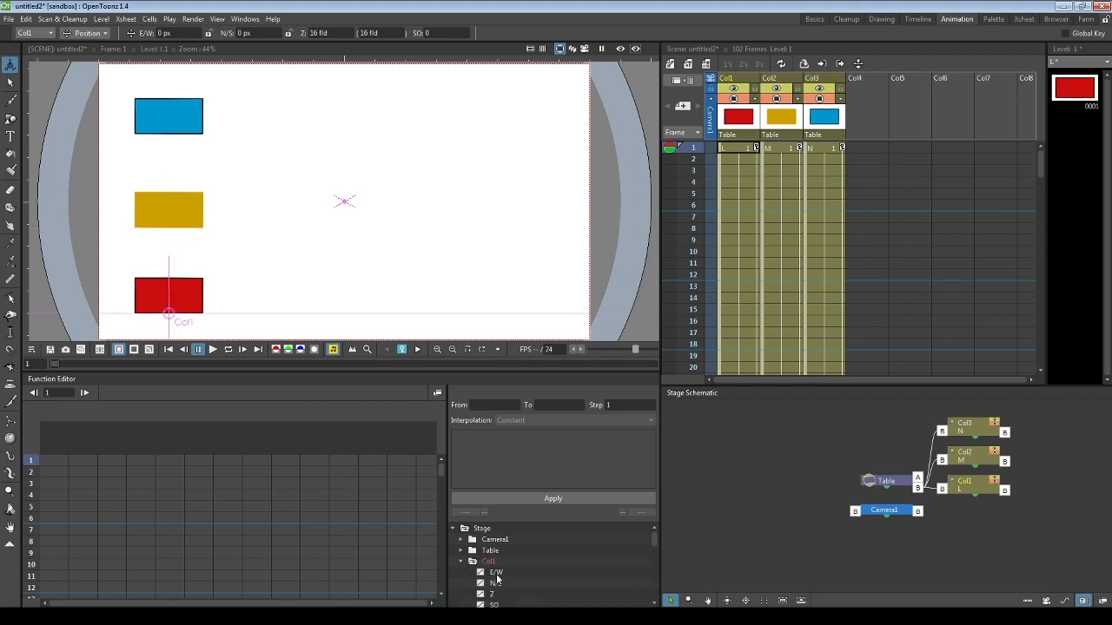
{"action": "left_click", "coordinate": [493, 574]}
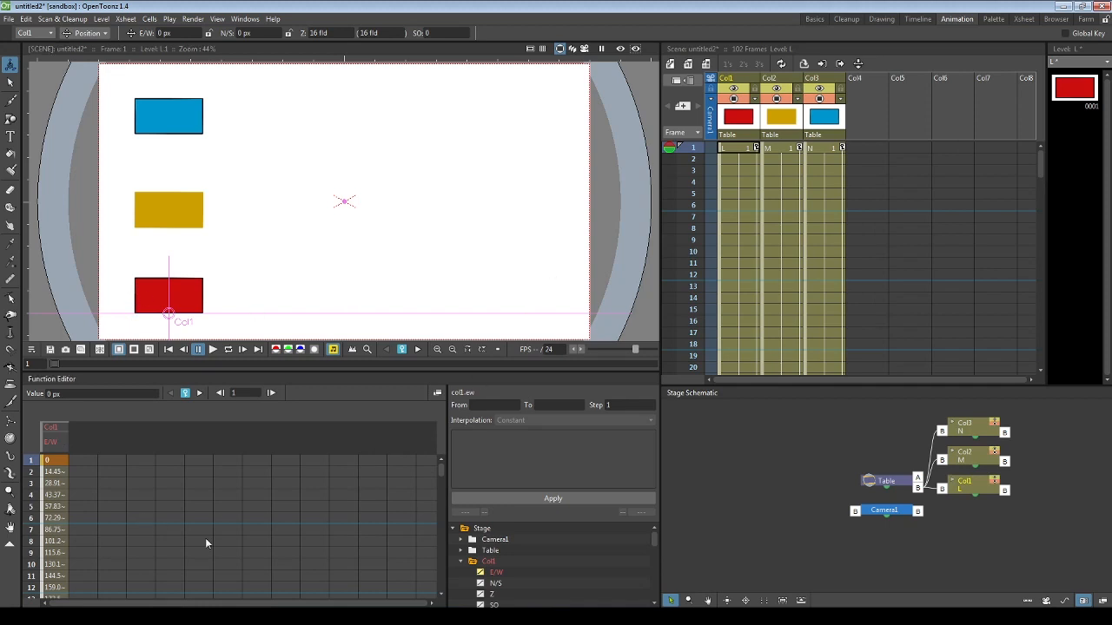
{"action": "left_click", "coordinate": [482, 585]}
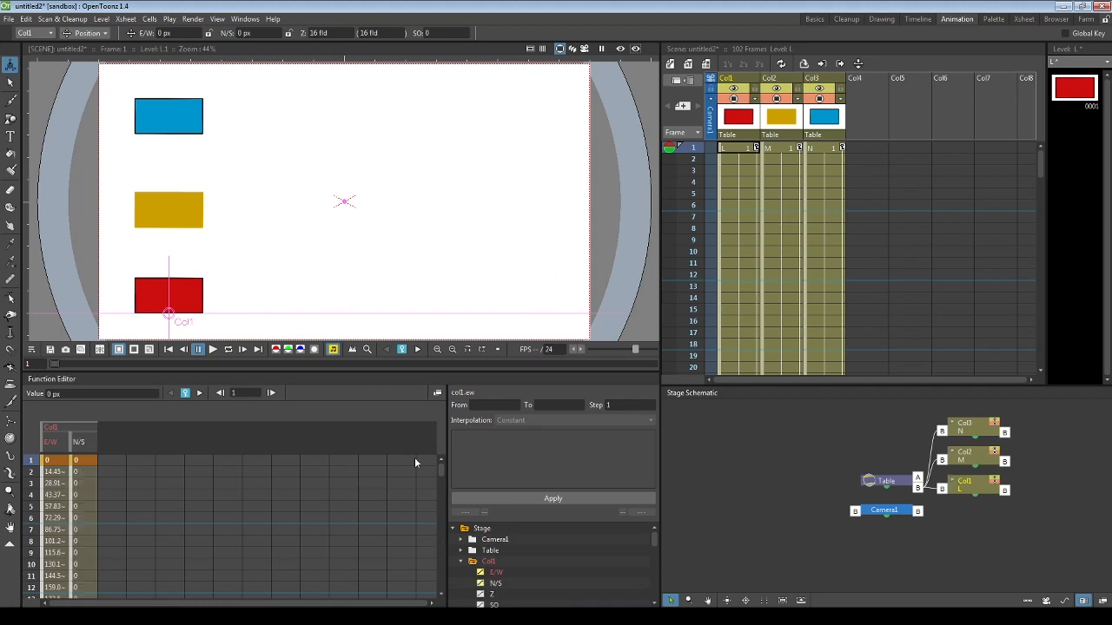
{"action": "left_click", "coordinate": [481, 584]}
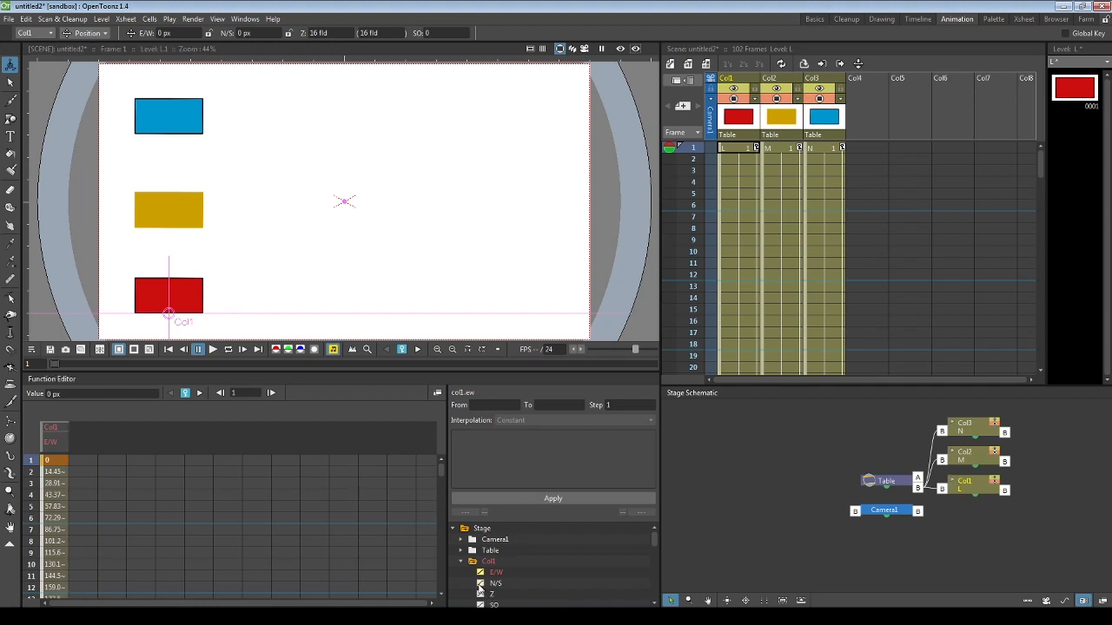
{"action": "left_click", "coordinate": [52, 449]}
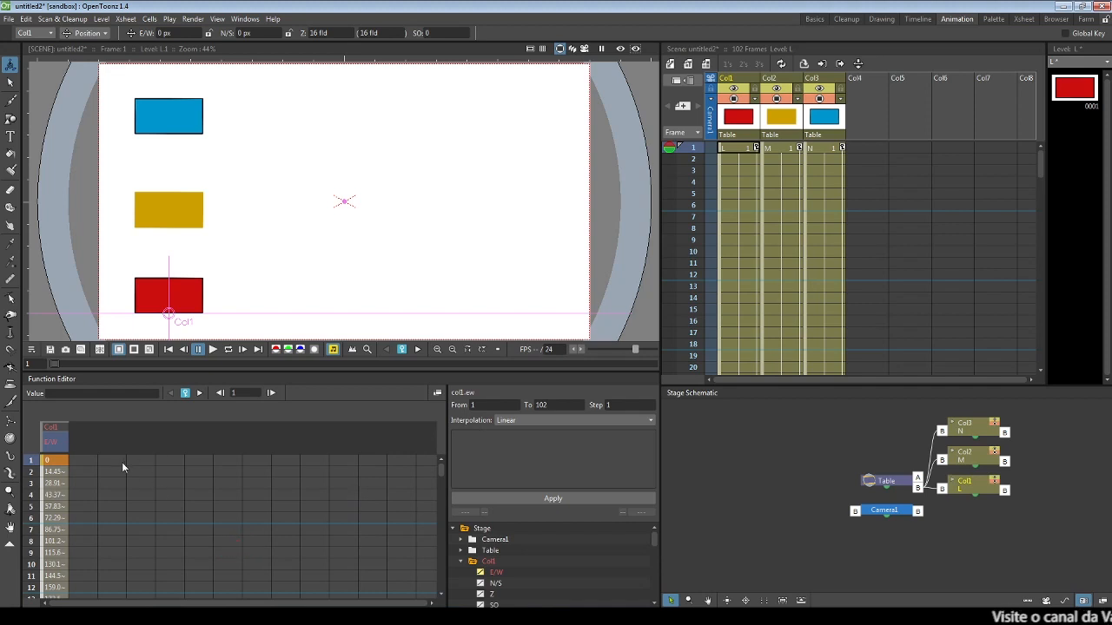
- Switch the Xsheet to the horizontal timeline layout
{"action": "left_click", "coordinate": [683, 81]}
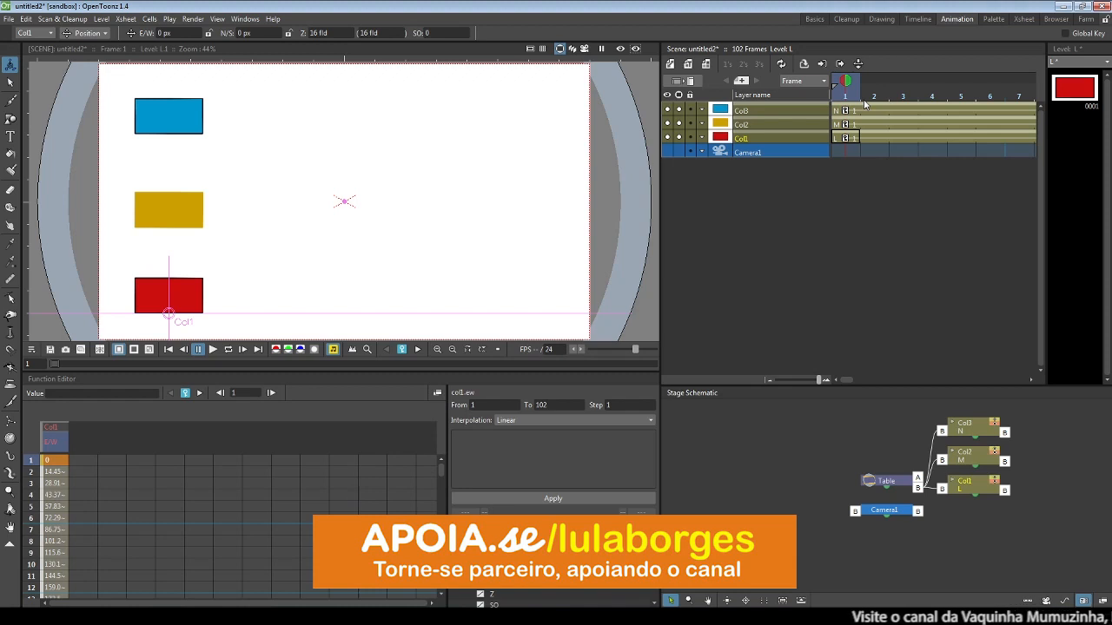
- Zoom out the timeline so that more than 30 frames fit in view
{"action": "scroll", "coordinate": [864, 104], "scroll_direction": "down", "scroll_amount": 5}
{"action": "scroll", "coordinate": [864, 105], "scroll_direction": "down", "scroll_amount": 2}
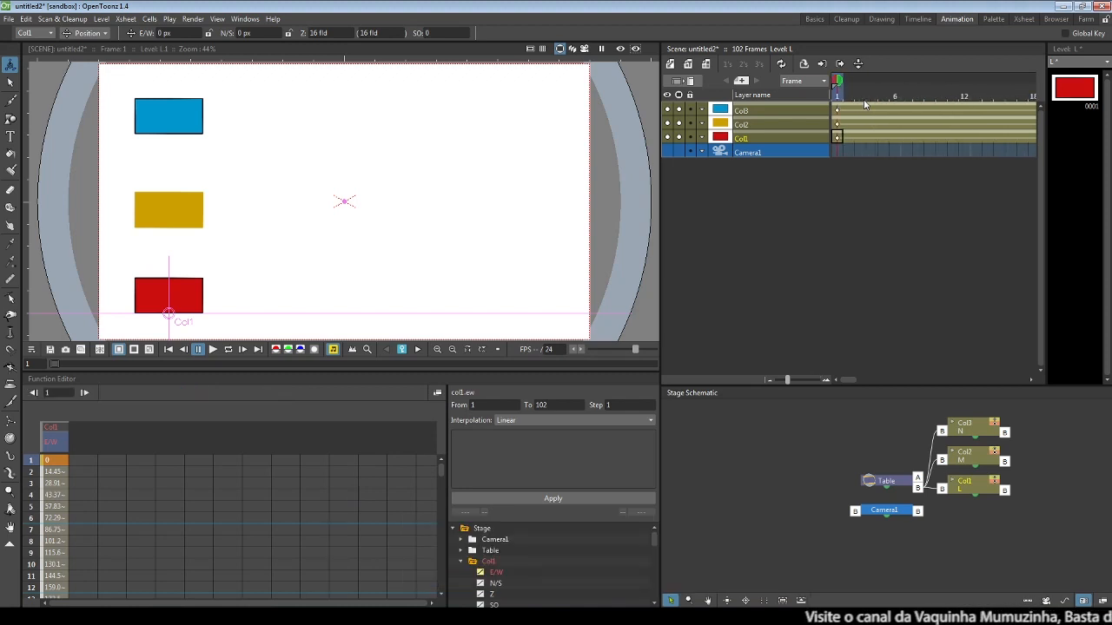
{"action": "scroll", "coordinate": [865, 105], "scroll_direction": "down", "scroll_amount": 2}
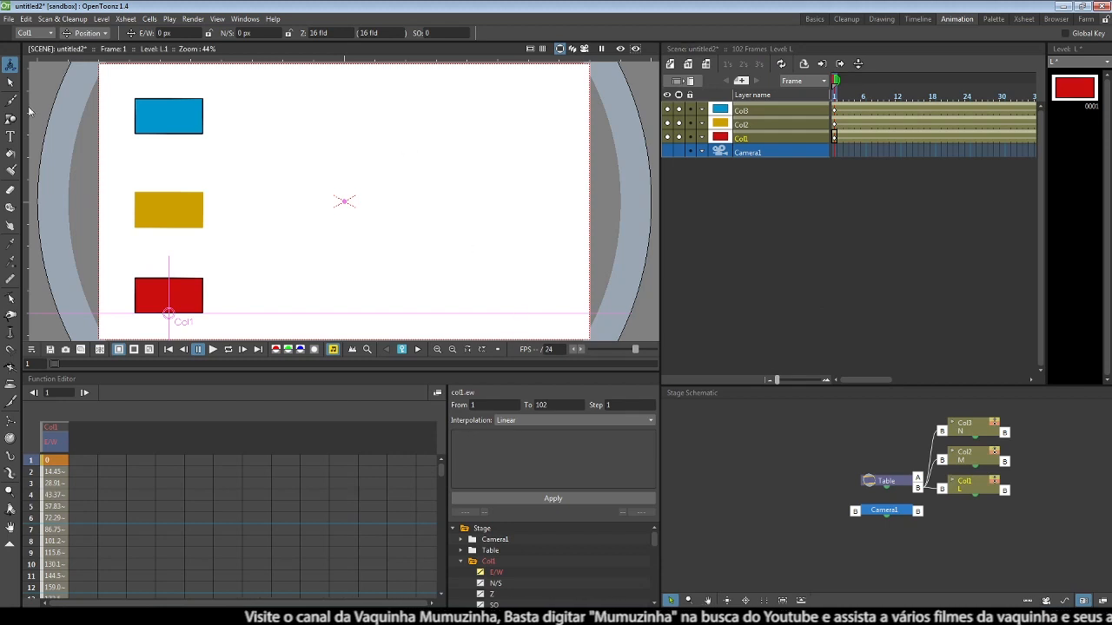
- Sketch a straight horizontal brush line beside the red rectangle on Col1 and undo it
{"action": "key", "text": "b"}
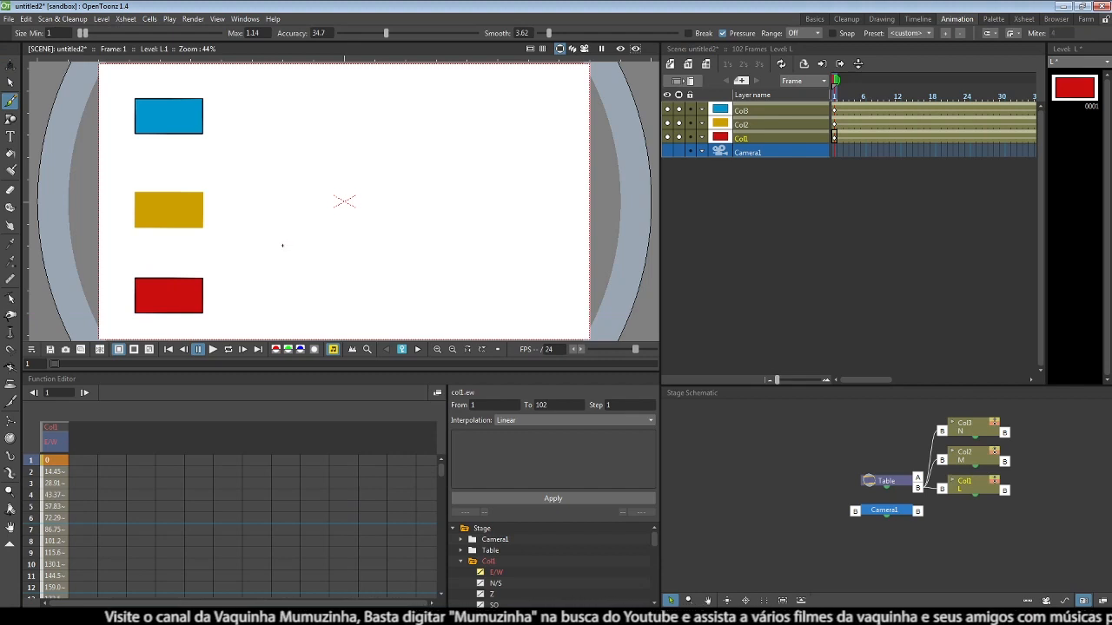
{"action": "left_click_drag", "start_coordinate": [282, 245], "coordinate": [445, 263]}
{"action": "key", "text": "ctrl+z"}
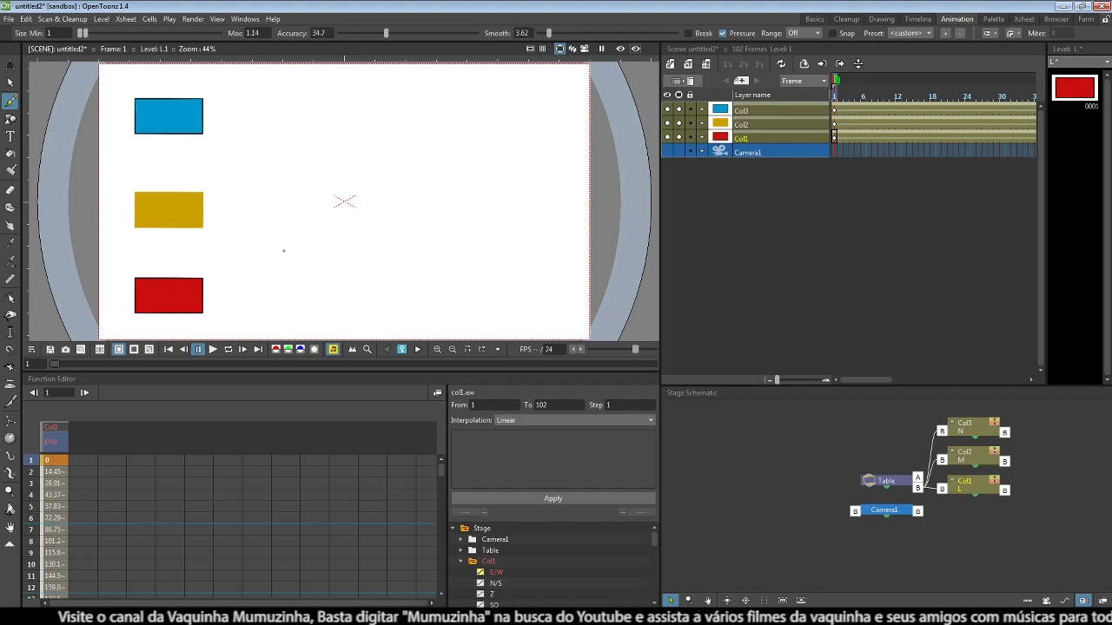
{"action": "left_click_drag", "start_coordinate": [283, 251], "coordinate": [454, 250]}
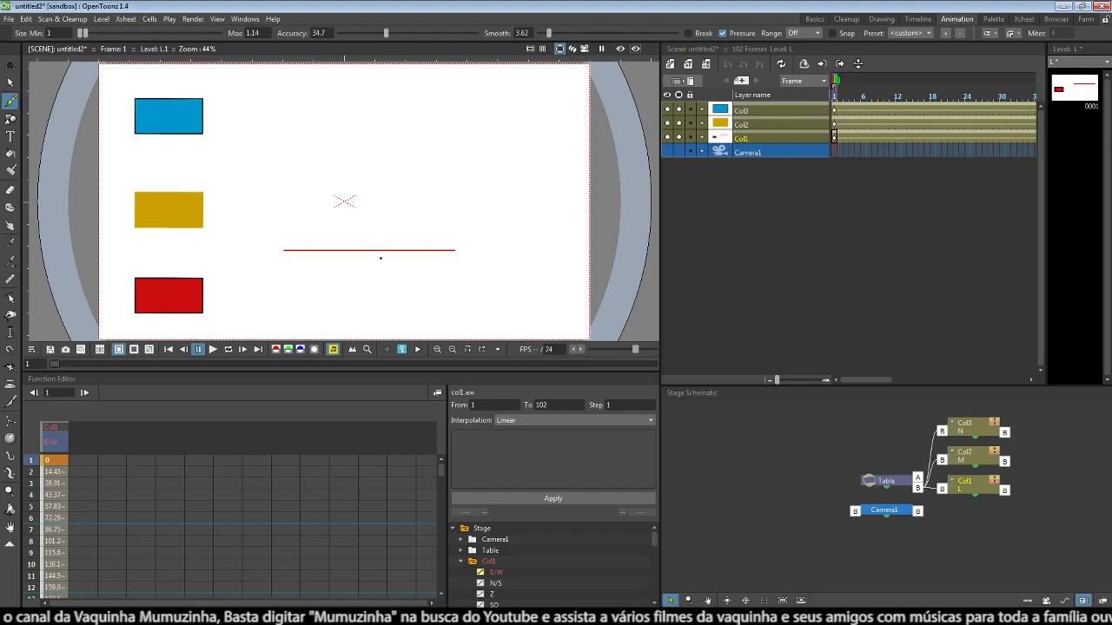
{"action": "key", "text": "ctrl+z"}
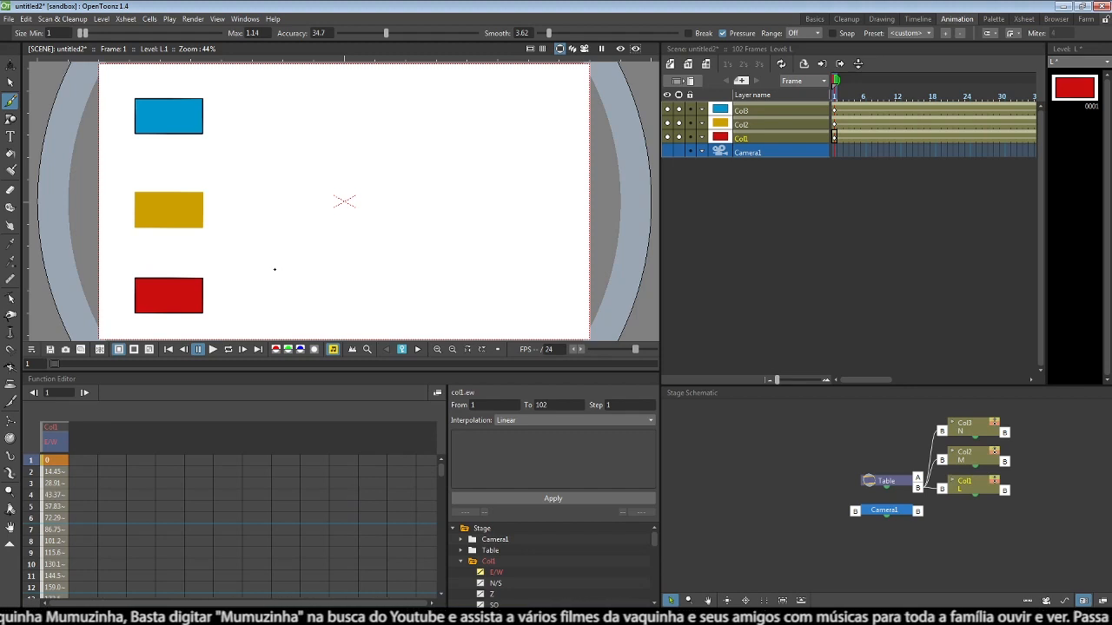
- Sketch a brush curve with bent ends and a flat middle beside the red rectangle, and undo it
{"action": "mouse_move", "coordinate": [276, 269]}
{"action": "left_mouse_down"}
{"action": "mouse_move", "coordinate": [301, 241]}
{"action": "mouse_move", "coordinate": [330, 237]}
{"action": "left_mouse_up"}
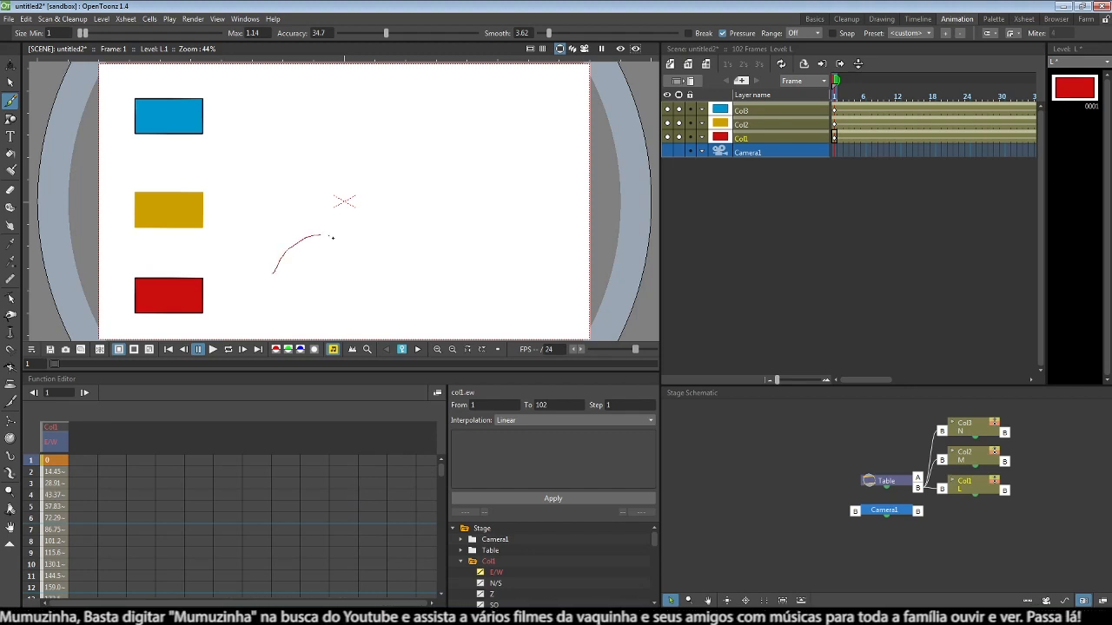
{"action": "mouse_move", "coordinate": [481, 240]}
{"action": "left_mouse_down"}
{"action": "mouse_move", "coordinate": [523, 236]}
{"action": "mouse_move", "coordinate": [541, 275]}
{"action": "left_mouse_up"}
{"action": "key", "text": "ctrl+z"}
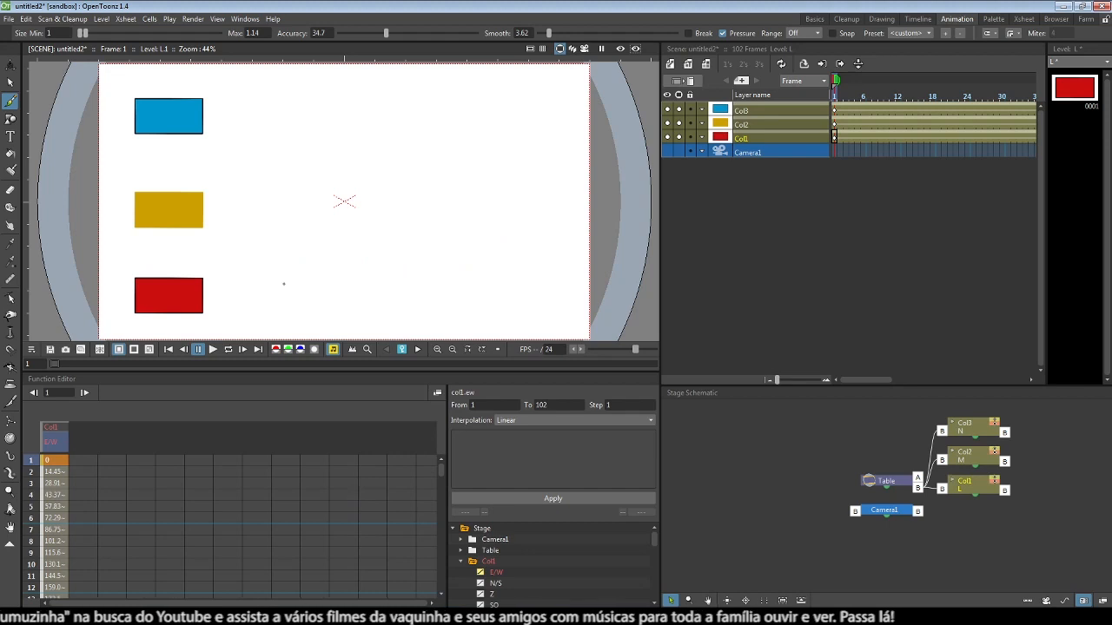
{"action": "mouse_move", "coordinate": [284, 283]}
{"action": "left_mouse_down"}
{"action": "mouse_move", "coordinate": [289, 271]}
{"action": "mouse_move", "coordinate": [371, 260]}
{"action": "mouse_move", "coordinate": [522, 262]}
{"action": "mouse_move", "coordinate": [567, 205]}
{"action": "left_mouse_up"}
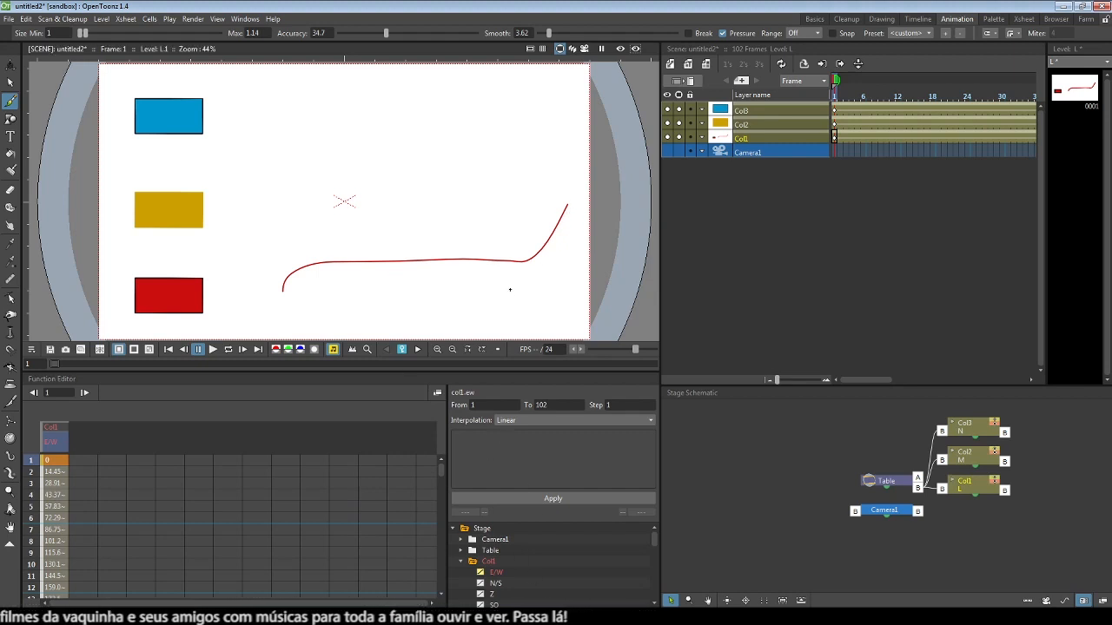
{"action": "key", "text": "ctrl+z"}
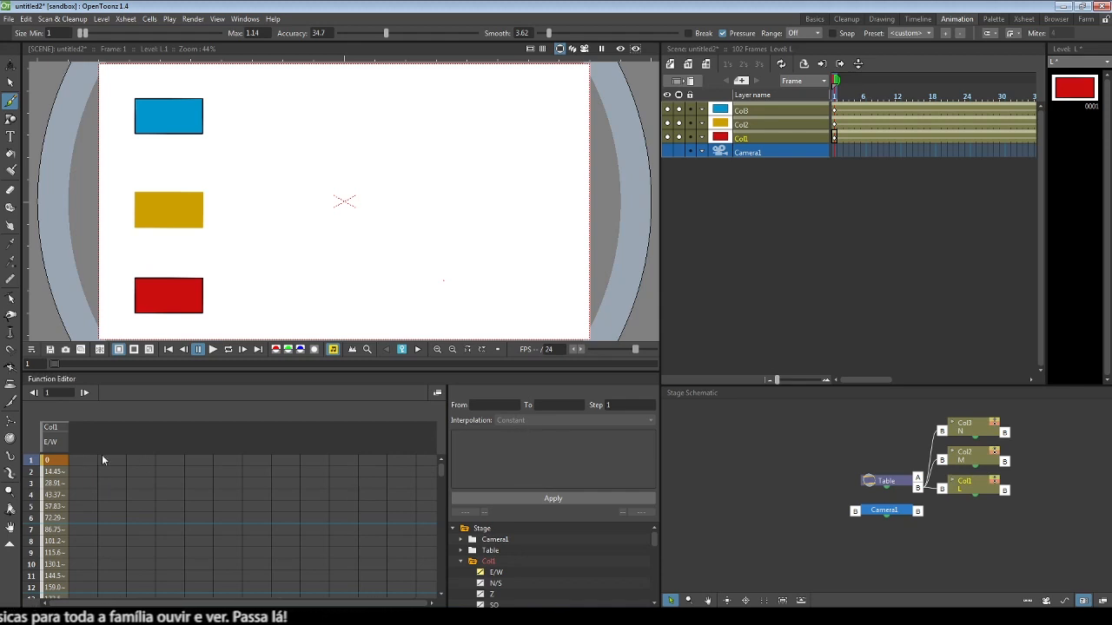
- Select Col1's whole E/W channel, expand Col2's channels and display its E/W channel in the Function Editor
{"action": "left_click", "coordinate": [55, 445]}
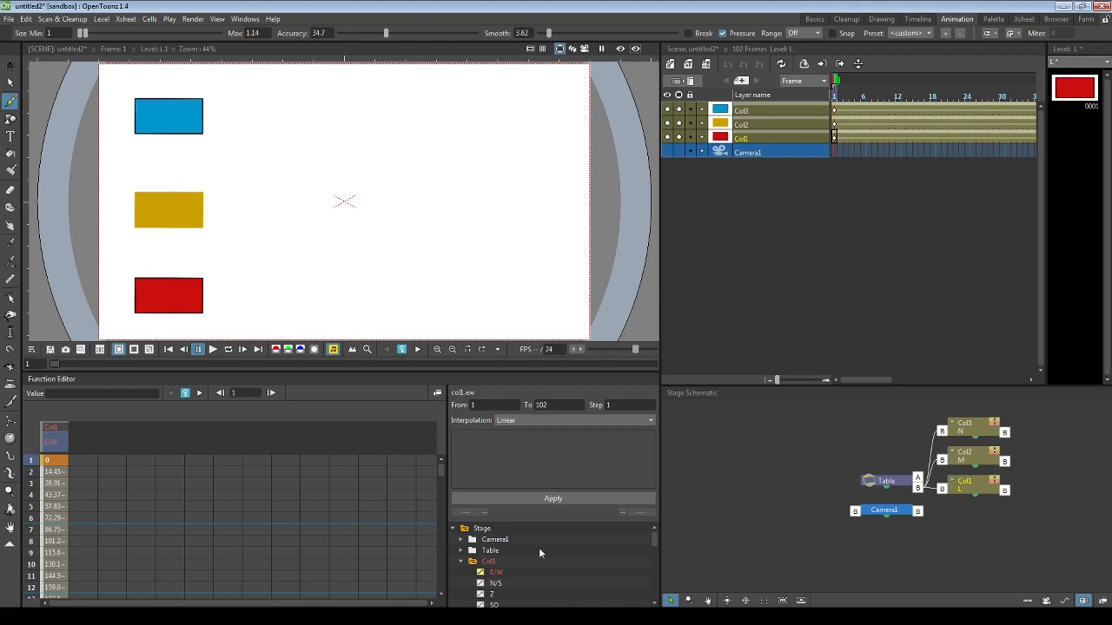
{"action": "scroll", "coordinate": [539, 547], "scroll_direction": "down", "scroll_amount": 5}
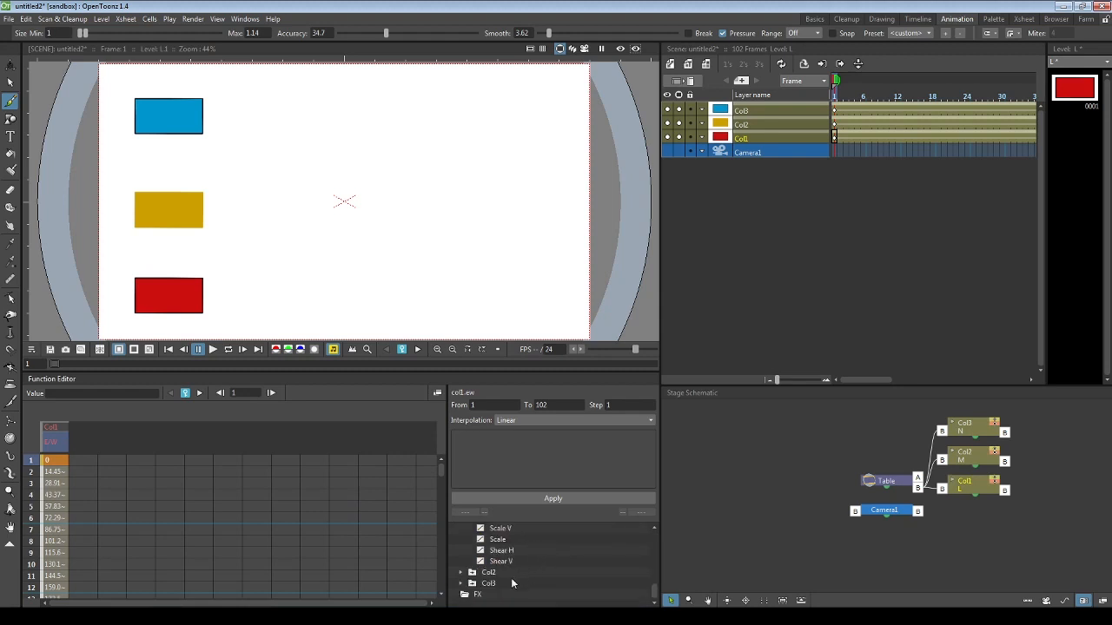
{"action": "left_click", "coordinate": [462, 573]}
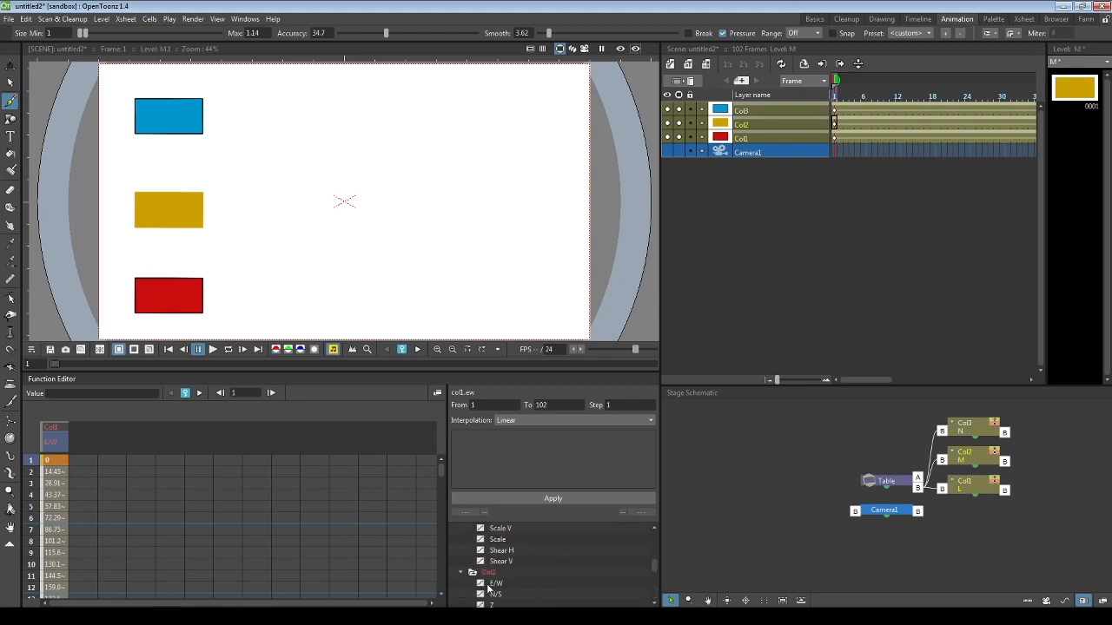
{"action": "left_click", "coordinate": [495, 584]}
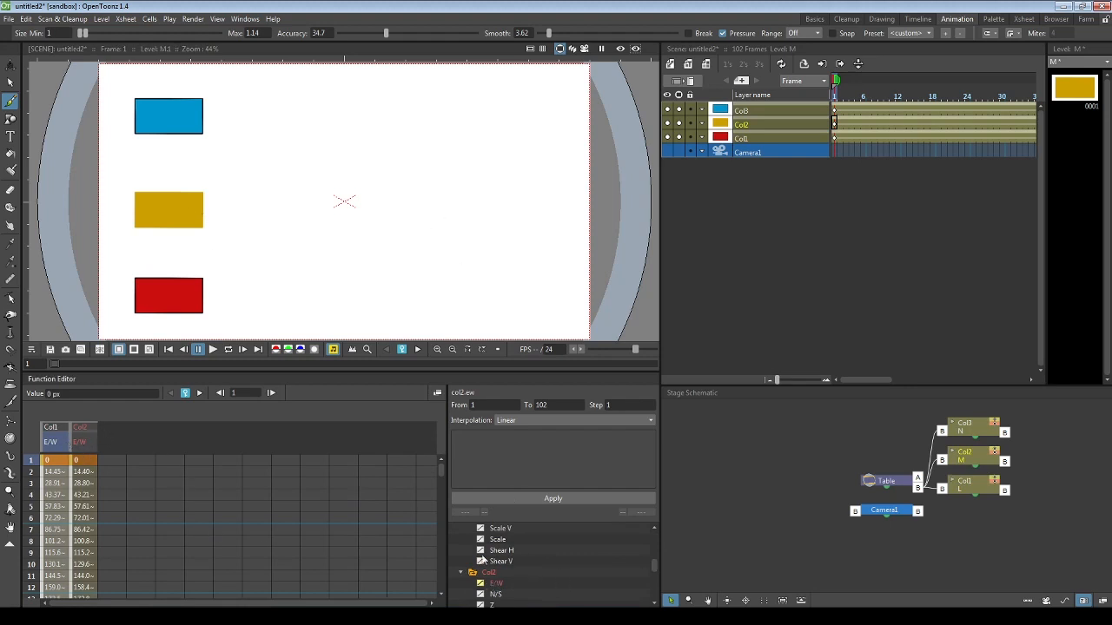
{"action": "scroll", "coordinate": [505, 561], "scroll_direction": "up", "scroll_amount": 4}
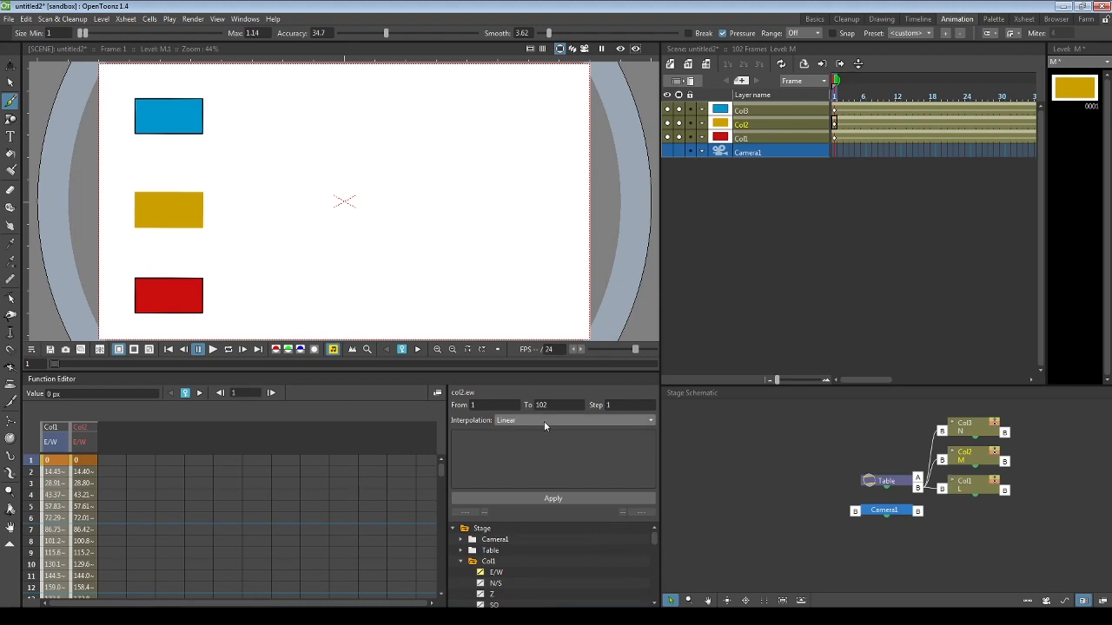
- Select Col2's whole E/W channel and apply Ease In / Ease Out interpolation with both values at 34
{"action": "left_click", "coordinate": [544, 421]}
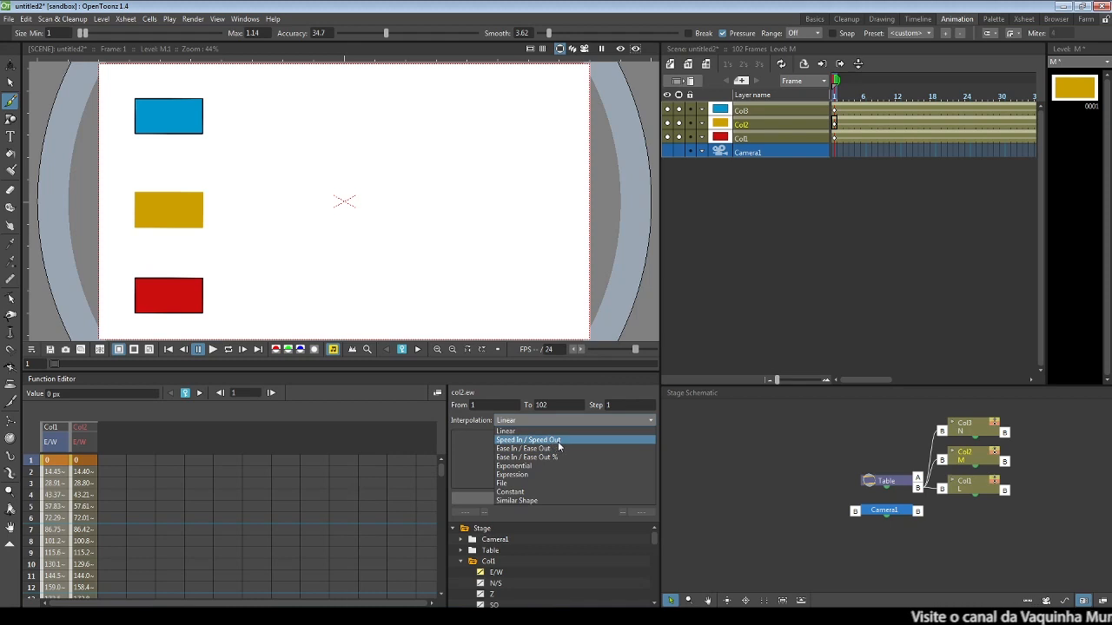
{"action": "left_click", "coordinate": [84, 450]}
{"action": "left_click", "coordinate": [550, 421]}
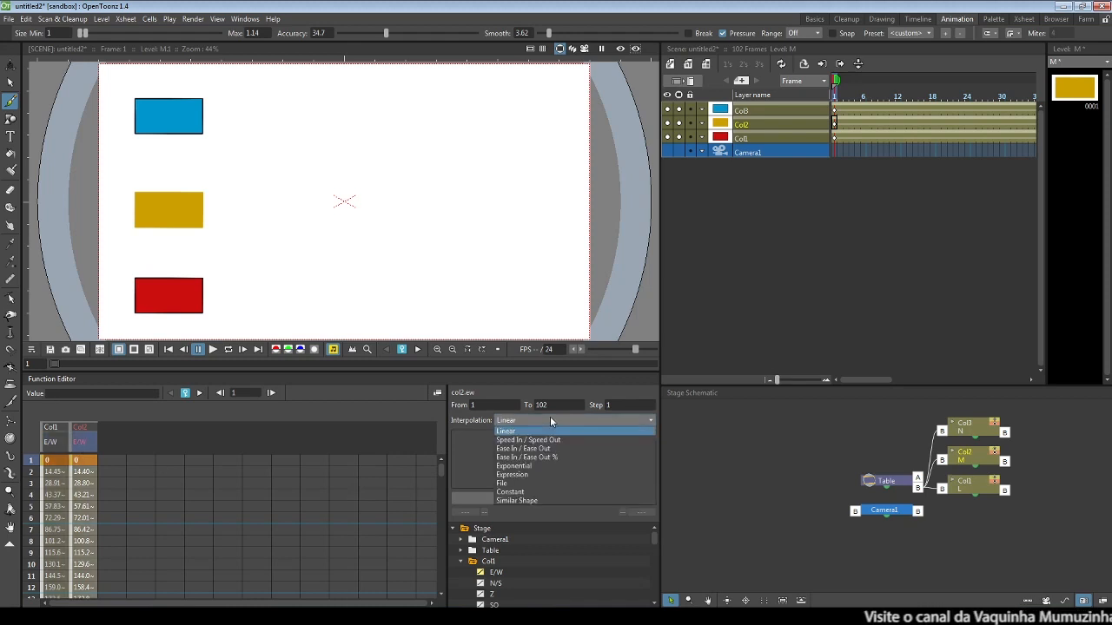
{"action": "left_click", "coordinate": [538, 442]}
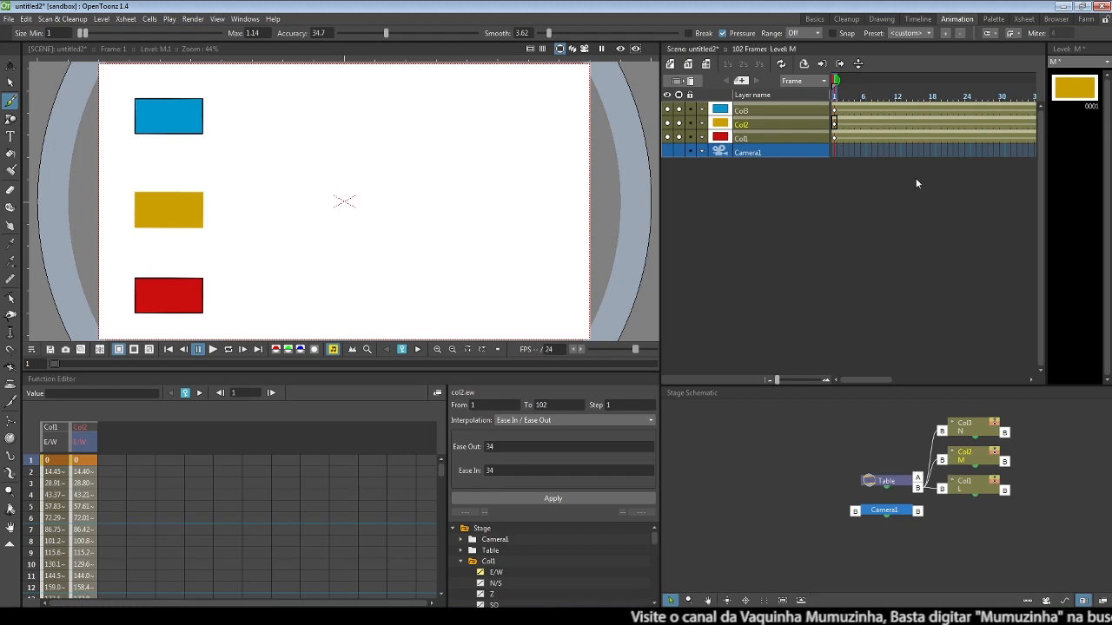
{"action": "left_click", "coordinate": [553, 499]}
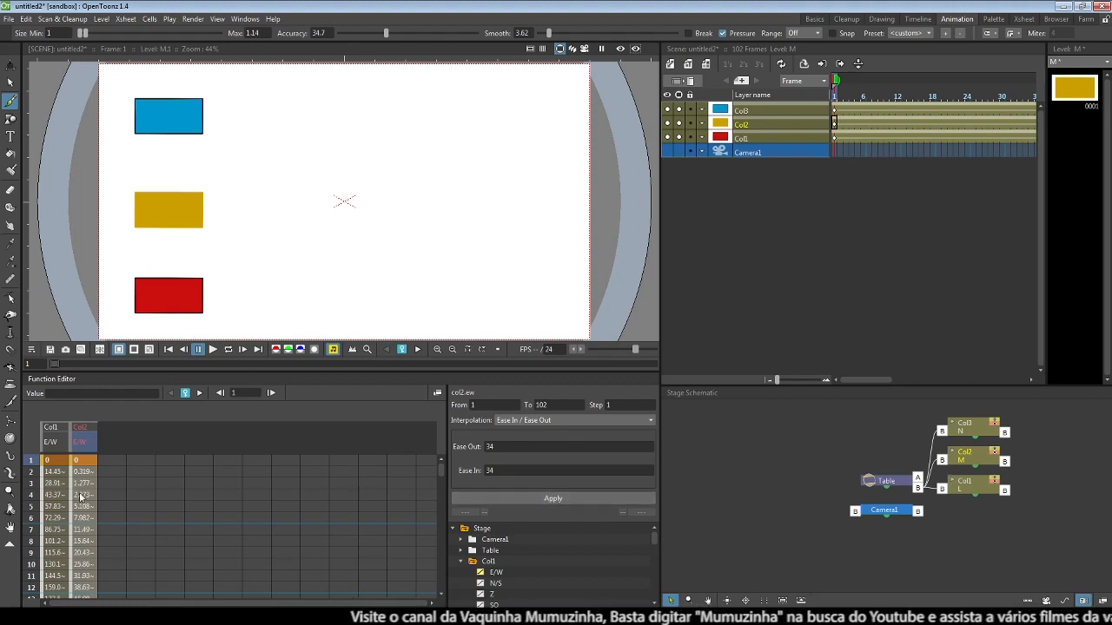
- Apply Speed In / Speed Out interpolation to Col1's whole E/W channel and play the animation
{"action": "left_click", "coordinate": [59, 449]}
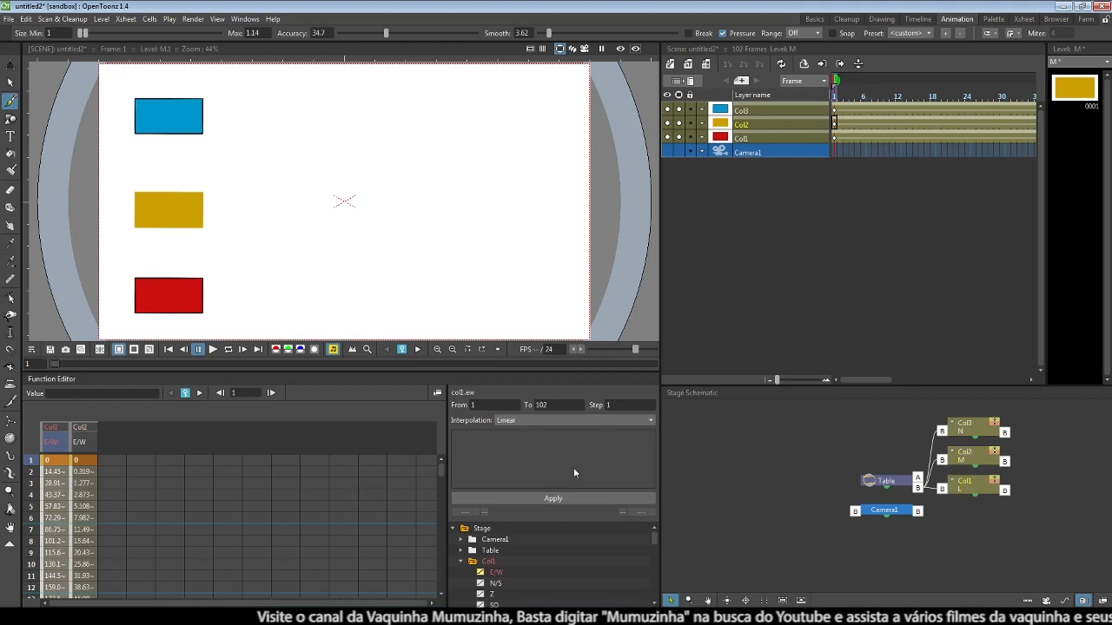
{"action": "left_click", "coordinate": [556, 419]}
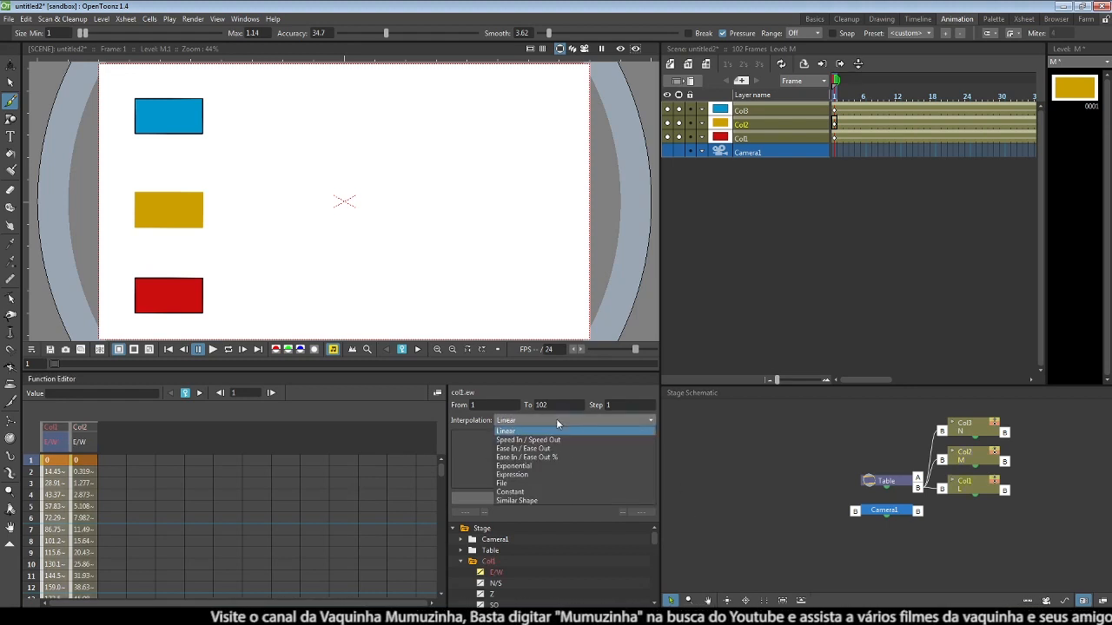
{"action": "left_click", "coordinate": [549, 441]}
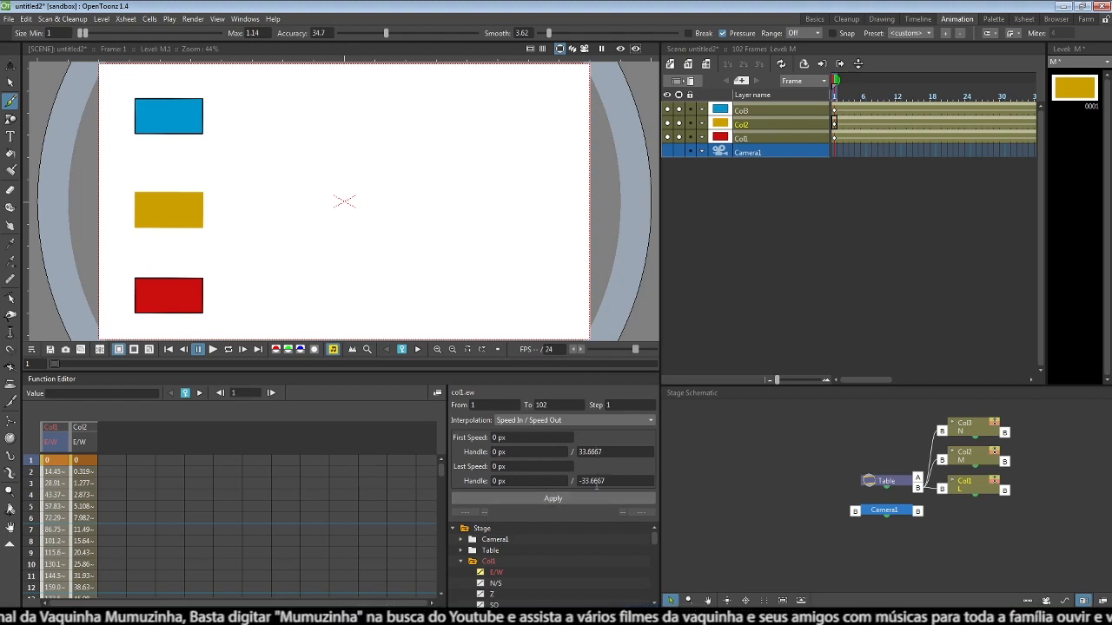
{"action": "left_click", "coordinate": [555, 501]}
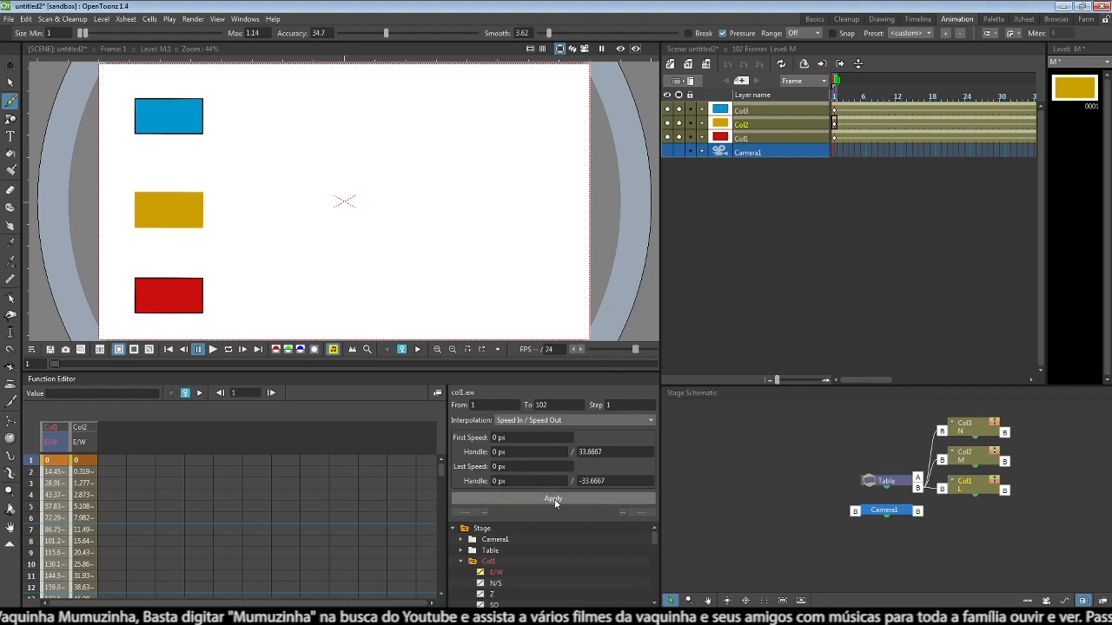
{"action": "left_click", "coordinate": [554, 501]}
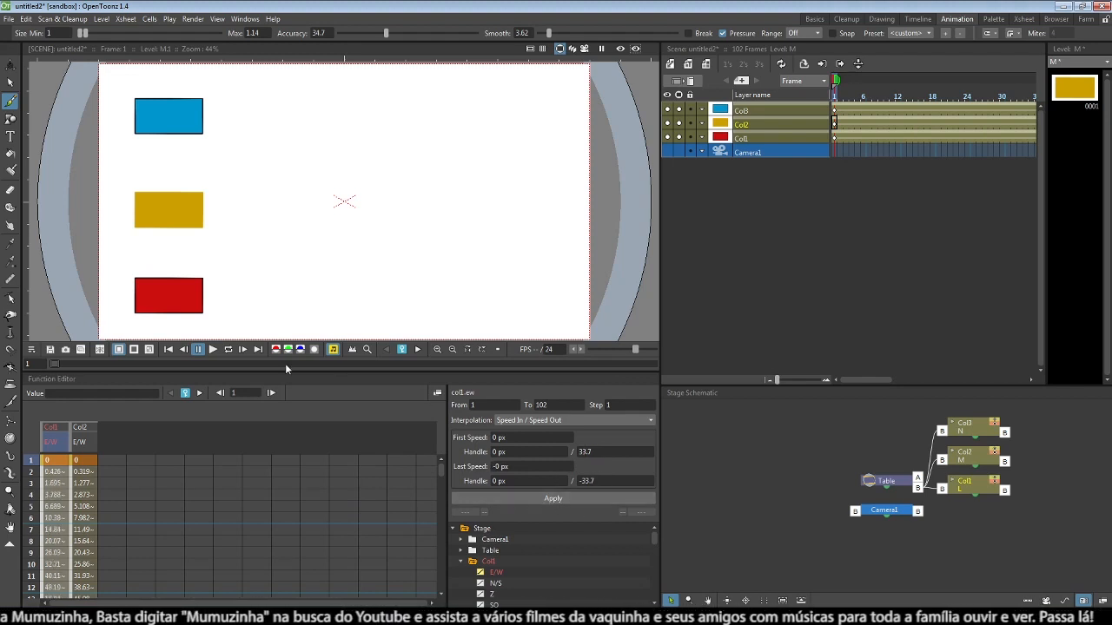
{"action": "left_click", "coordinate": [214, 350]}
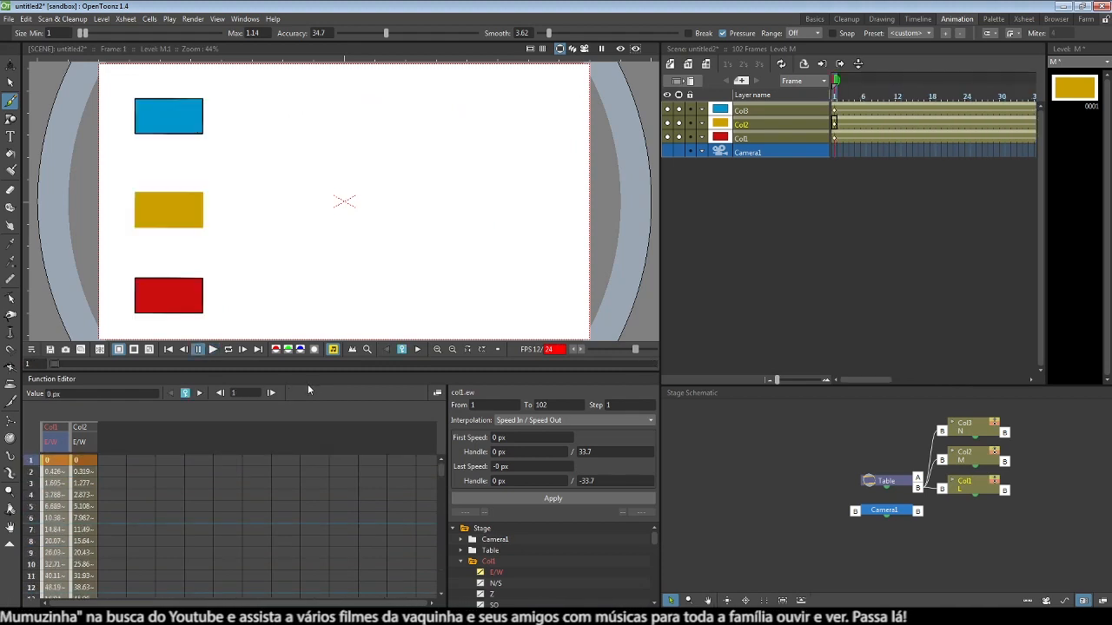
- Set the step of Col1's E/W interpolation to 2, apply it and play the animation
{"action": "left_click", "coordinate": [512, 452]}
{"action": "left_click", "coordinate": [613, 405]}
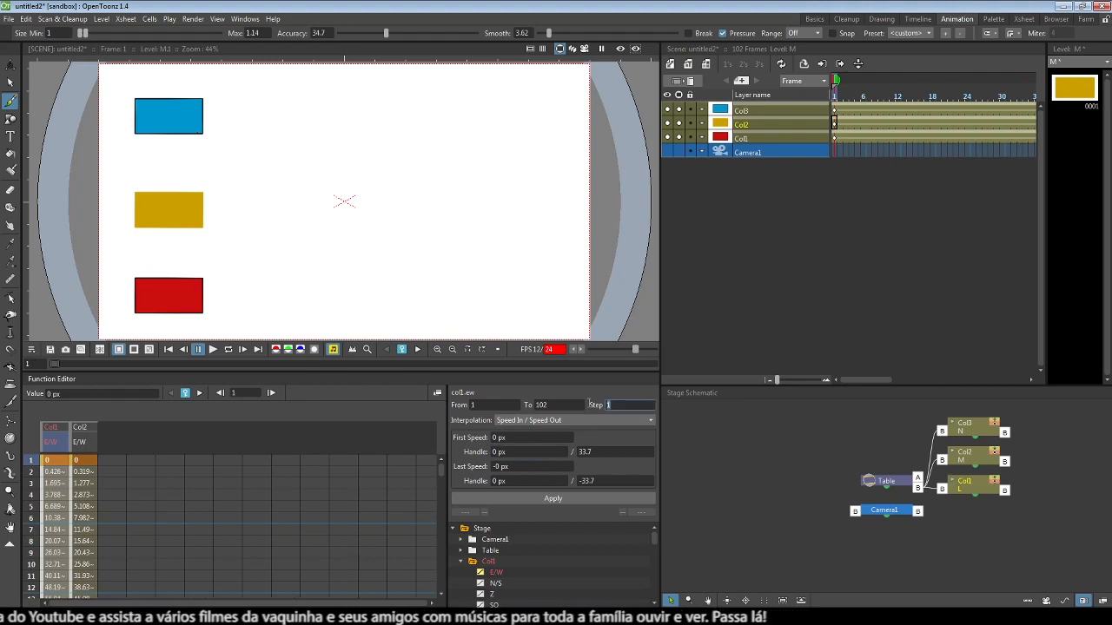
{"action": "type", "text": "2"}
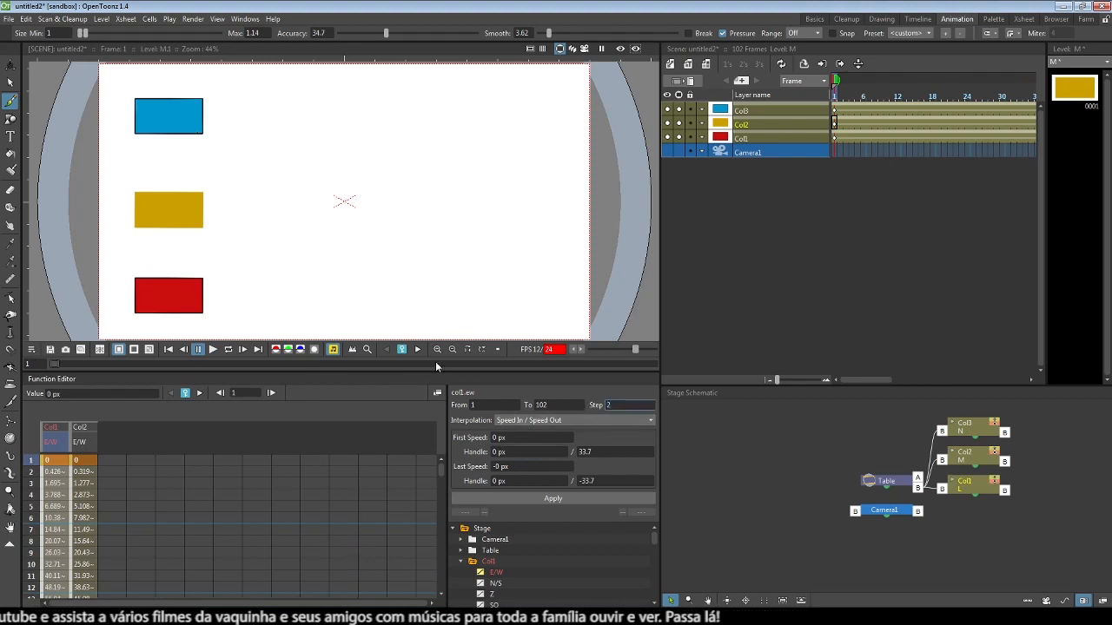
{"action": "left_click", "coordinate": [553, 500]}
{"action": "left_click", "coordinate": [212, 350]}
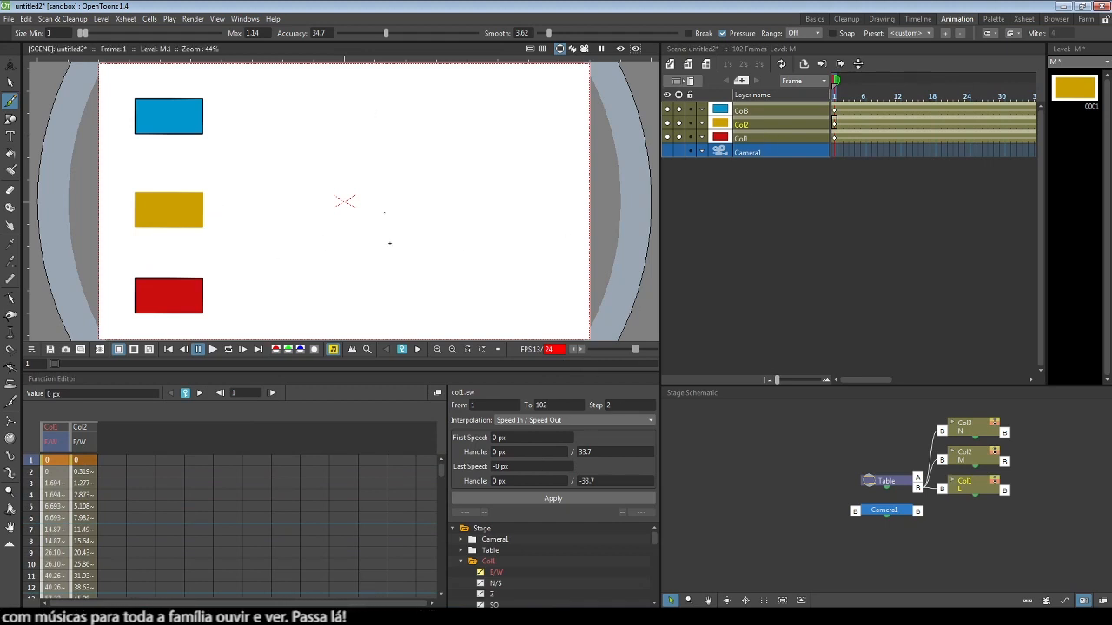
{"action": "left_click", "coordinate": [213, 350]}
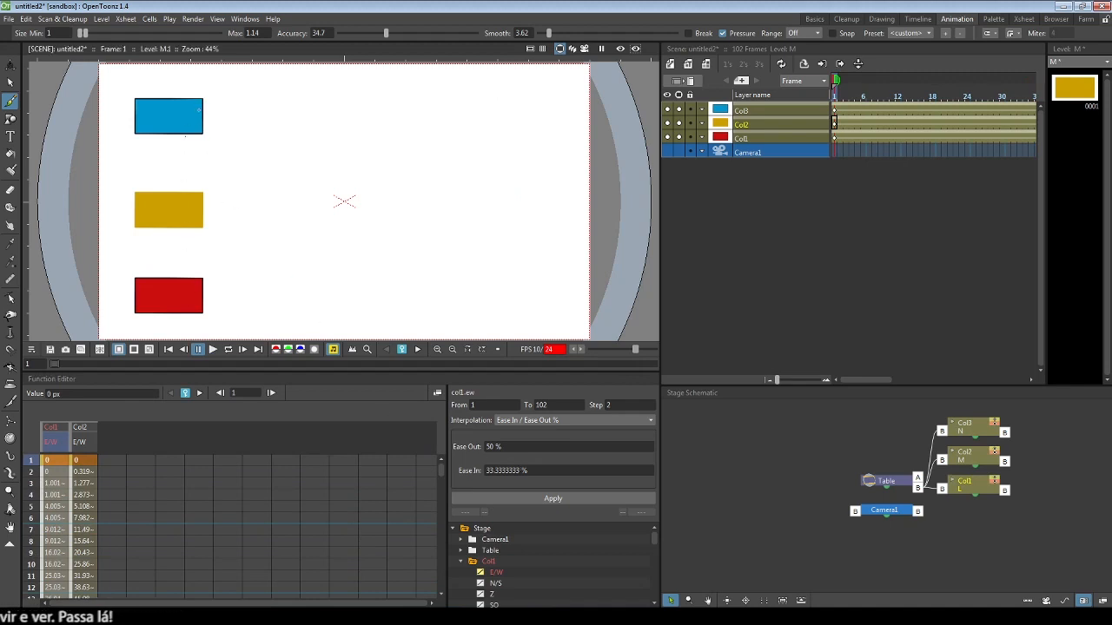
- Apply Exponential interpolation to Col1's E/W channel and play the animation
{"action": "left_click", "coordinate": [530, 420]}
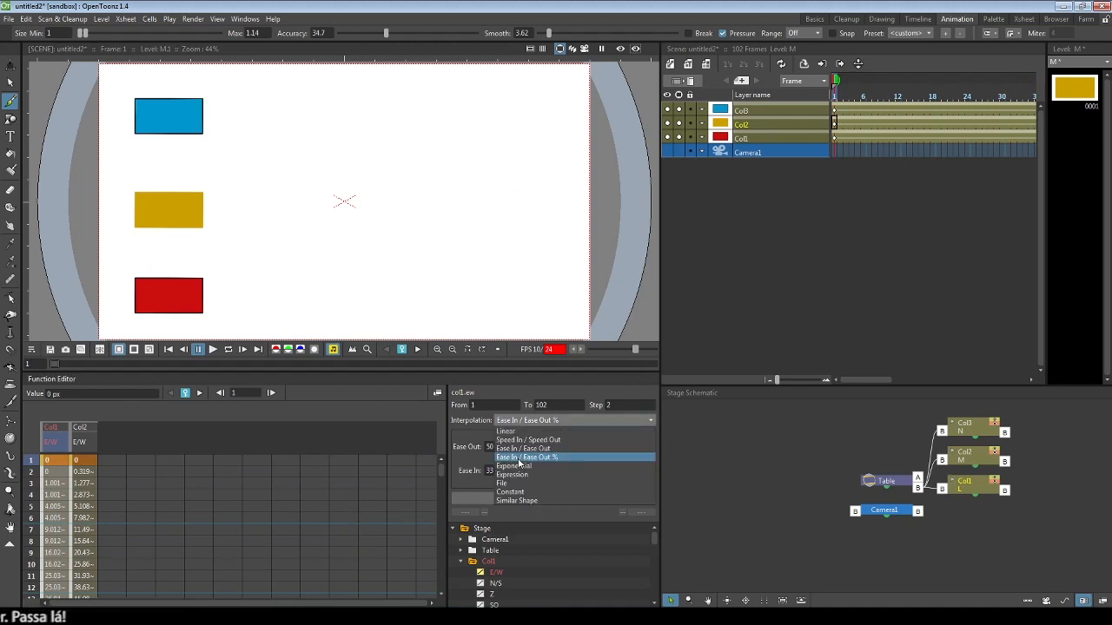
{"action": "left_click", "coordinate": [518, 467]}
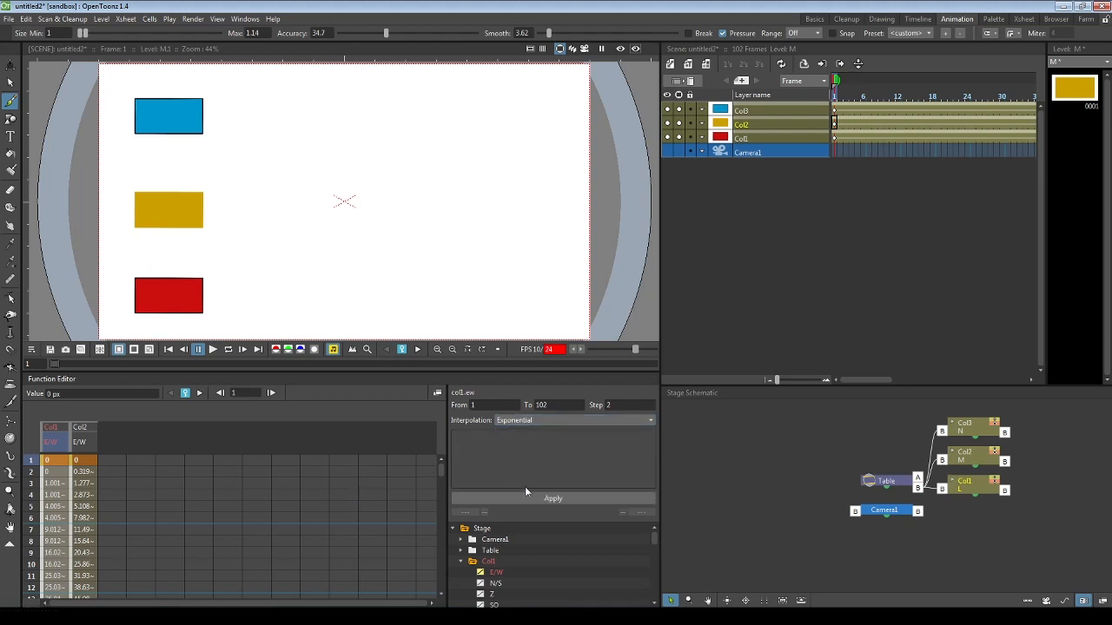
{"action": "left_click", "coordinate": [539, 497]}
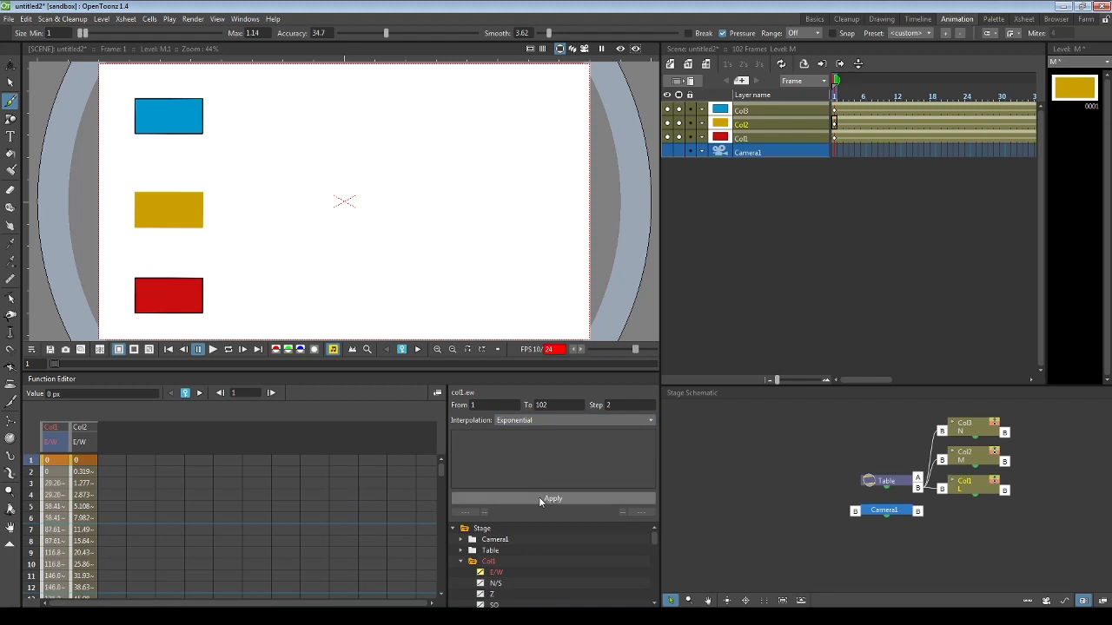
{"action": "key", "text": "p"}
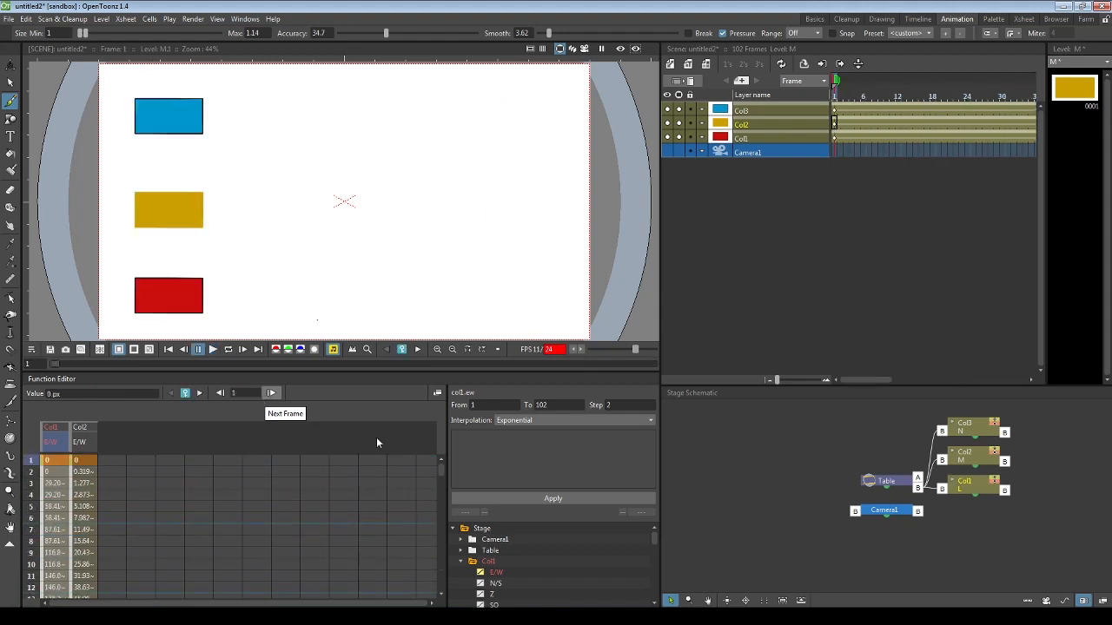
- Choose Expression interpolation for Col1's E/W channel and start editing the expression
{"action": "left_click", "coordinate": [540, 420]}
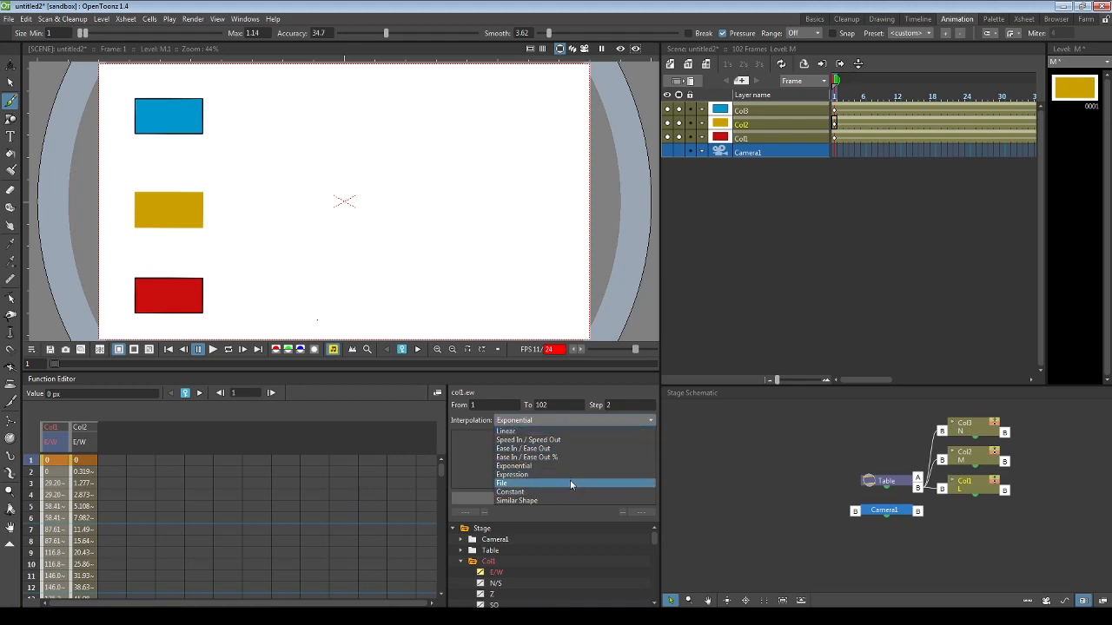
{"action": "left_click", "coordinate": [519, 476]}
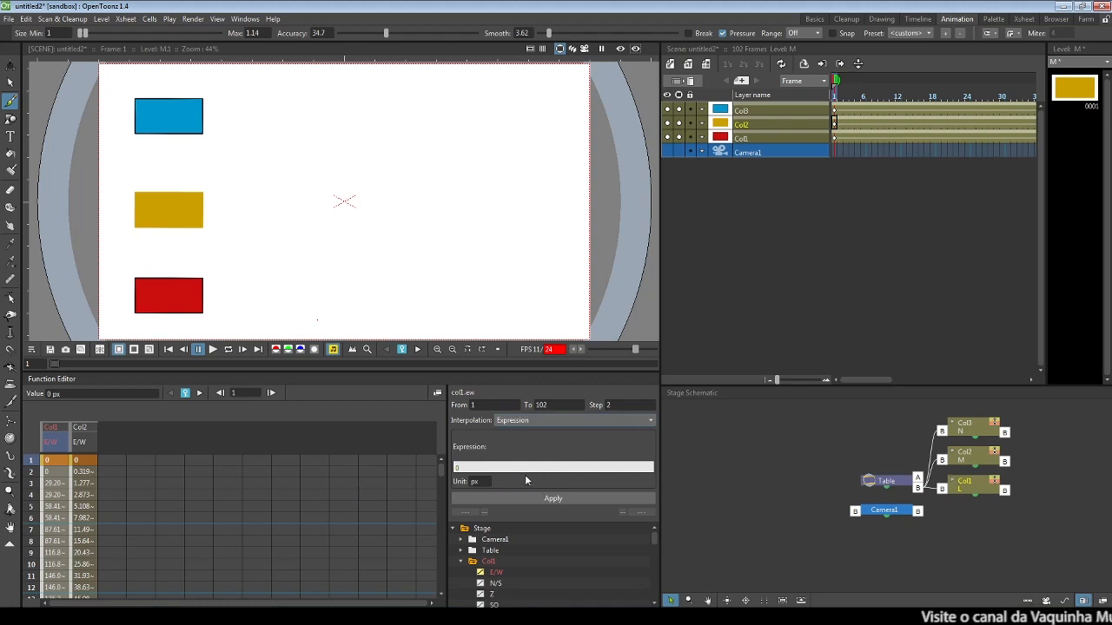
{"action": "left_click", "coordinate": [529, 467]}
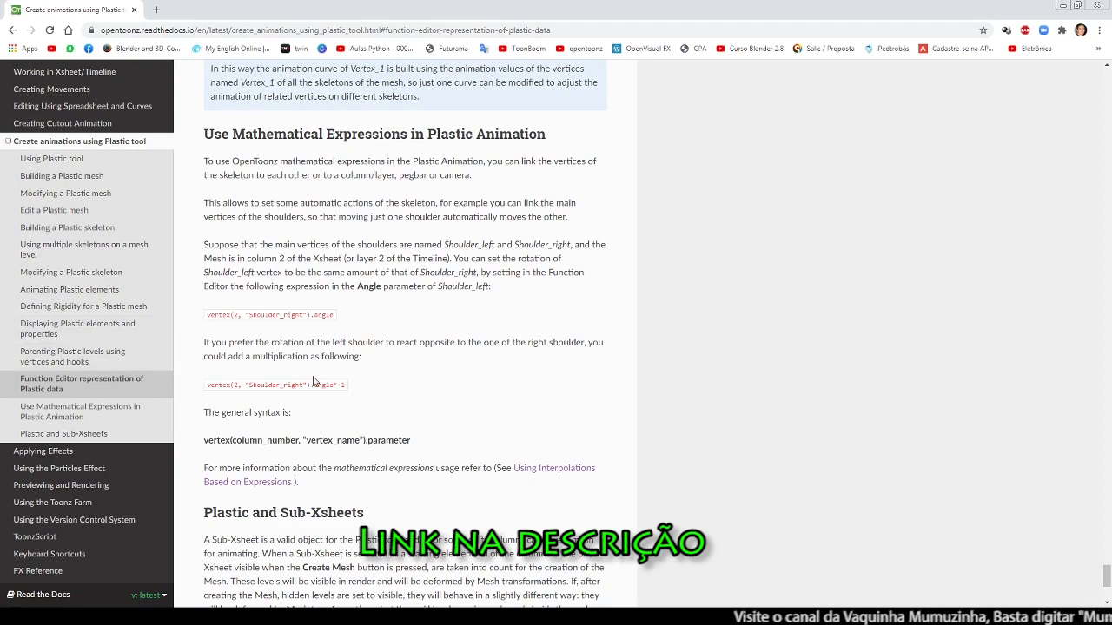
- Switch to the OpenToonz manual in the browser and examine the vertex expression syntax under Use Mathematical Expressions in Plastic Animation
{"action": "scroll", "coordinate": [330, 375], "scroll_direction": "up", "scroll_amount": 1}
{"action": "scroll", "coordinate": [329, 375], "scroll_direction": "up", "scroll_amount": 10}
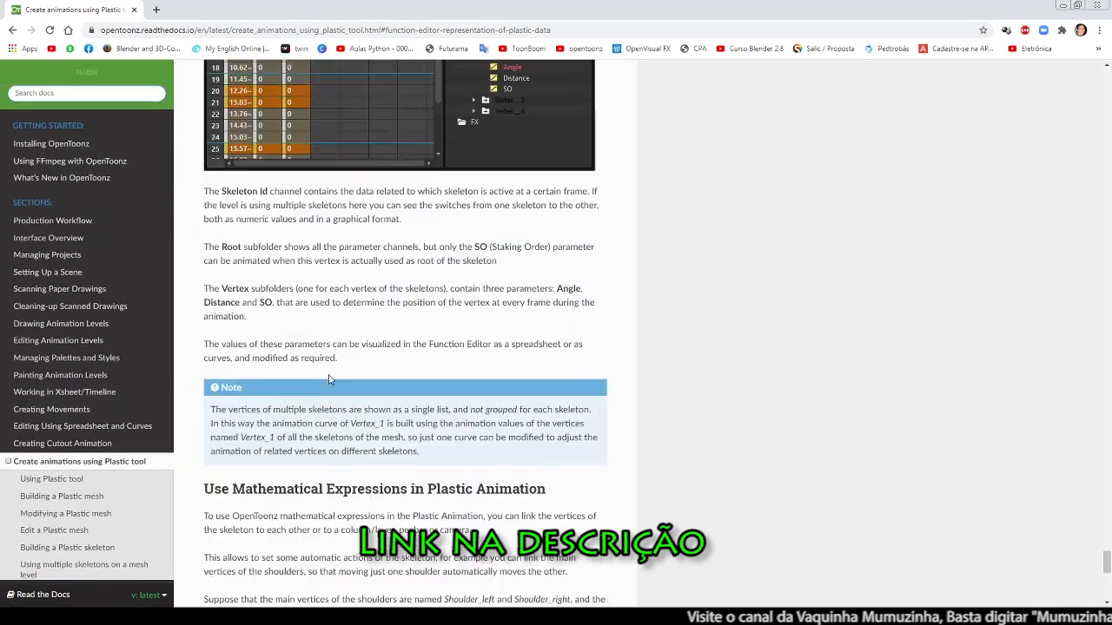
{"action": "scroll", "coordinate": [355, 316], "scroll_direction": "up", "scroll_amount": 5}
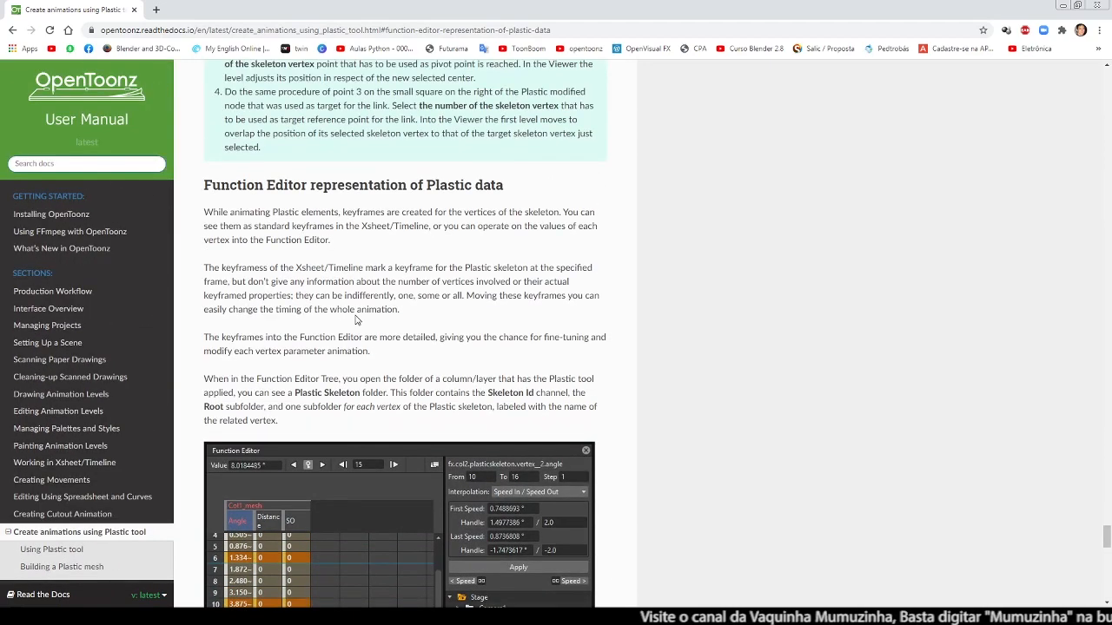
{"action": "scroll", "coordinate": [355, 318], "scroll_direction": "down", "scroll_amount": 5}
{"action": "scroll", "coordinate": [354, 314], "scroll_direction": "down", "scroll_amount": 9}
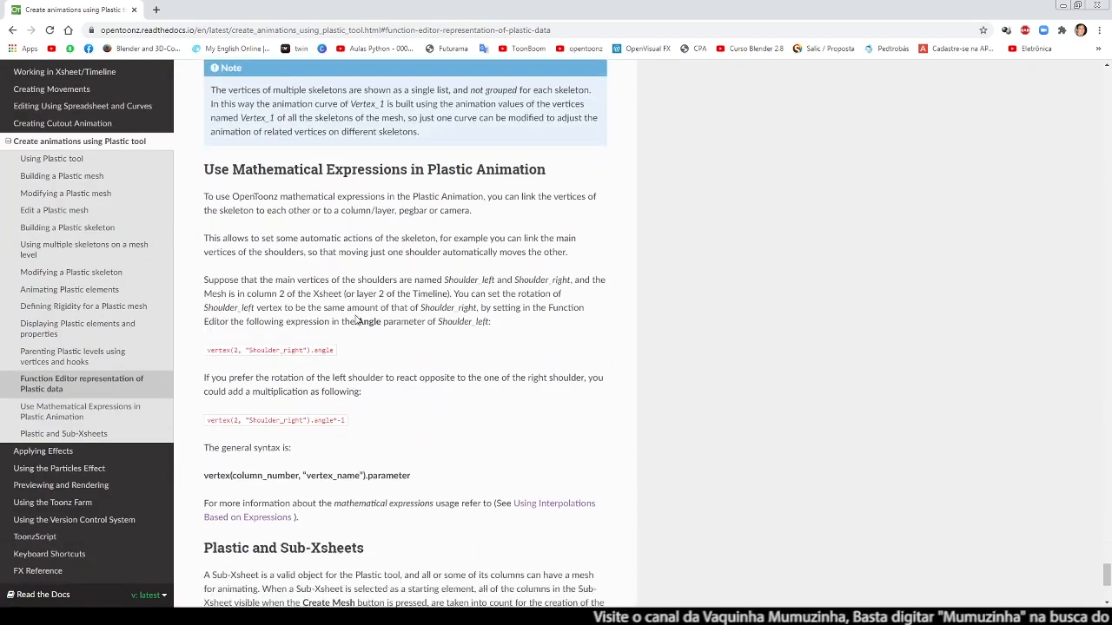
{"action": "double_click", "coordinate": [210, 327]}
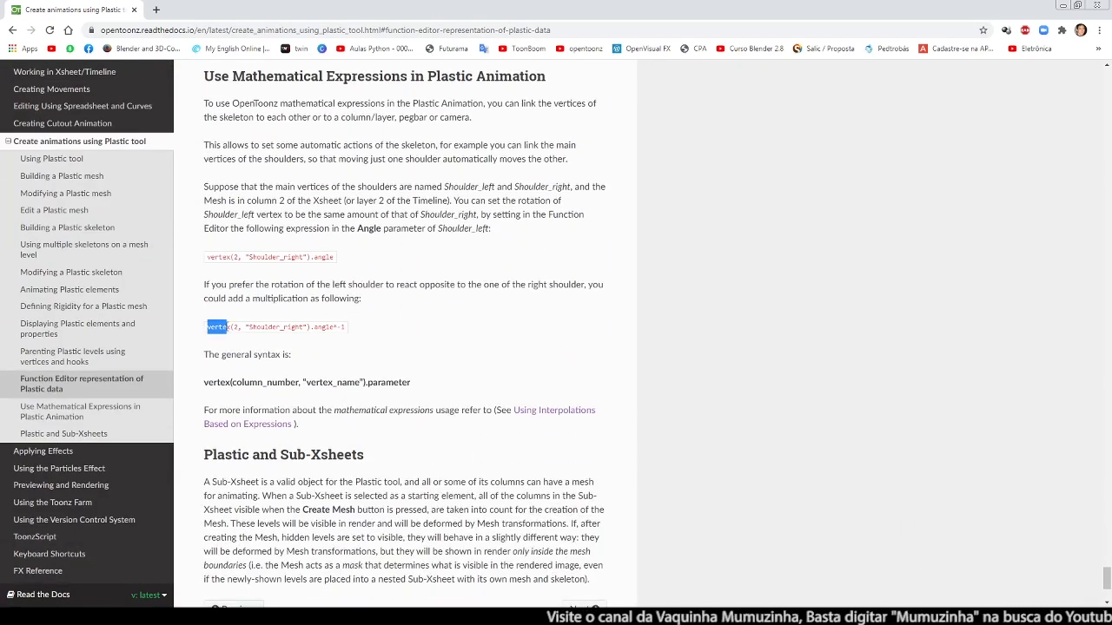
{"action": "double_click", "coordinate": [235, 327]}
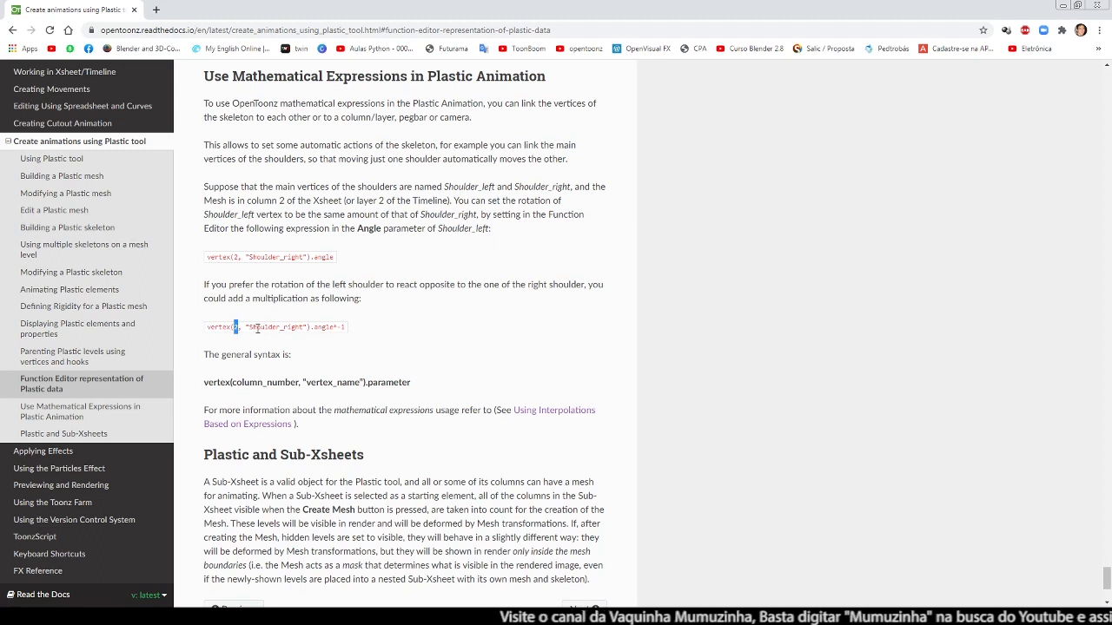
{"action": "left_click_drag", "start_coordinate": [252, 326], "coordinate": [337, 330]}
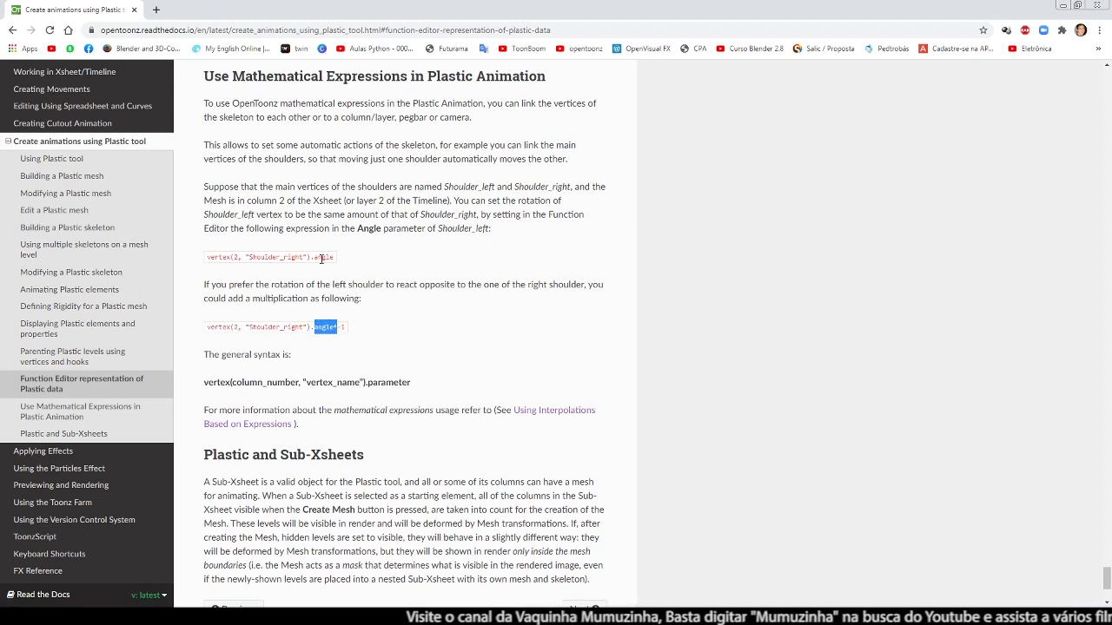
{"action": "left_click_drag", "start_coordinate": [428, 77], "coordinate": [546, 76]}
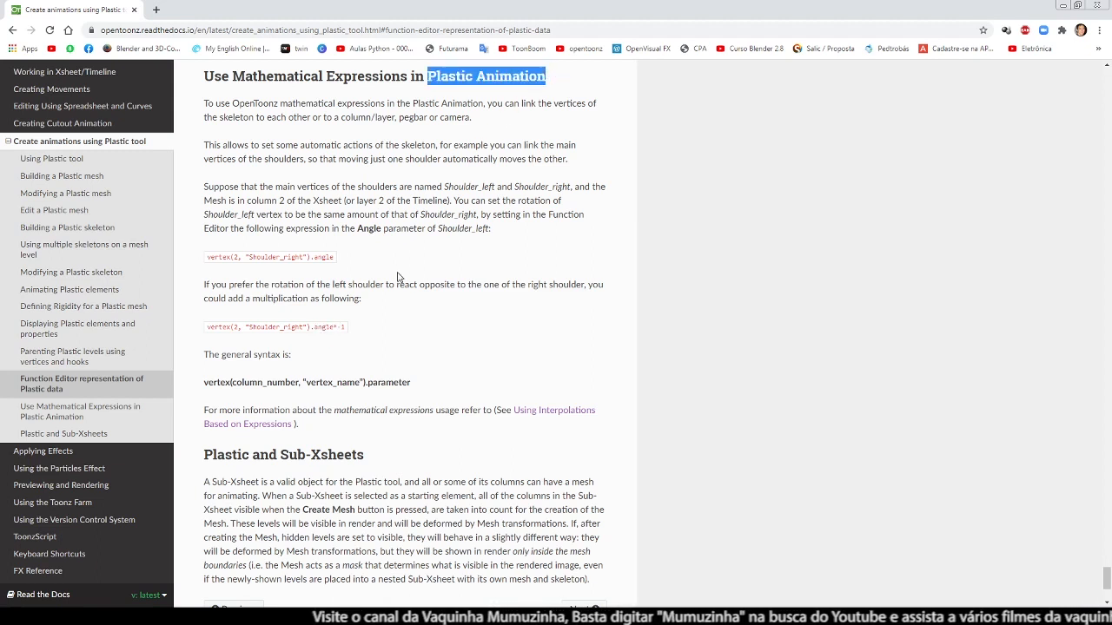
{"action": "left_click", "coordinate": [345, 357]}
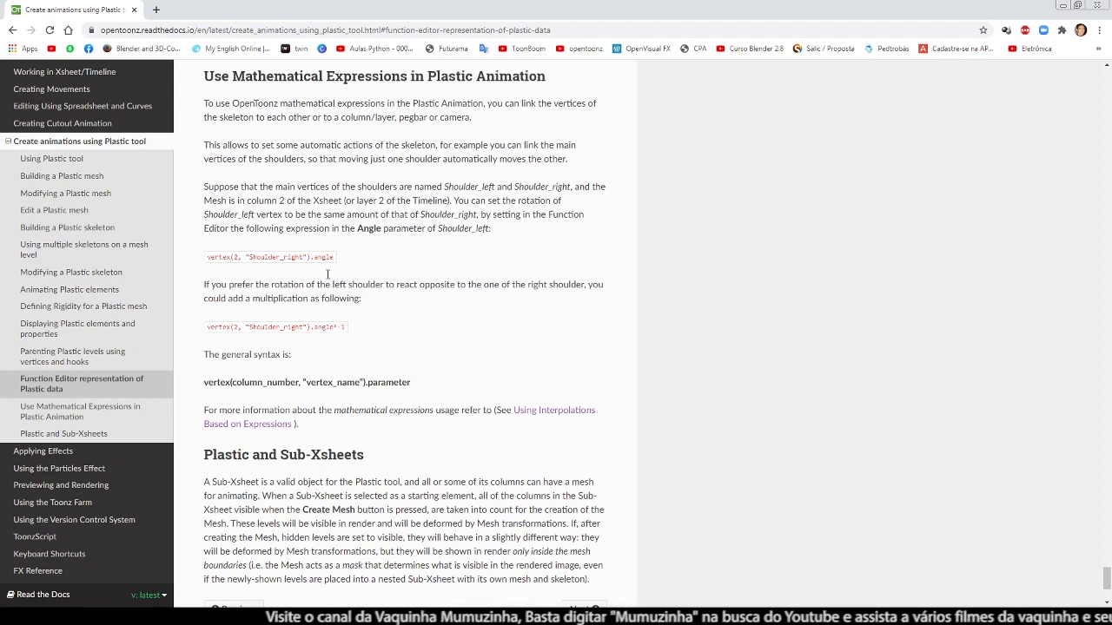
- Switch back to OpenToonz and open the recent scene Boy plastic expression, discarding the current scene's changes
{"action": "key", "text": "alt+Tab"}
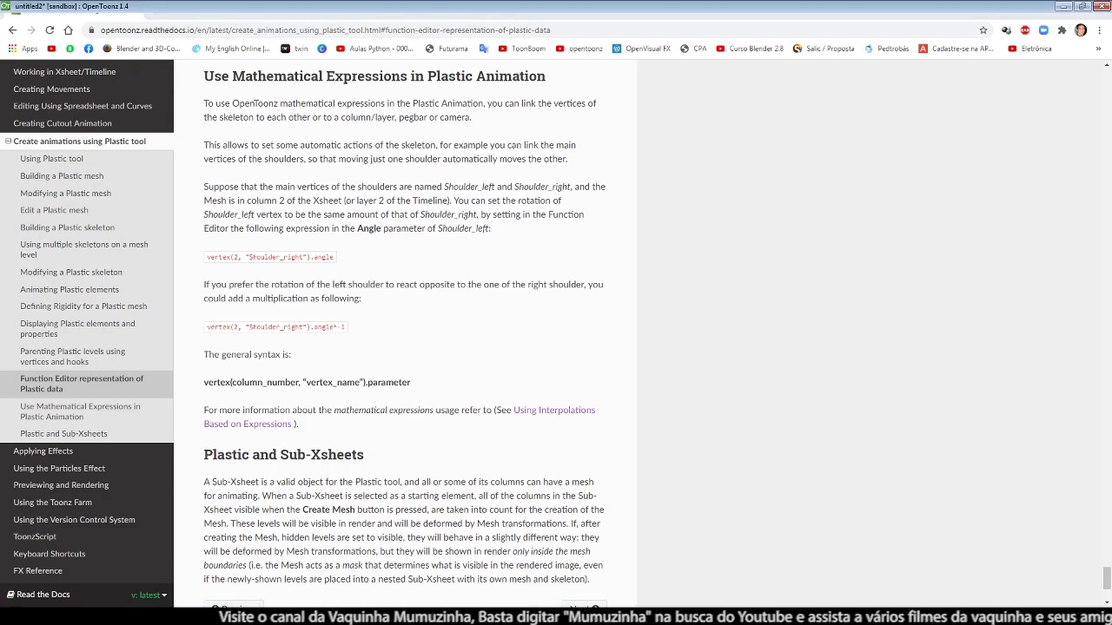
{"action": "left_click", "coordinate": [9, 19]}
{"action": "mouse_move", "coordinate": [53, 94]}
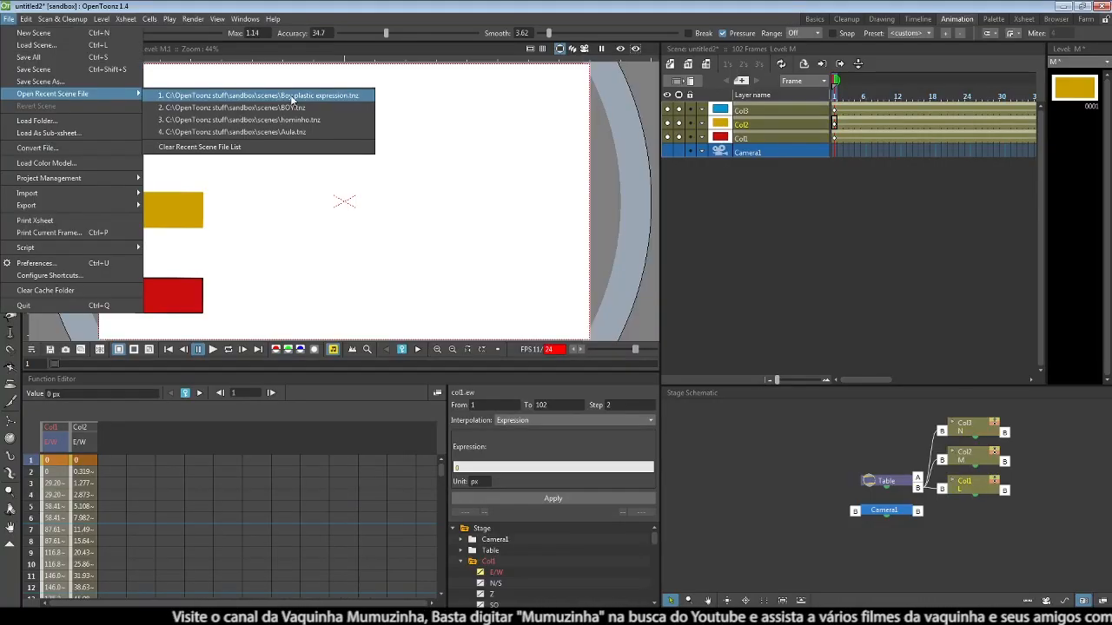
{"action": "left_click", "coordinate": [292, 97]}
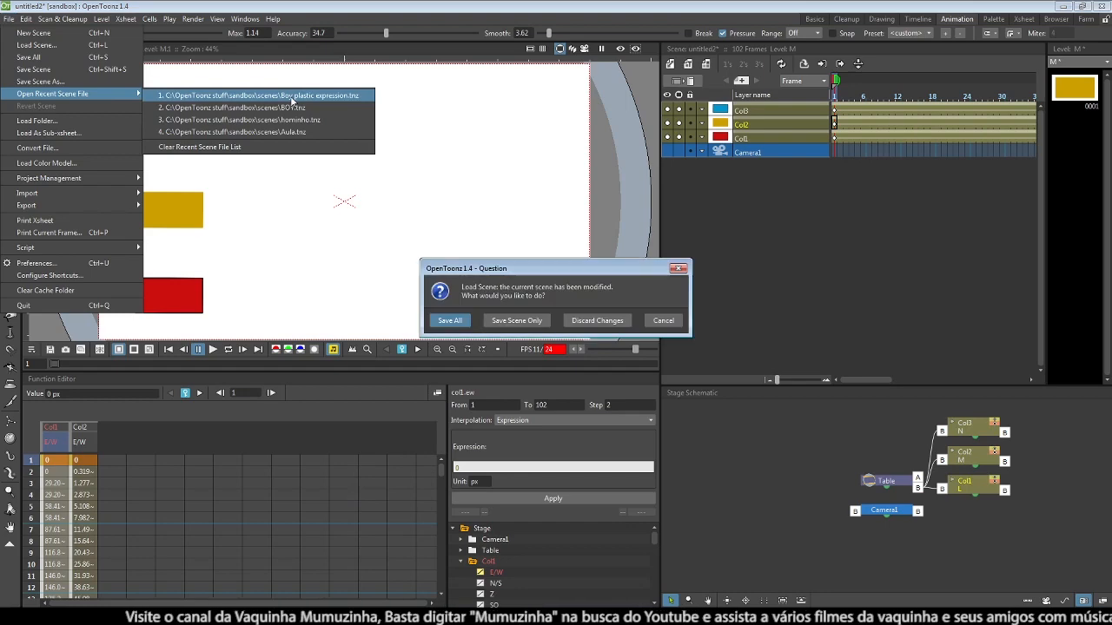
{"action": "left_click", "coordinate": [550, 322]}
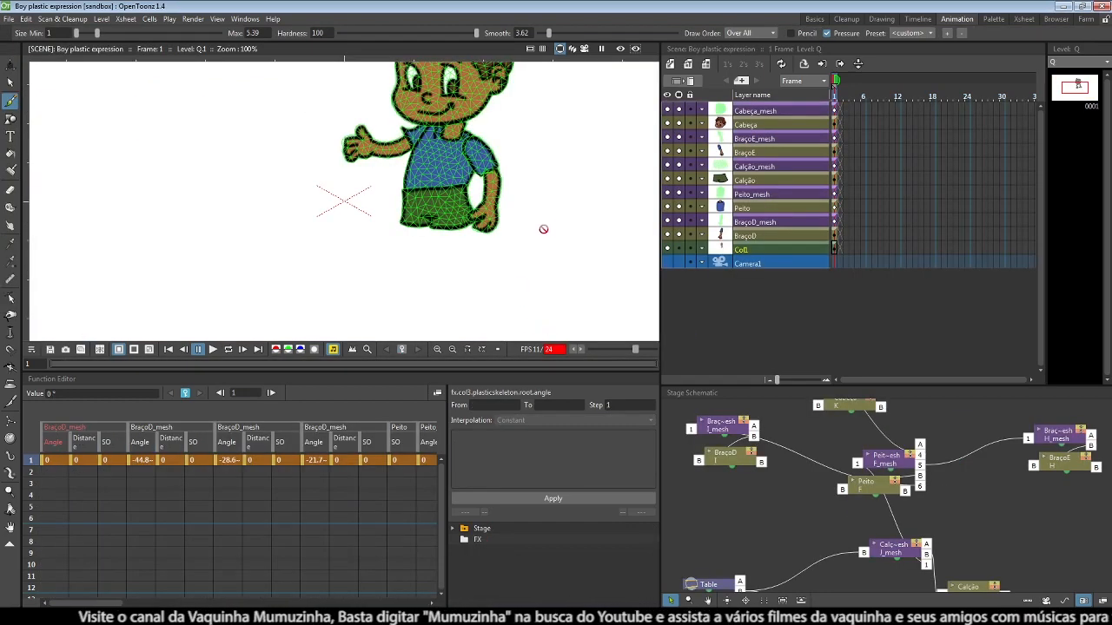
{"action": "left_click_drag", "start_coordinate": [519, 155], "coordinate": [454, 235]}
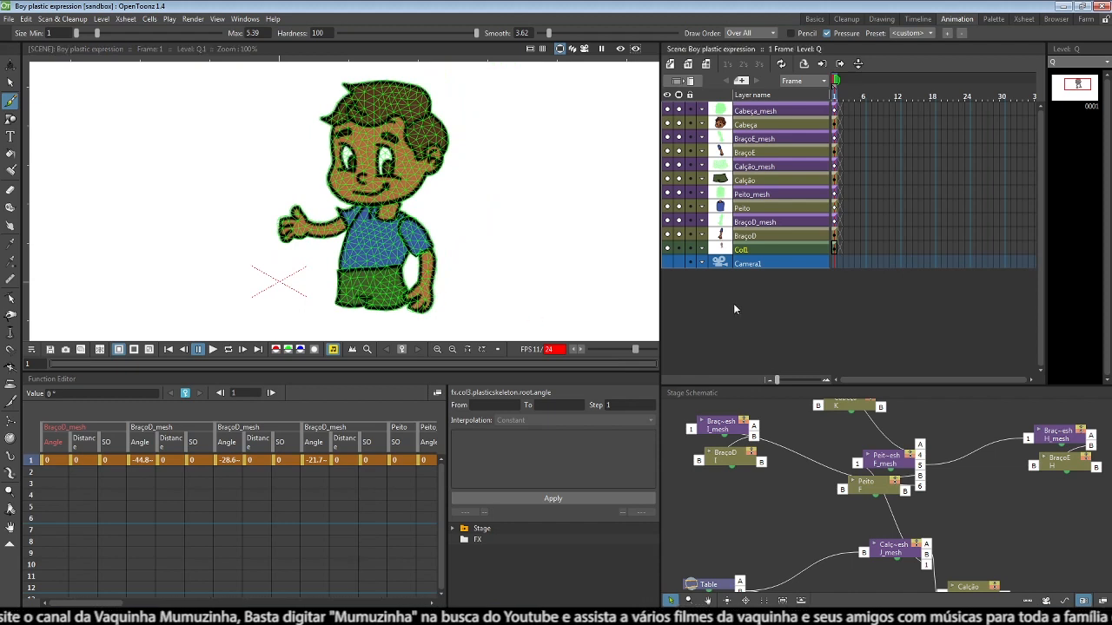
- Set the Plastic tool to Animate mode on Peito_mesh and rotate the upper chest vertex, Vertex 2, to about 12.9°
{"action": "left_click", "coordinate": [751, 195]}
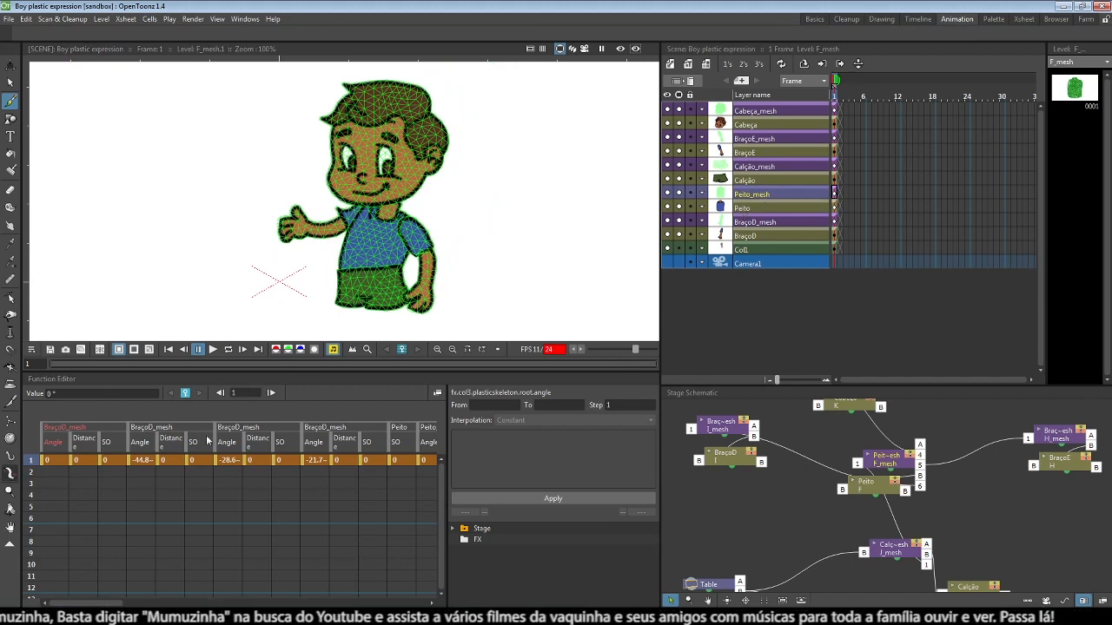
{"action": "left_click", "coordinate": [9, 474]}
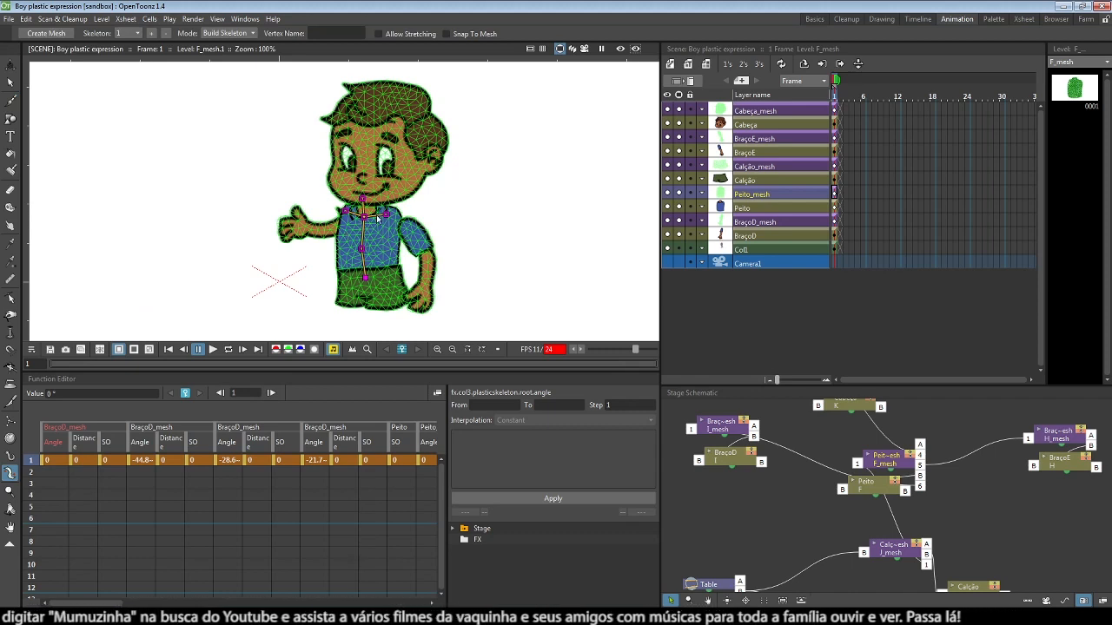
{"action": "left_click", "coordinate": [252, 33]}
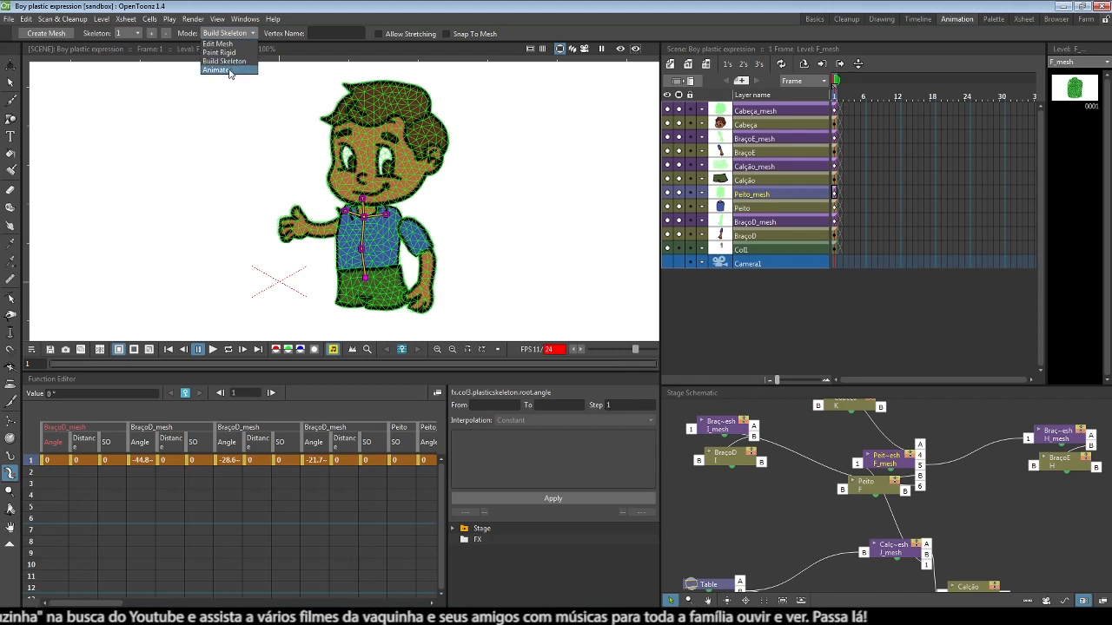
{"action": "left_click", "coordinate": [231, 69]}
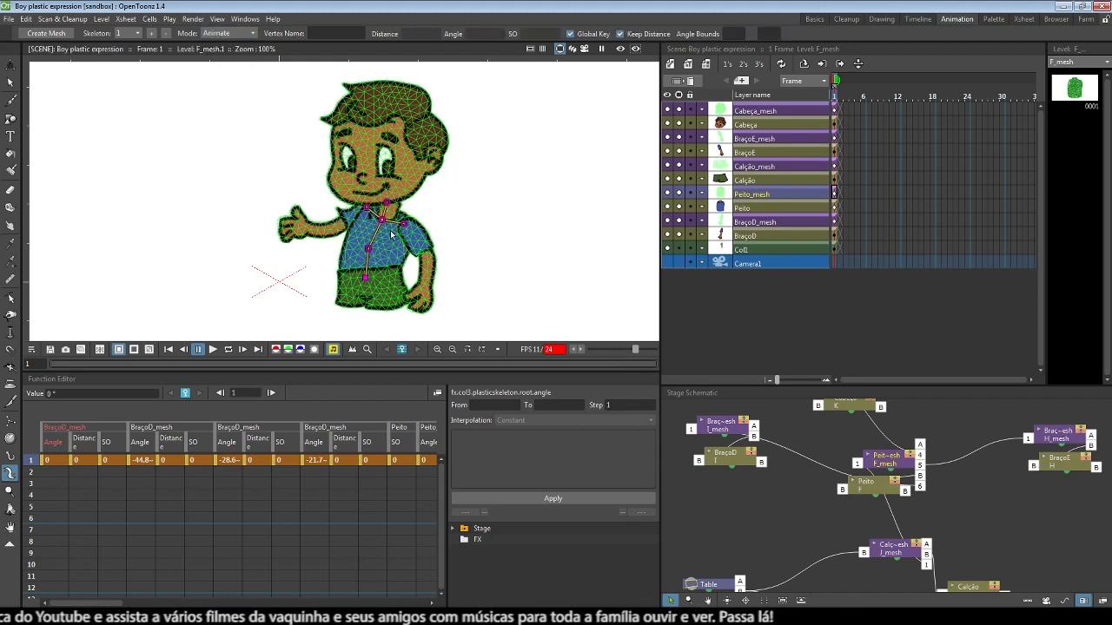
{"action": "mouse_move", "coordinate": [383, 222]}
{"action": "left_mouse_down"}
{"action": "mouse_move", "coordinate": [364, 222]}
{"action": "mouse_move", "coordinate": [396, 221]}
{"action": "mouse_move", "coordinate": [372, 221]}
{"action": "left_mouse_up"}
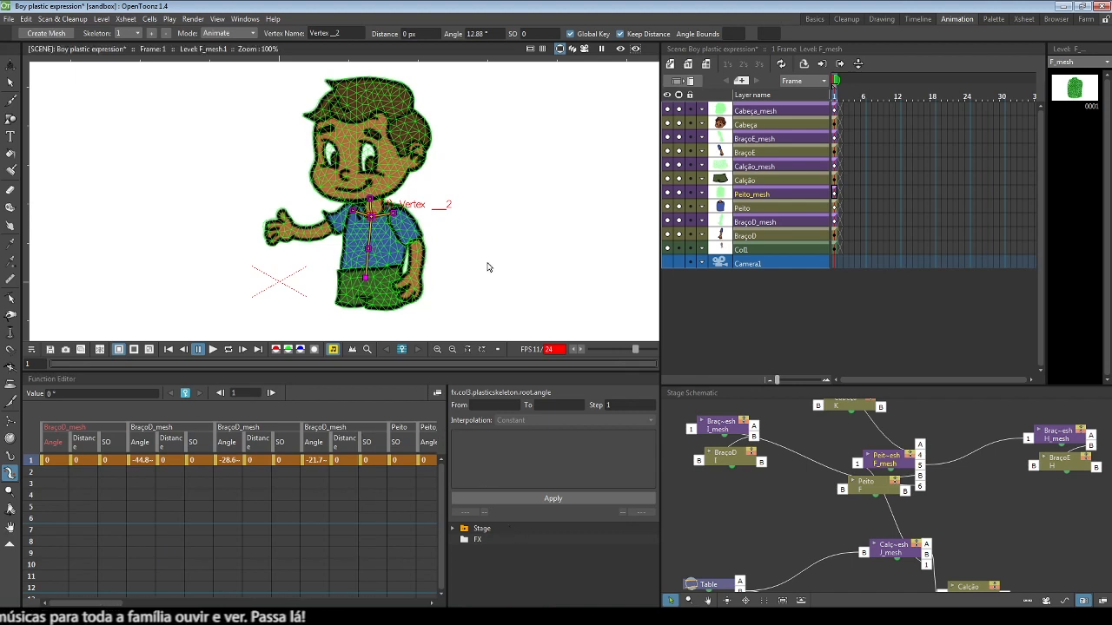
- Rename Peito_mesh's shoulder vertex, number 5, as OmbroE
{"action": "left_click", "coordinate": [394, 215]}
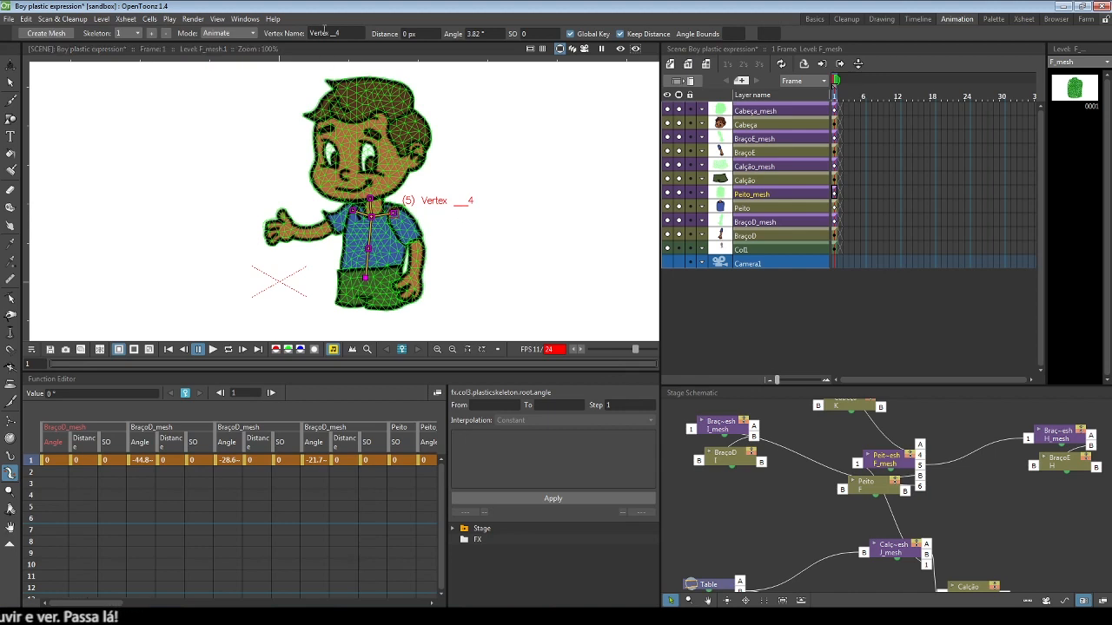
{"action": "left_click_drag", "start_coordinate": [342, 32], "coordinate": [295, 32]}
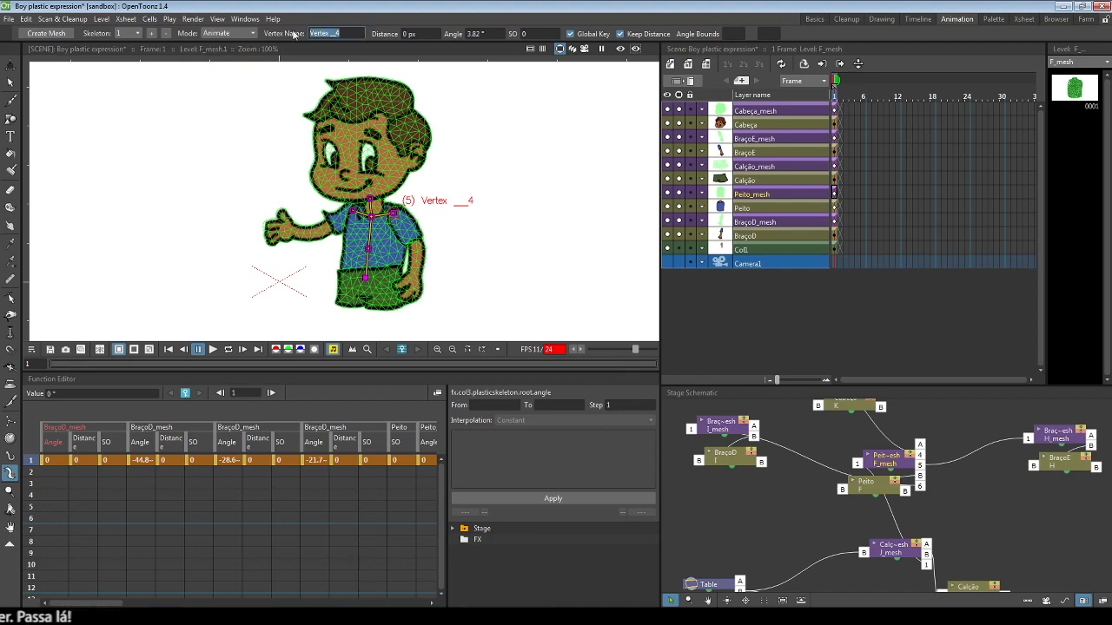
{"action": "type", "text": "OmbroE"}
{"action": "key", "text": "Return"}
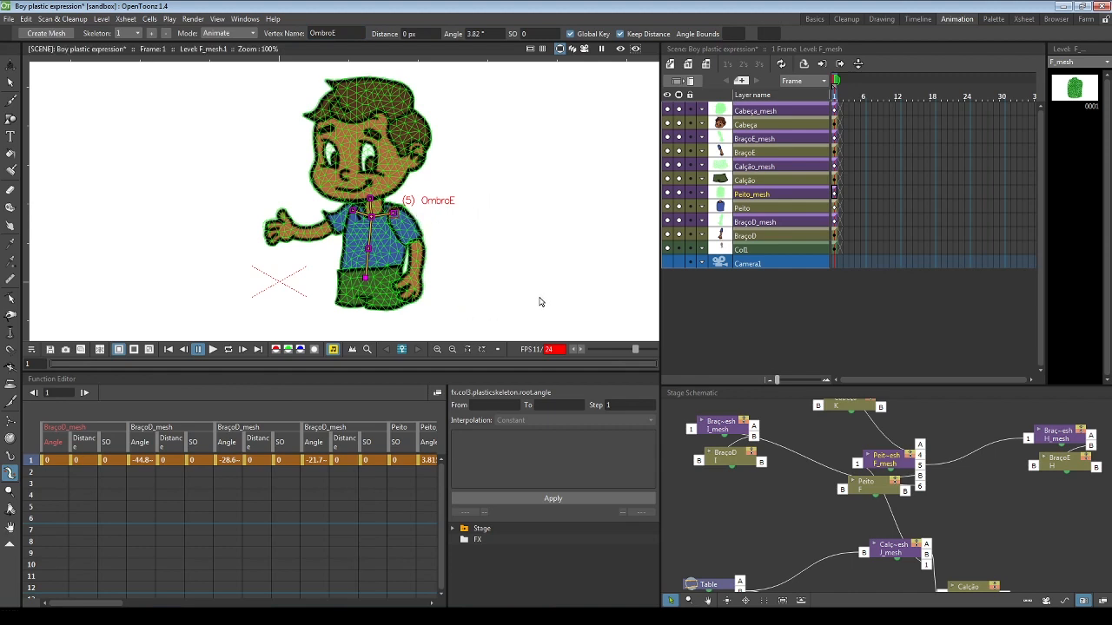
- Inspect the root and elbow vertices of the BraçoE_mesh skeleton, leaving the elbow vertex selected
{"action": "left_click", "coordinate": [754, 139]}
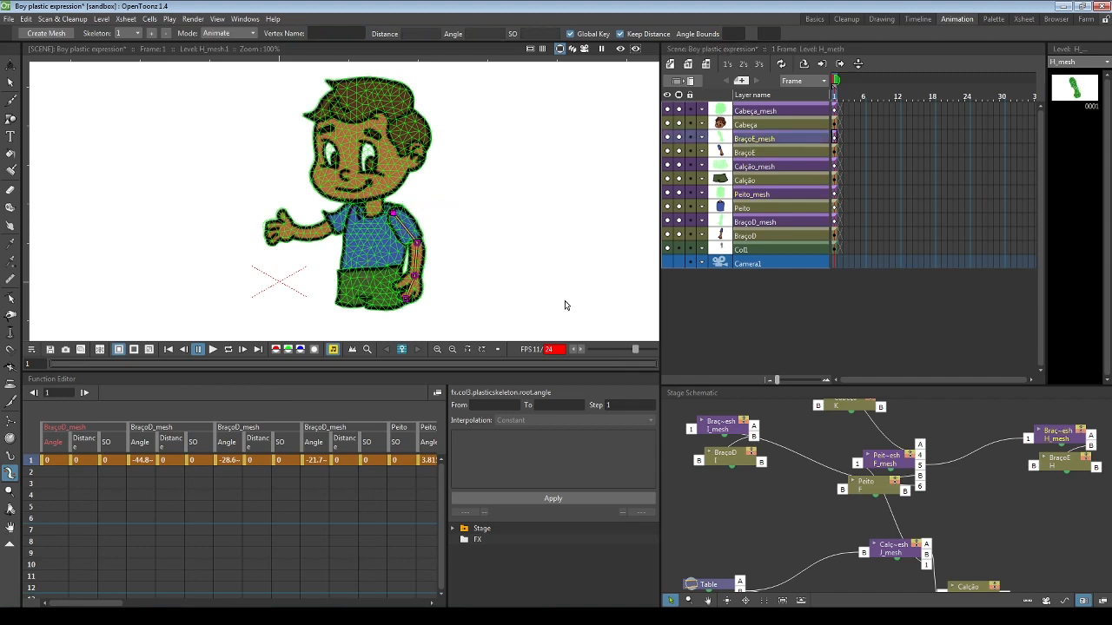
{"action": "left_click", "coordinate": [418, 244]}
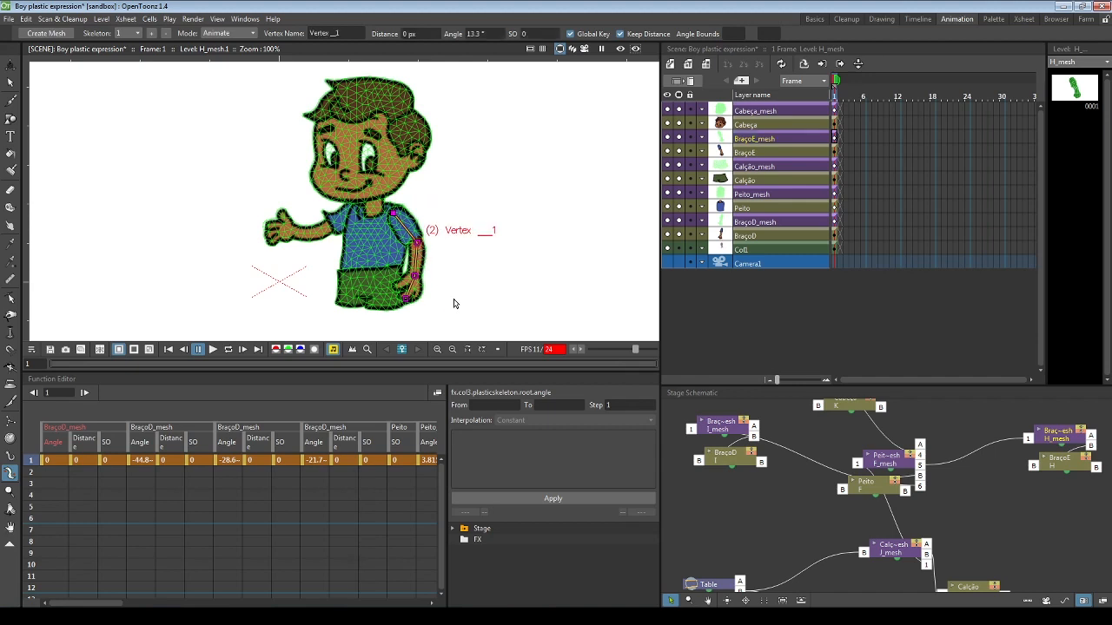
{"action": "left_click", "coordinate": [393, 213]}
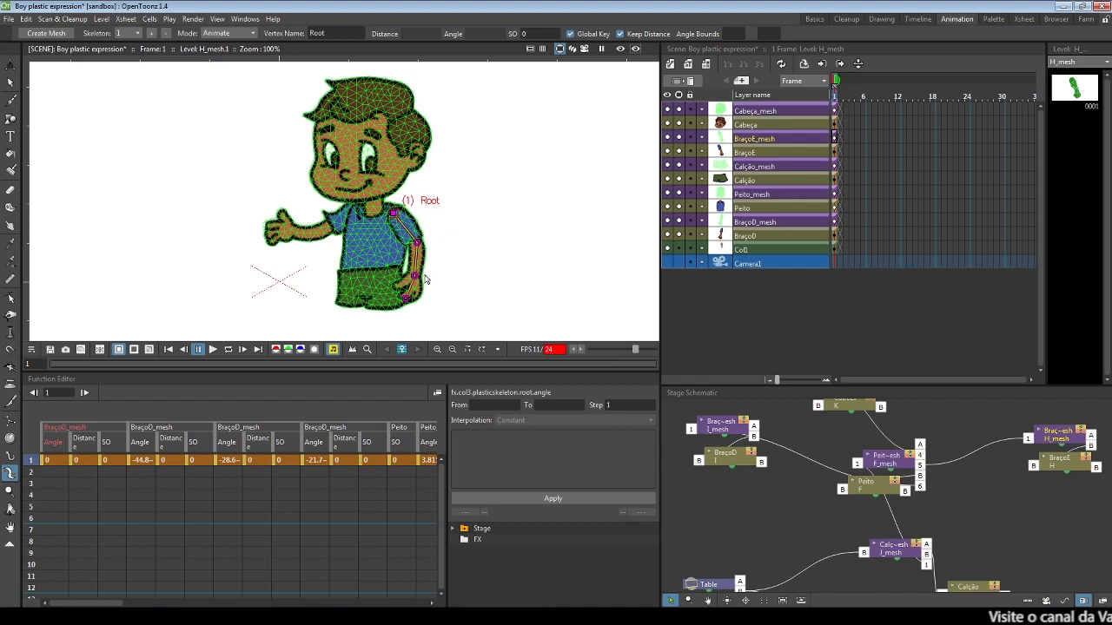
{"action": "left_click", "coordinate": [417, 245]}
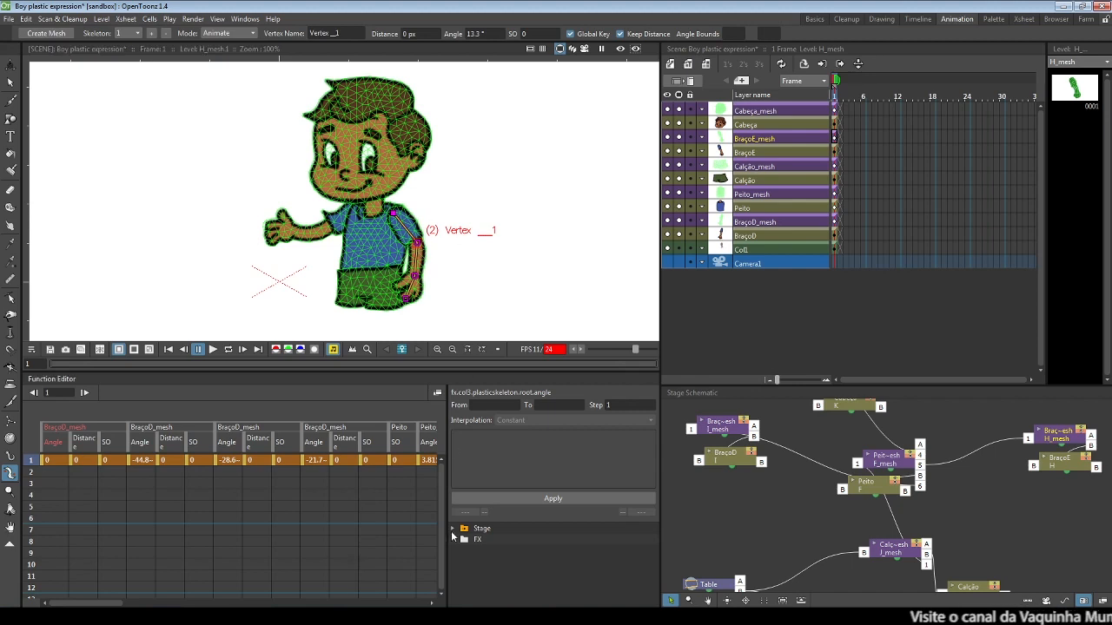
- Expand the Stage tree in the Function Editor and collapse all its subfolders from Camera1 through Col11 (Cabeça_mesh)
{"action": "left_click", "coordinate": [454, 529]}
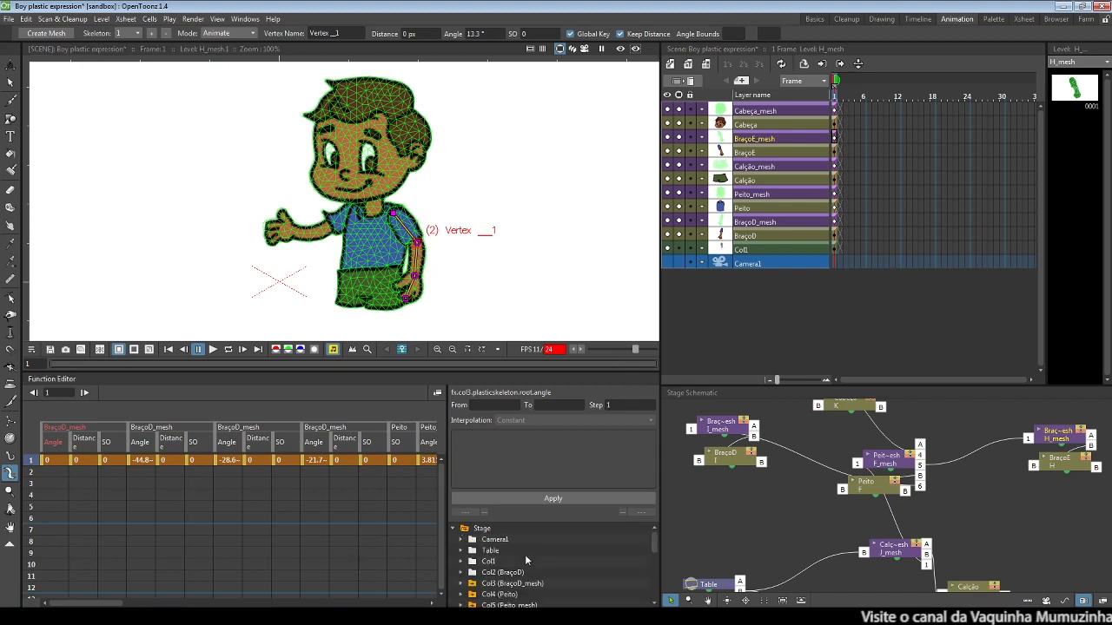
{"action": "left_click", "coordinate": [460, 540]}
{"action": "left_click", "coordinate": [461, 539]}
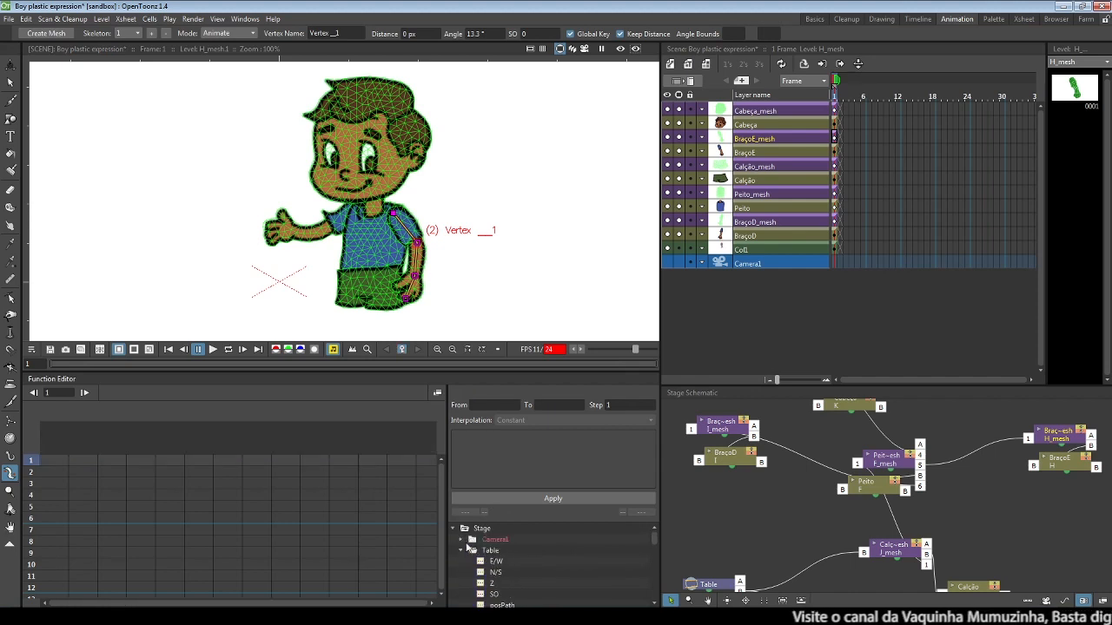
{"action": "left_click", "coordinate": [463, 562]}
{"action": "left_click", "coordinate": [461, 562]}
{"action": "left_click", "coordinate": [461, 572]}
{"action": "left_click", "coordinate": [461, 573]}
{"action": "left_click", "coordinate": [461, 583]}
{"action": "scroll", "coordinate": [466, 575], "scroll_direction": "down", "scroll_amount": 2}
{"action": "scroll", "coordinate": [464, 569], "scroll_direction": "up", "scroll_amount": 1}
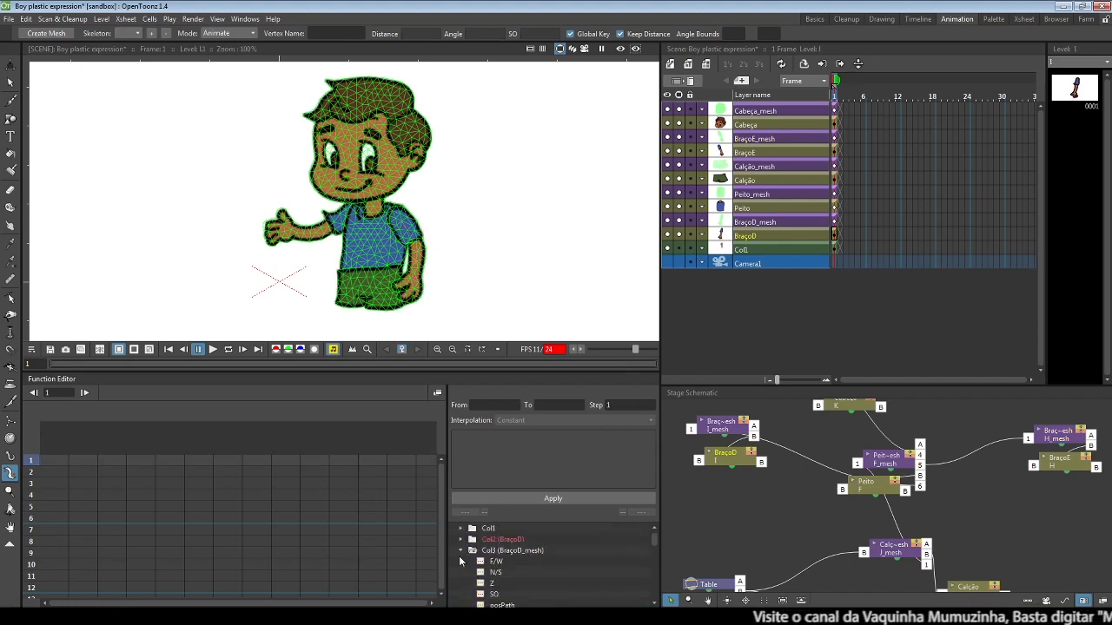
{"action": "left_click", "coordinate": [460, 551]}
{"action": "left_click", "coordinate": [462, 562]}
{"action": "left_click", "coordinate": [462, 562]}
{"action": "scroll", "coordinate": [465, 573], "scroll_direction": "down", "scroll_amount": 1}
{"action": "scroll", "coordinate": [468, 575], "scroll_direction": "up", "scroll_amount": 1}
{"action": "left_click", "coordinate": [461, 573]}
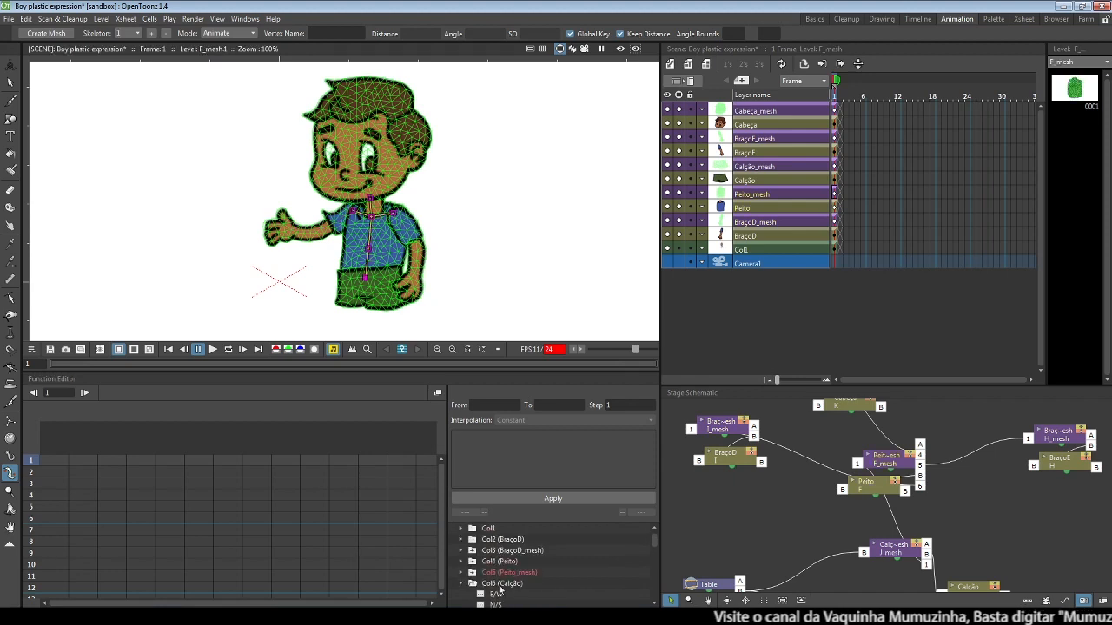
{"action": "scroll", "coordinate": [493, 589], "scroll_direction": "down", "scroll_amount": 1}
{"action": "left_click", "coordinate": [461, 553]}
{"action": "left_click", "coordinate": [461, 563]}
{"action": "left_click", "coordinate": [461, 573]}
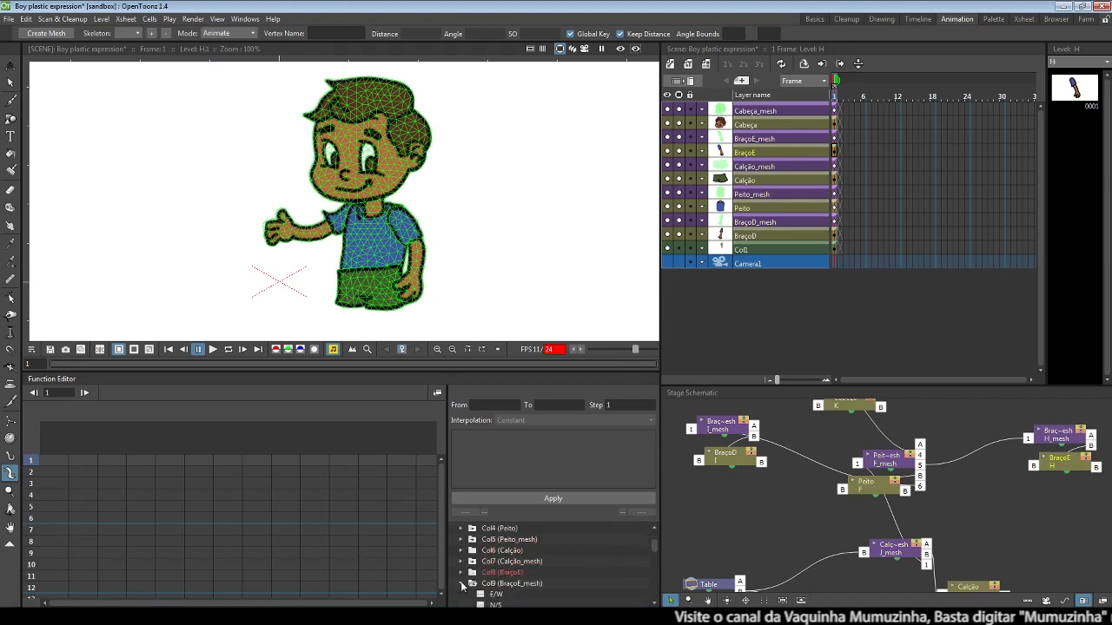
{"action": "left_click", "coordinate": [461, 585]}
{"action": "left_click", "coordinate": [461, 594]}
{"action": "scroll", "coordinate": [515, 583], "scroll_direction": "down", "scroll_amount": 2}
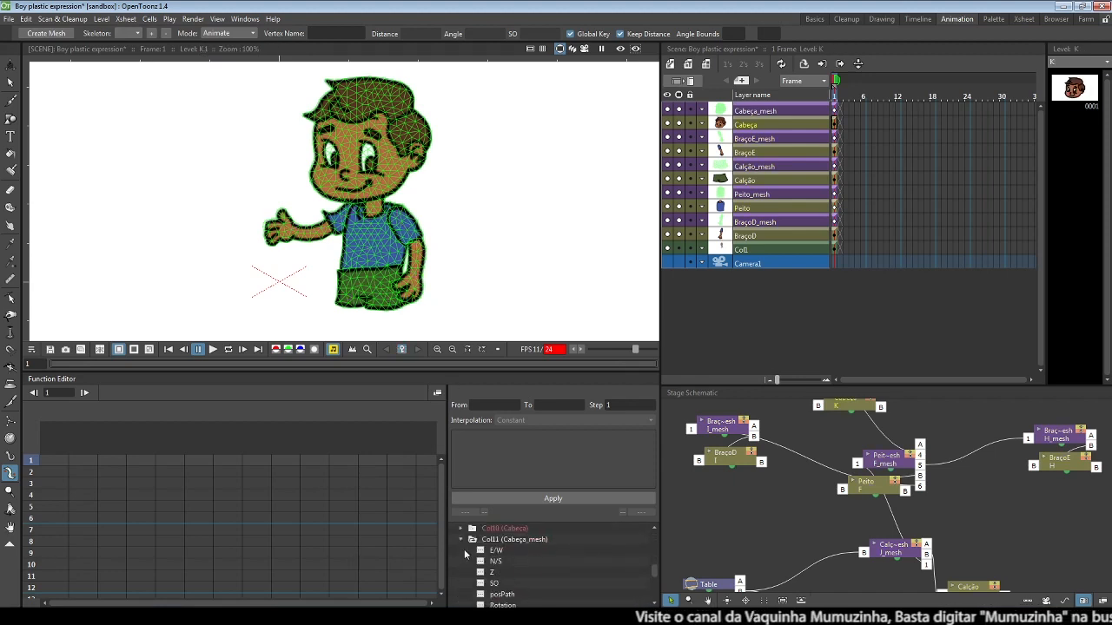
{"action": "left_click", "coordinate": [461, 539]}
{"action": "scroll", "coordinate": [486, 573], "scroll_direction": "up", "scroll_amount": 5}
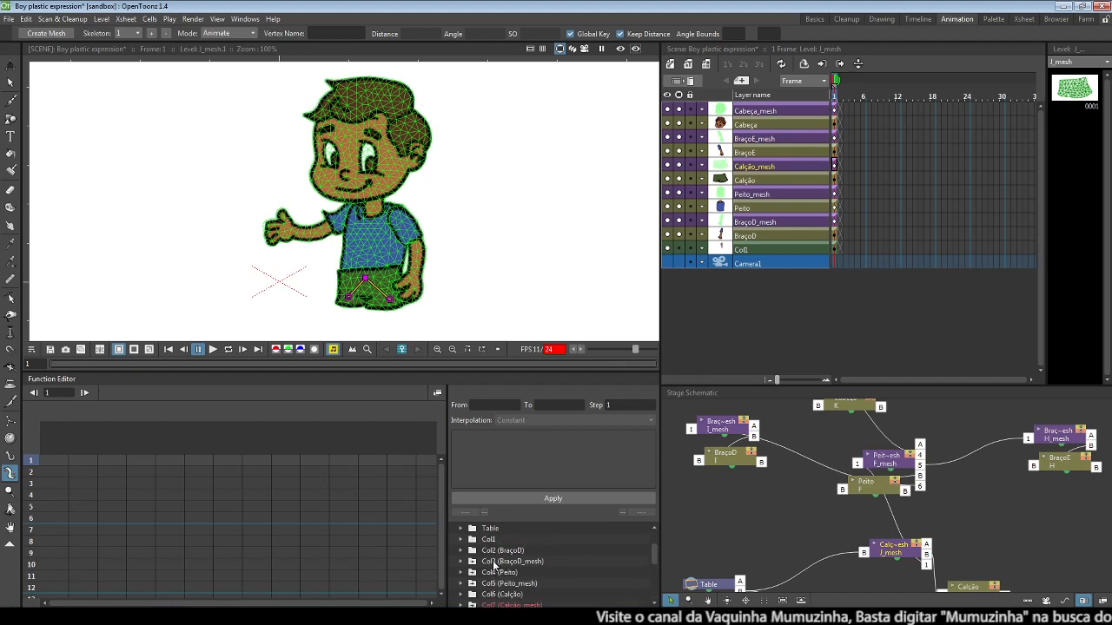
- Expand Col9 (BraçoE_mesh) and its Plastic Skeleton folder in the Function Editor tree
{"action": "scroll", "coordinate": [493, 564], "scroll_direction": "down", "scroll_amount": 2}
{"action": "left_click", "coordinate": [507, 550]}
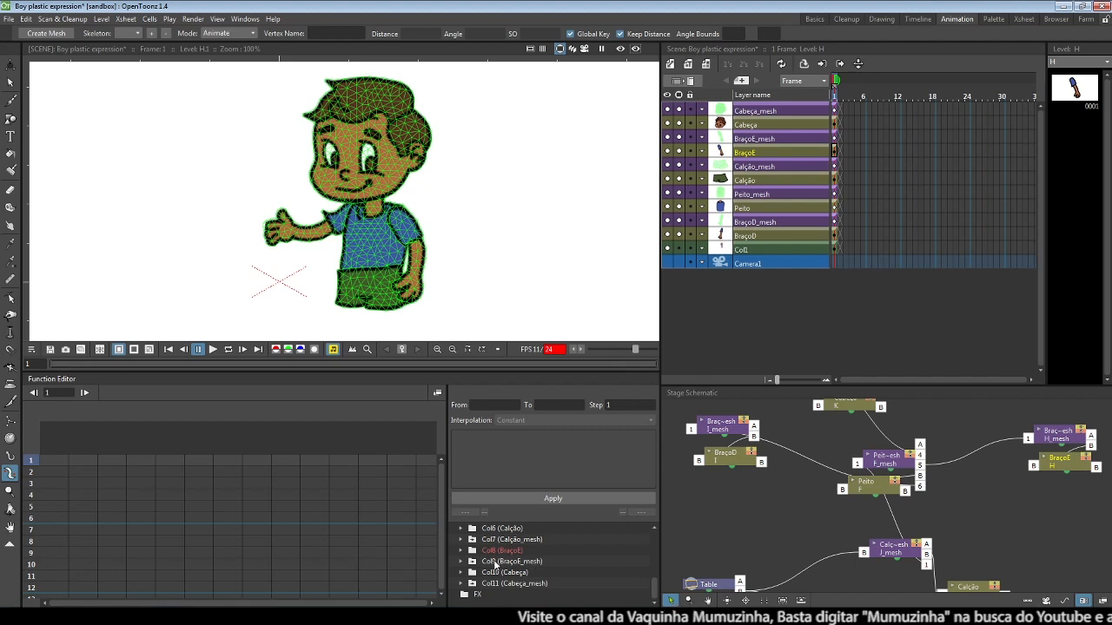
{"action": "double_click", "coordinate": [499, 562]}
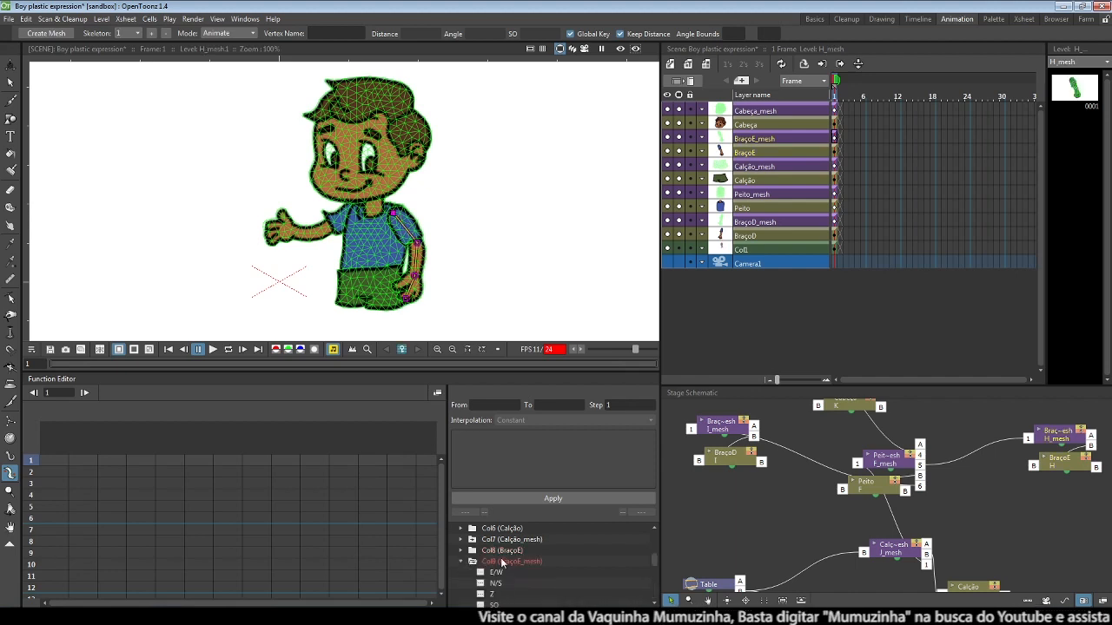
{"action": "scroll", "coordinate": [502, 573], "scroll_direction": "down", "scroll_amount": 3}
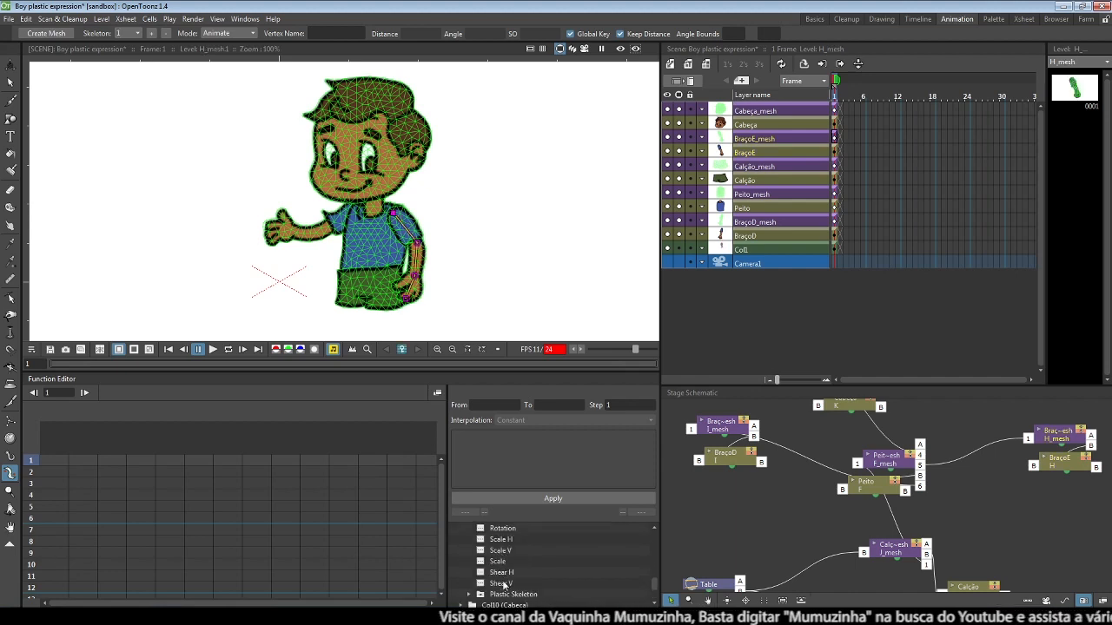
{"action": "scroll", "coordinate": [504, 585], "scroll_direction": "down", "scroll_amount": 1}
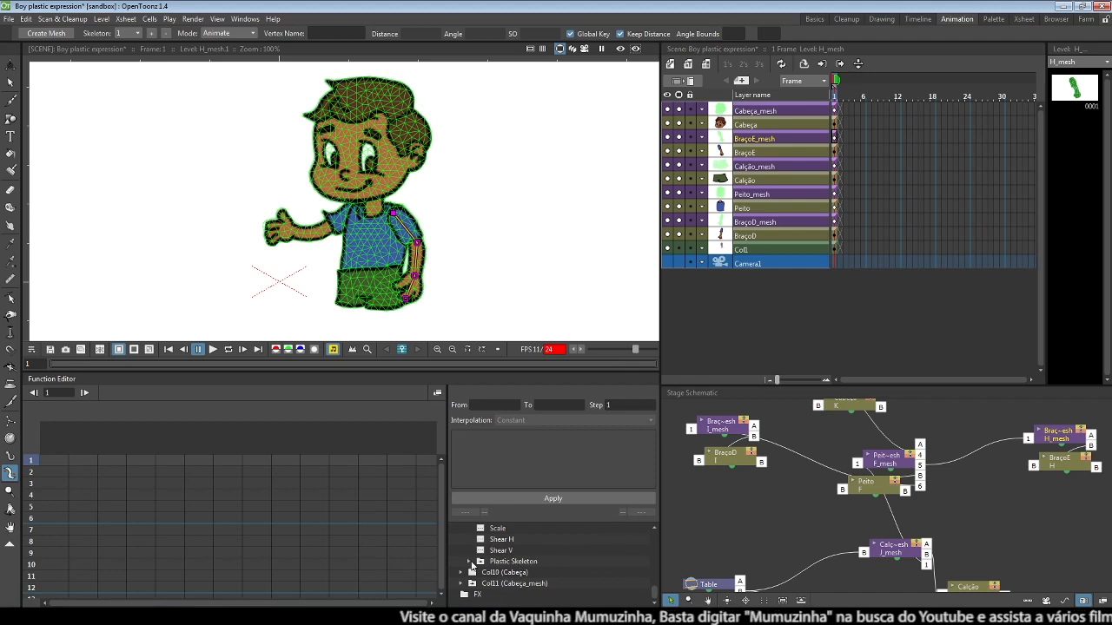
{"action": "left_click", "coordinate": [471, 562]}
{"action": "scroll", "coordinate": [527, 568], "scroll_direction": "down", "scroll_amount": 1}
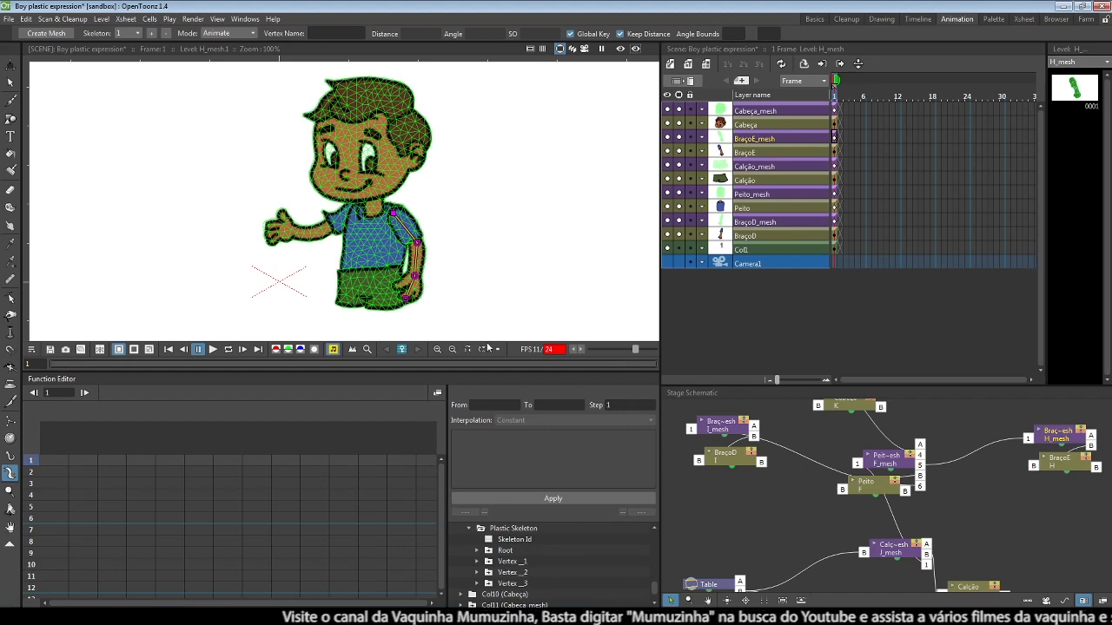
- Show only the Angle channel of BraçoE_mesh's Vertex 1 and set its interpolation to Expression
{"action": "left_click", "coordinate": [509, 562]}
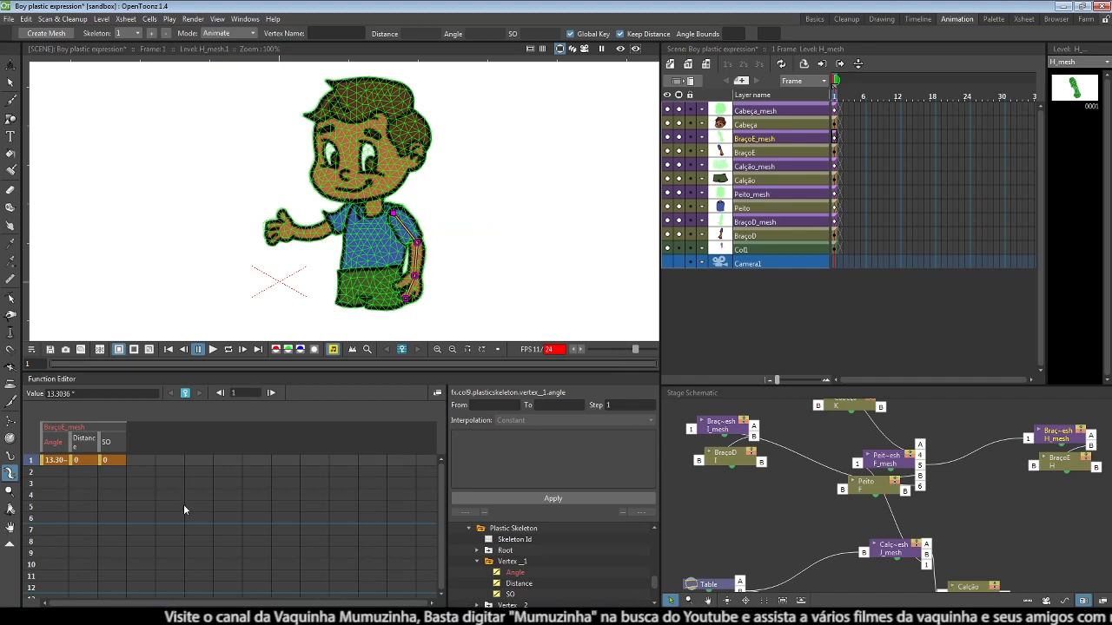
{"action": "left_click", "coordinate": [495, 572]}
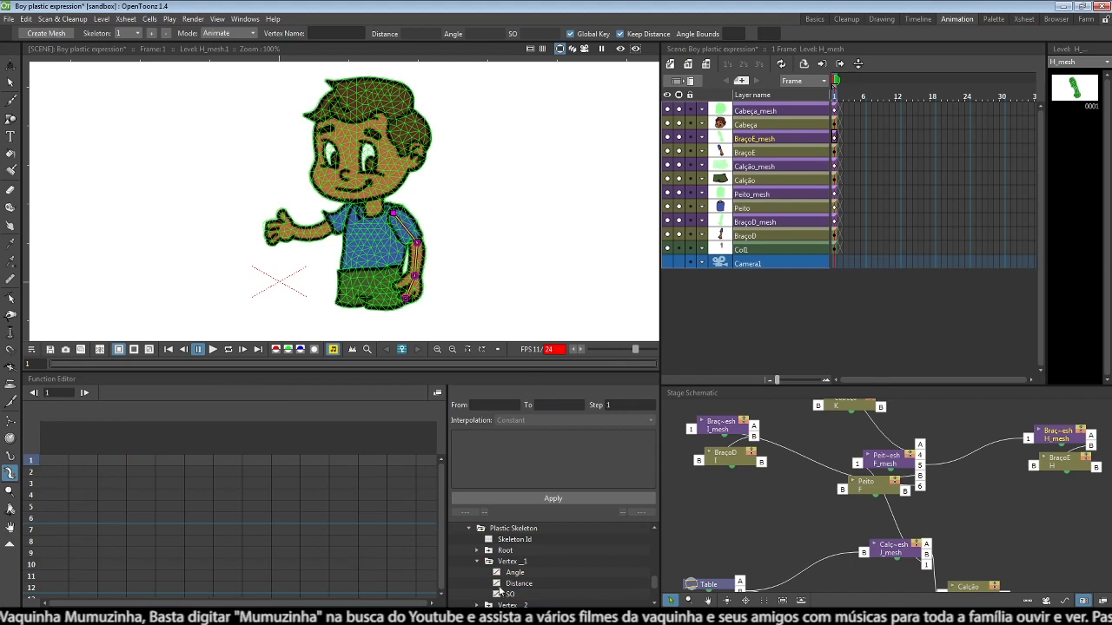
{"action": "left_click", "coordinate": [511, 574]}
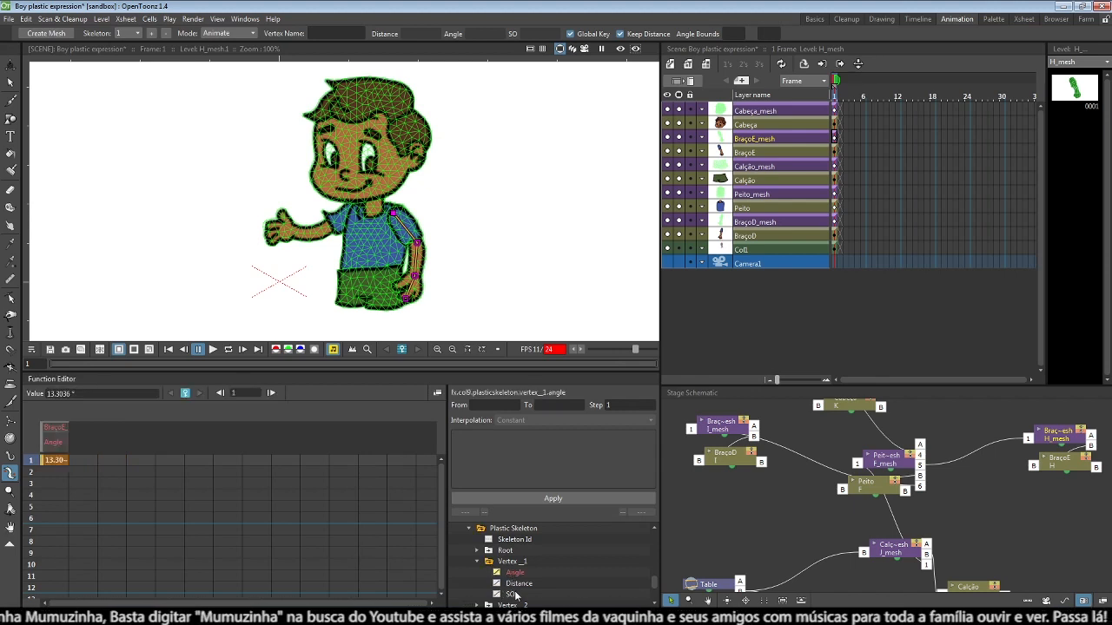
{"action": "left_click", "coordinate": [51, 446]}
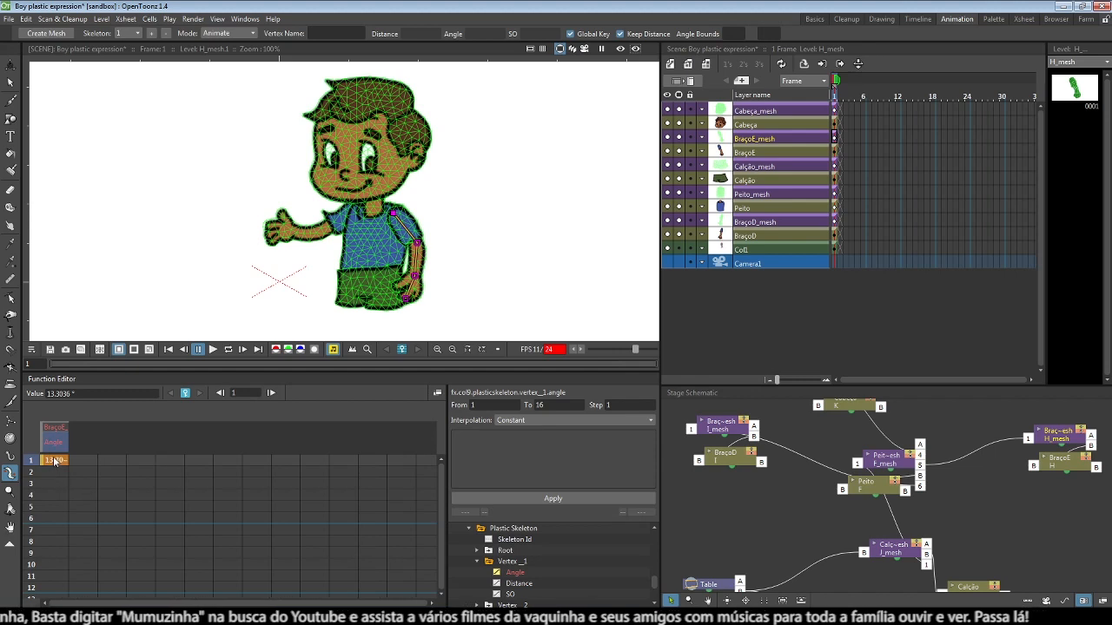
{"action": "left_click", "coordinate": [571, 426]}
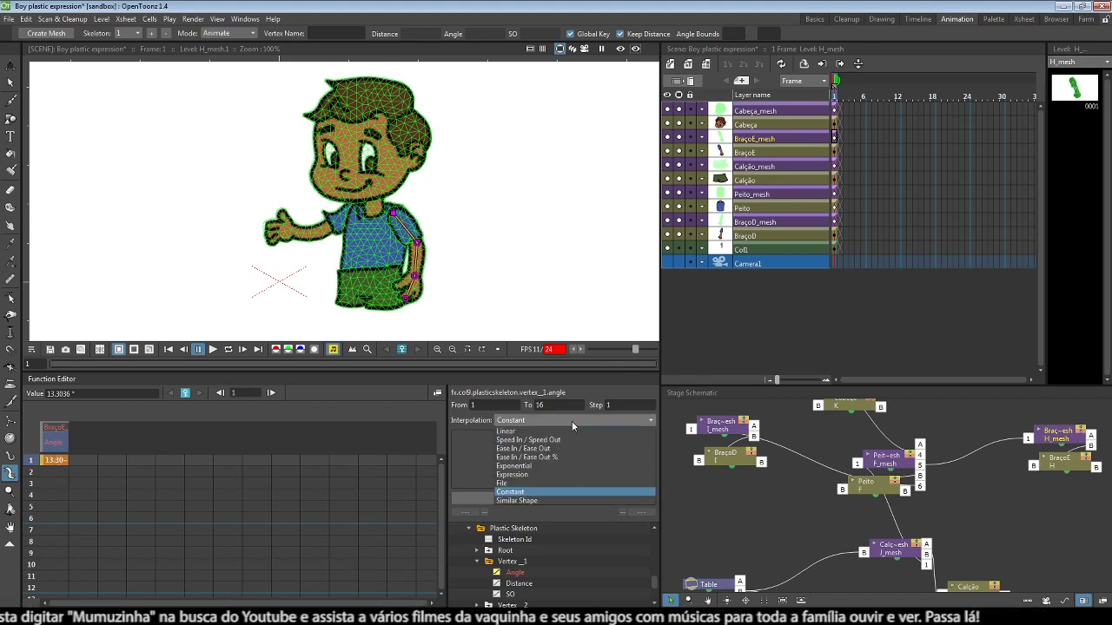
{"action": "left_click", "coordinate": [529, 476]}
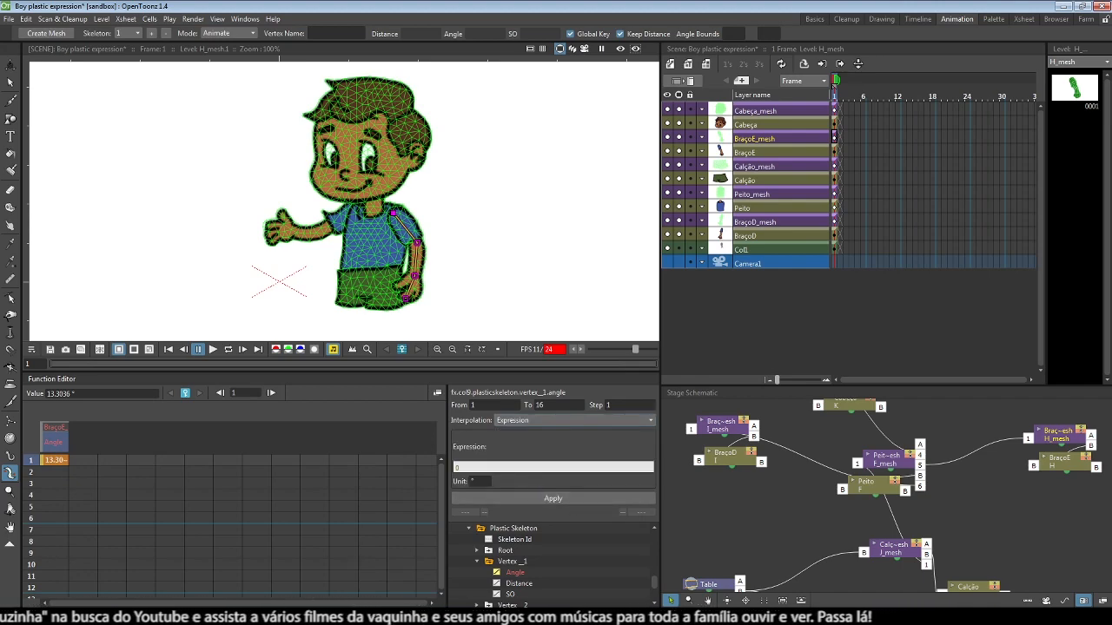
- Copy vertex(2, "Shoulder_right").angle from the OpenToonz documentation in the browser and paste it as the Angle channel's expression in OpenToonz
{"action": "key", "text": "alt+Tab"}
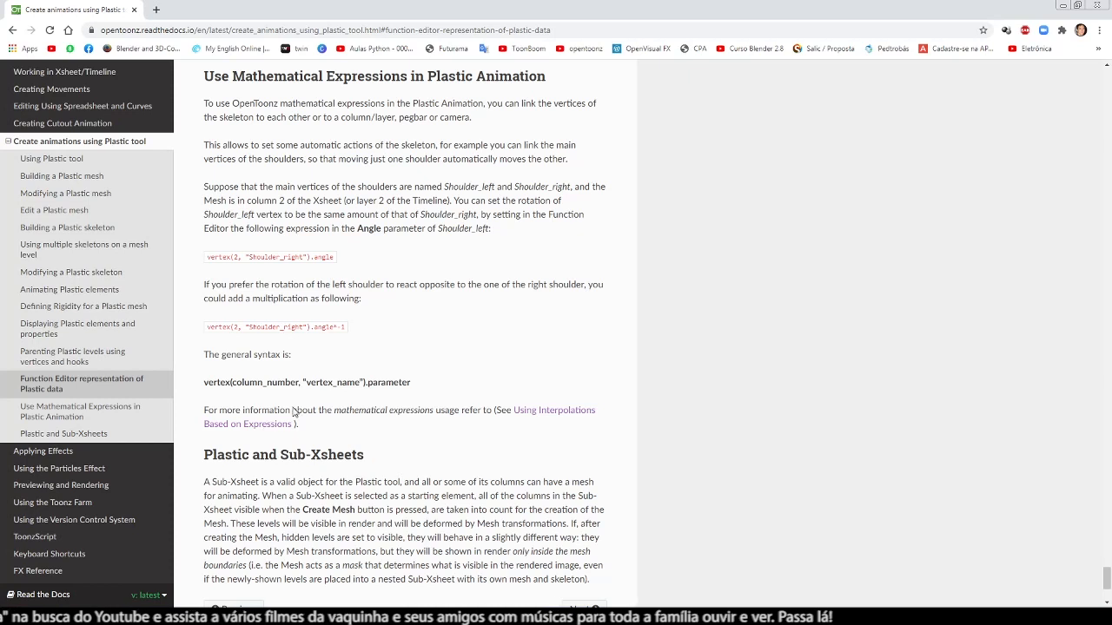
{"action": "left_click_drag", "start_coordinate": [335, 257], "coordinate": [208, 258]}
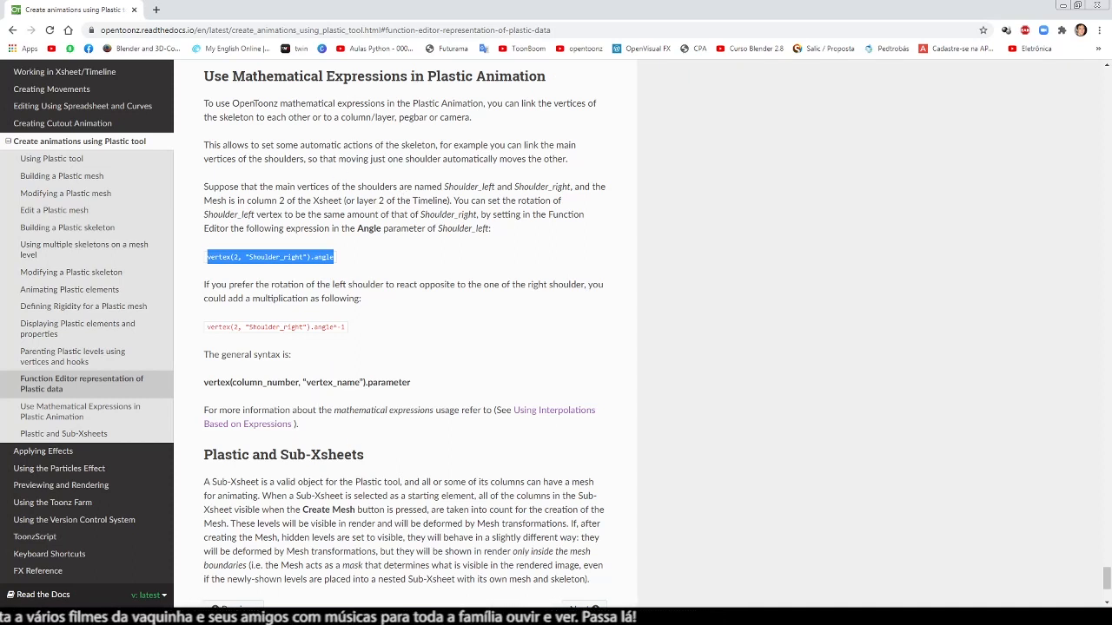
{"action": "key", "text": "alt+Tab"}
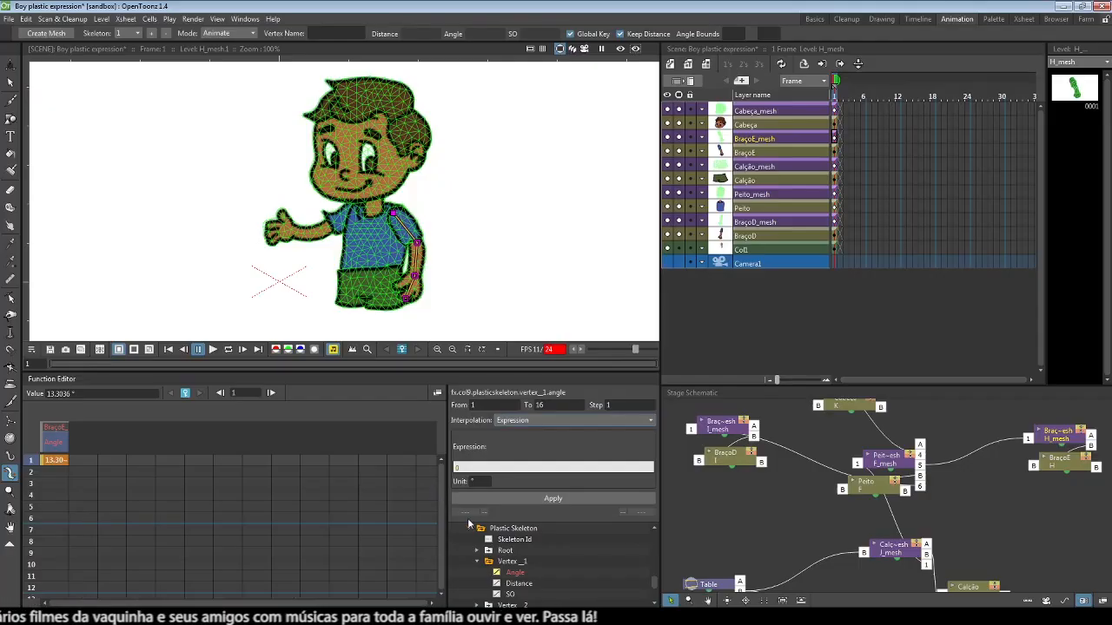
{"action": "left_click_drag", "start_coordinate": [485, 469], "coordinate": [457, 468]}
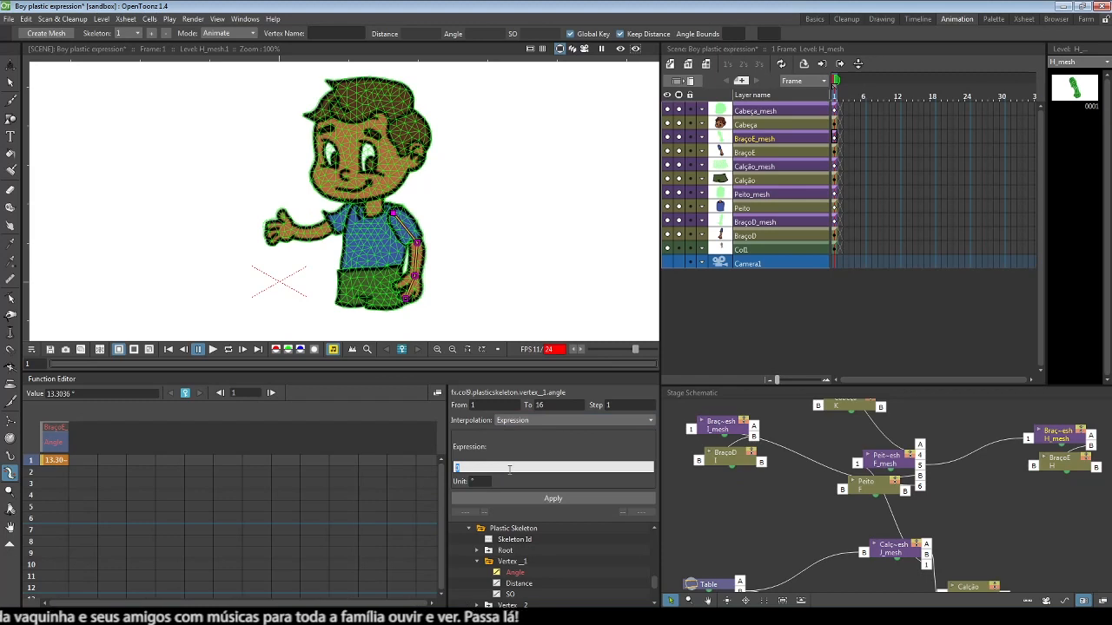
{"action": "key", "text": "ctrl+c"}
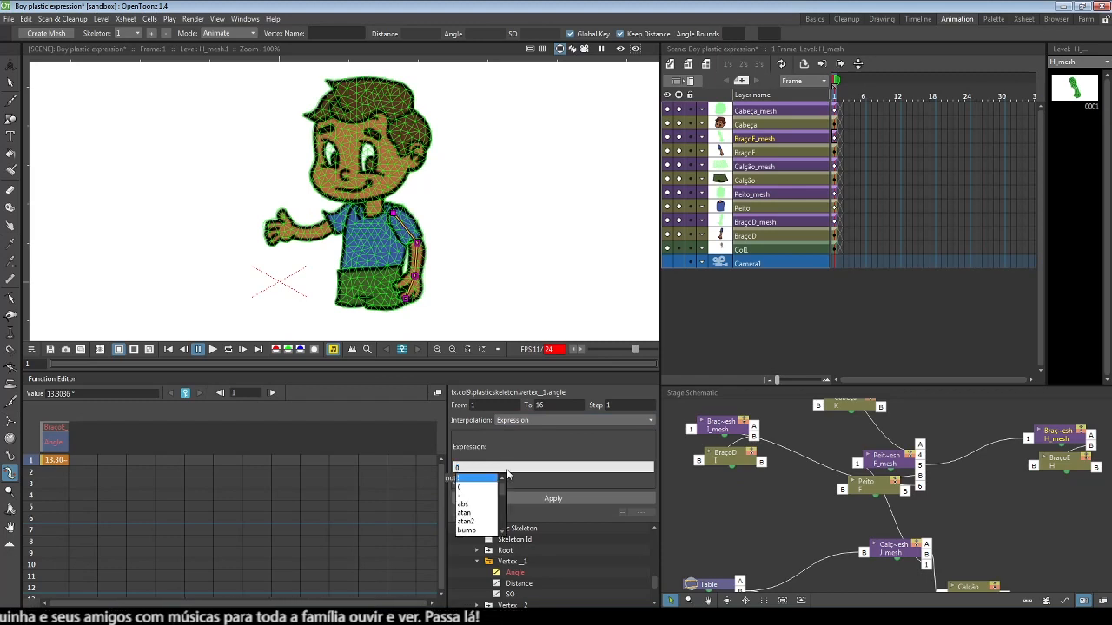
{"action": "left_click", "coordinate": [505, 463]}
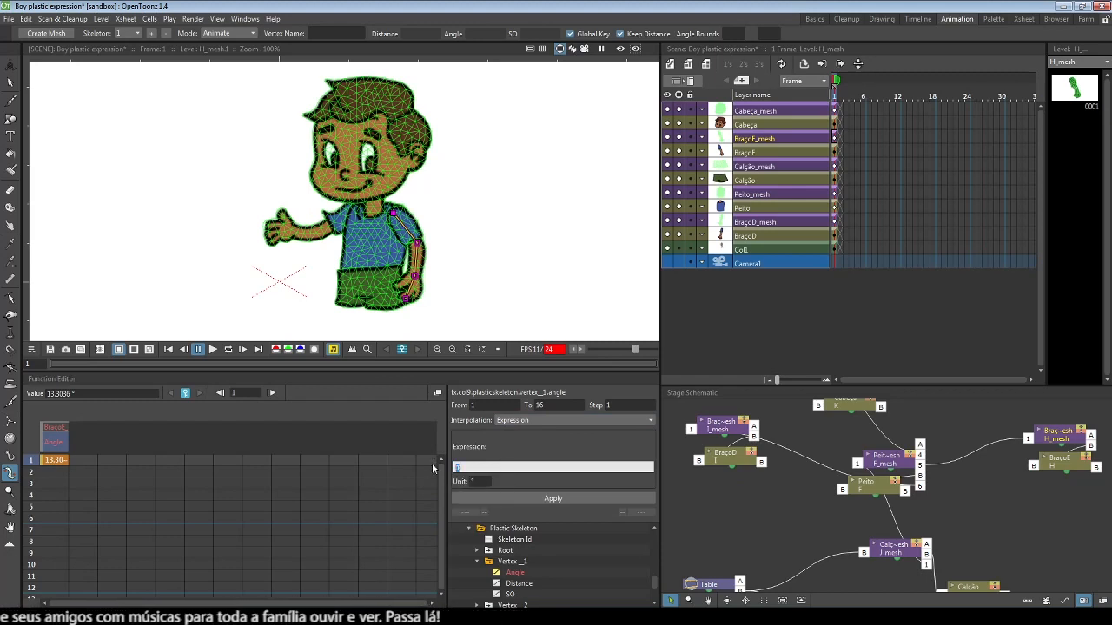
{"action": "key", "text": "ctrl+v"}
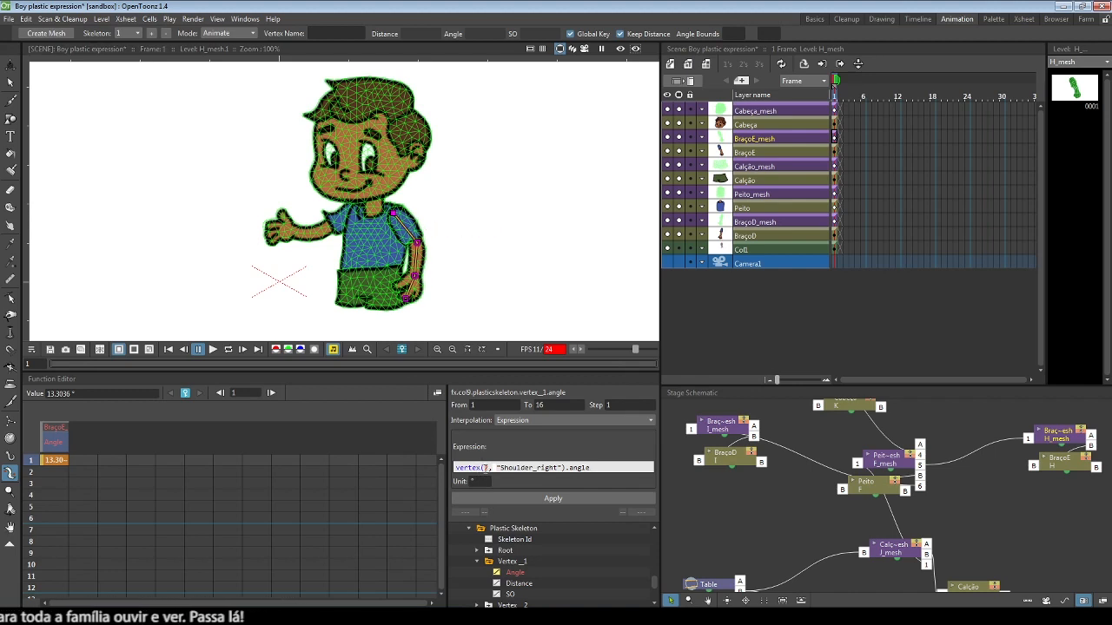
- Change the Angle channel's expression to vertex(5, "OmbroE").angle and apply it
{"action": "scroll", "coordinate": [524, 563], "scroll_direction": "up", "scroll_amount": 3}
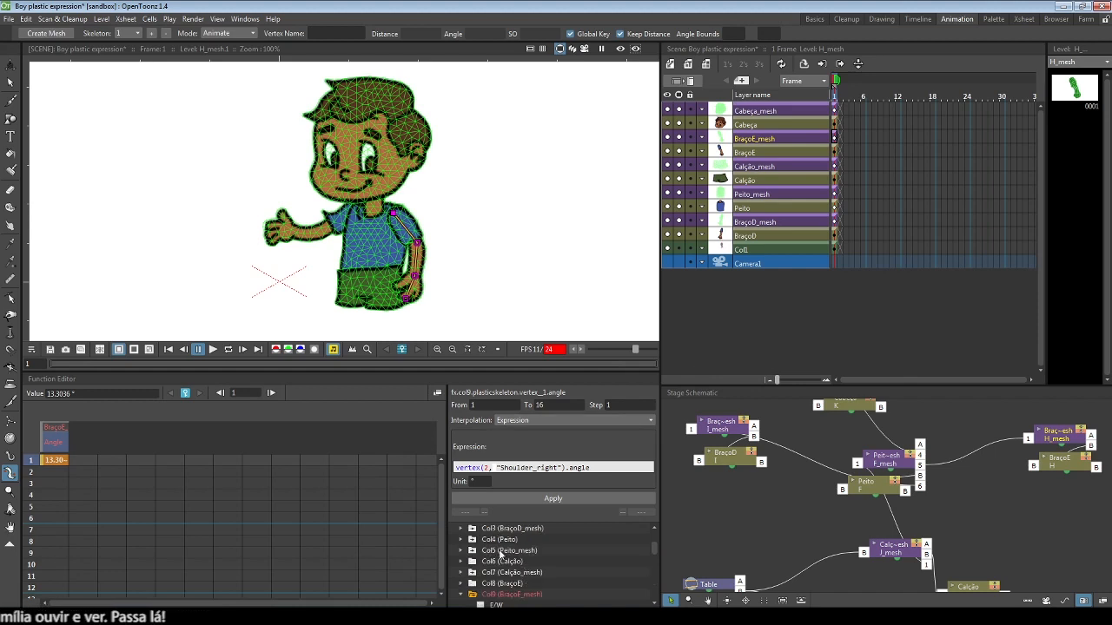
{"action": "scroll", "coordinate": [504, 556], "scroll_direction": "down", "scroll_amount": 3}
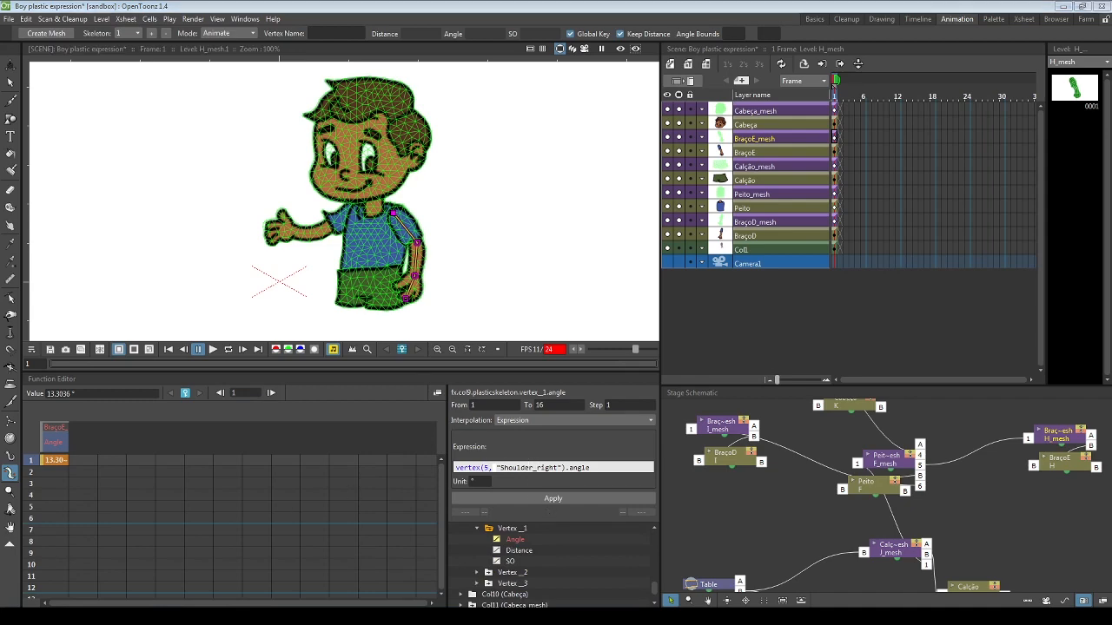
{"action": "left_click", "coordinate": [252, 617]}
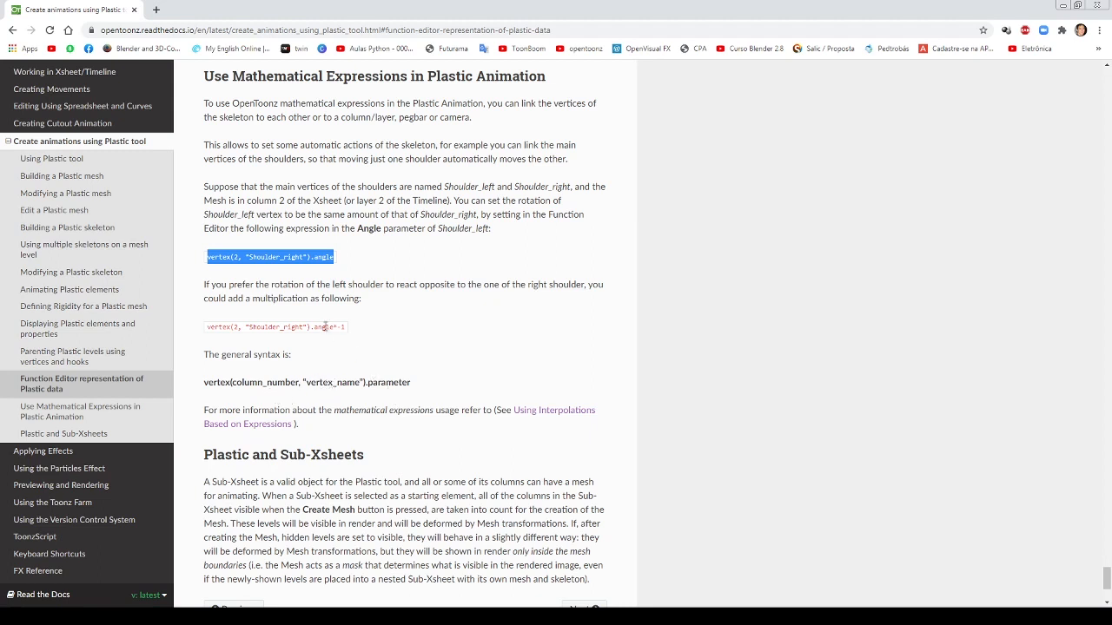
{"action": "left_click", "coordinate": [365, 617]}
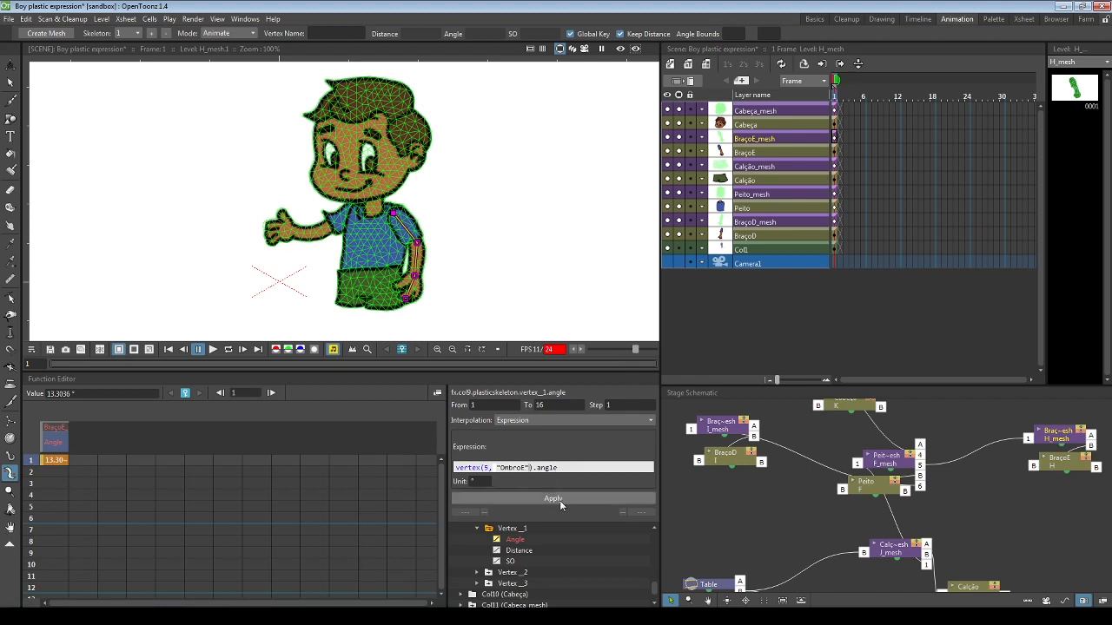
{"action": "left_click", "coordinate": [553, 499]}
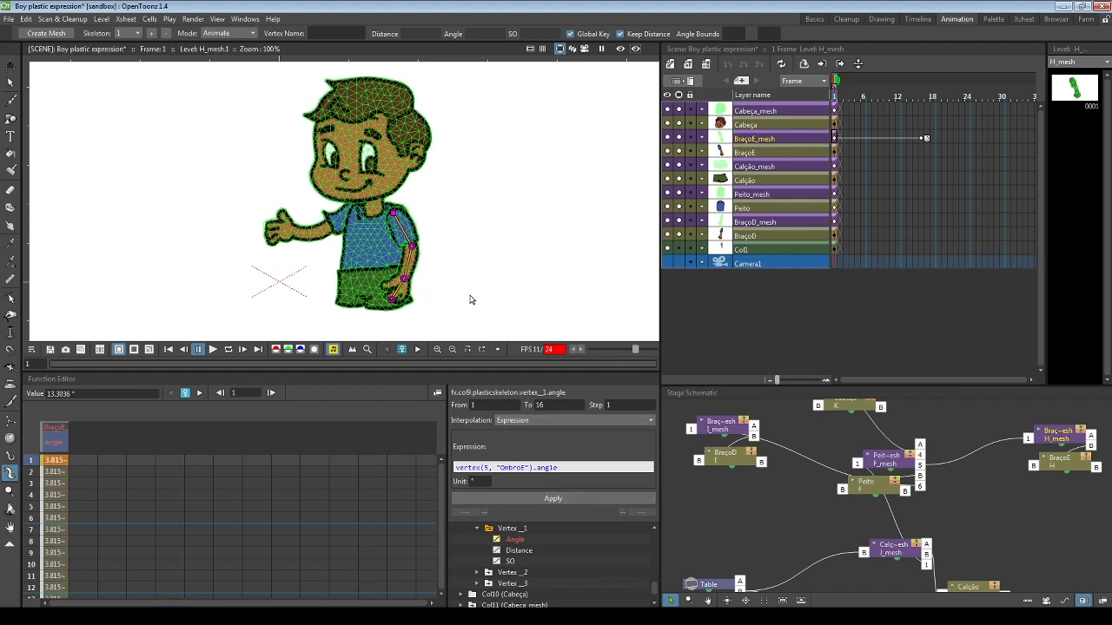
- Rotate the OmbroE shoulder vertex of Peito_mesh to about 13° to test the arm link
{"action": "left_click", "coordinate": [751, 199]}
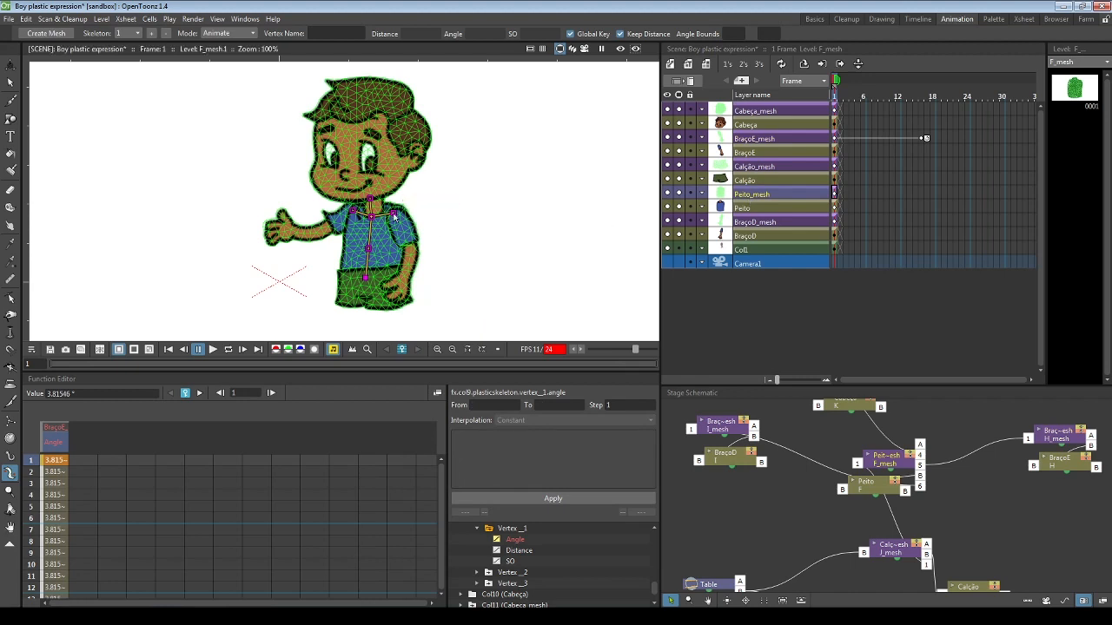
{"action": "mouse_move", "coordinate": [394, 215]}
{"action": "left_mouse_down"}
{"action": "mouse_move", "coordinate": [394, 205]}
{"action": "mouse_move", "coordinate": [401, 253]}
{"action": "mouse_move", "coordinate": [420, 209]}
{"action": "mouse_move", "coordinate": [397, 212]}
{"action": "left_mouse_up"}
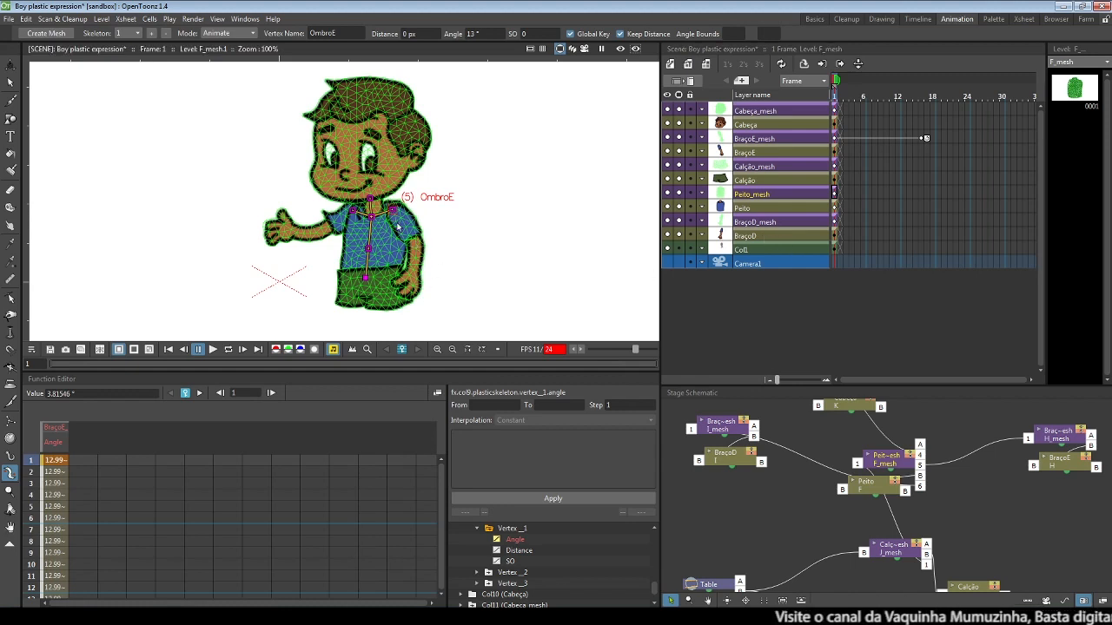
- Select the elbow vertex of BraçoE_mesh, swing its Vertex 2 wrist to about -43°, and deselect it
{"action": "left_click", "coordinate": [422, 239]}
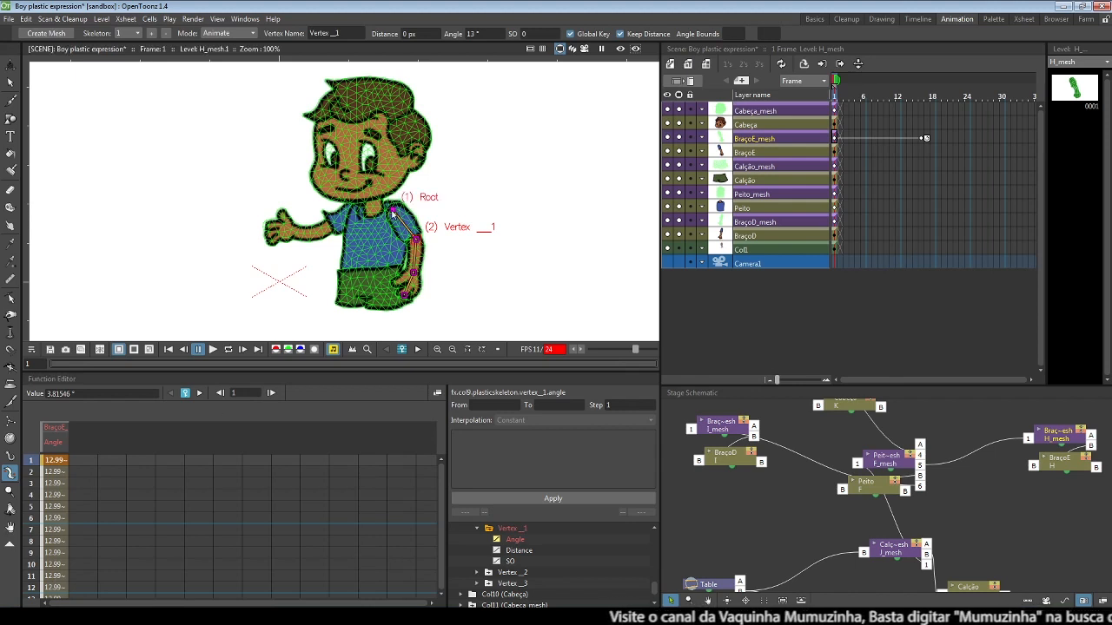
{"action": "left_click", "coordinate": [415, 277]}
{"action": "mouse_move", "coordinate": [424, 278]}
{"action": "left_mouse_down"}
{"action": "mouse_move", "coordinate": [436, 283]}
{"action": "mouse_move", "coordinate": [414, 279]}
{"action": "left_mouse_up"}
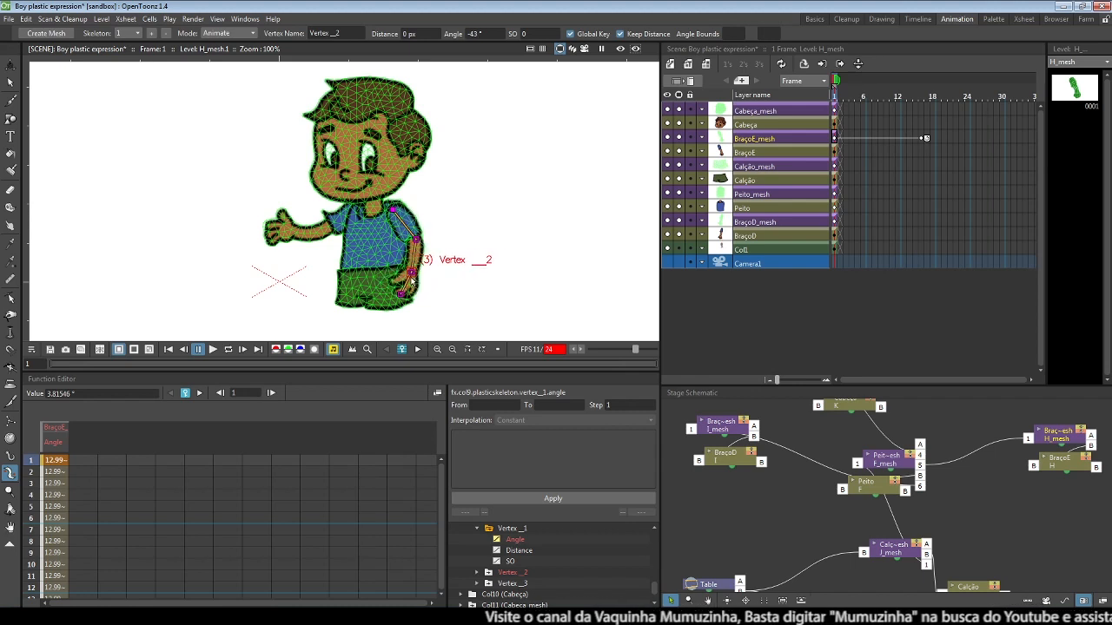
{"action": "left_click", "coordinate": [378, 234]}
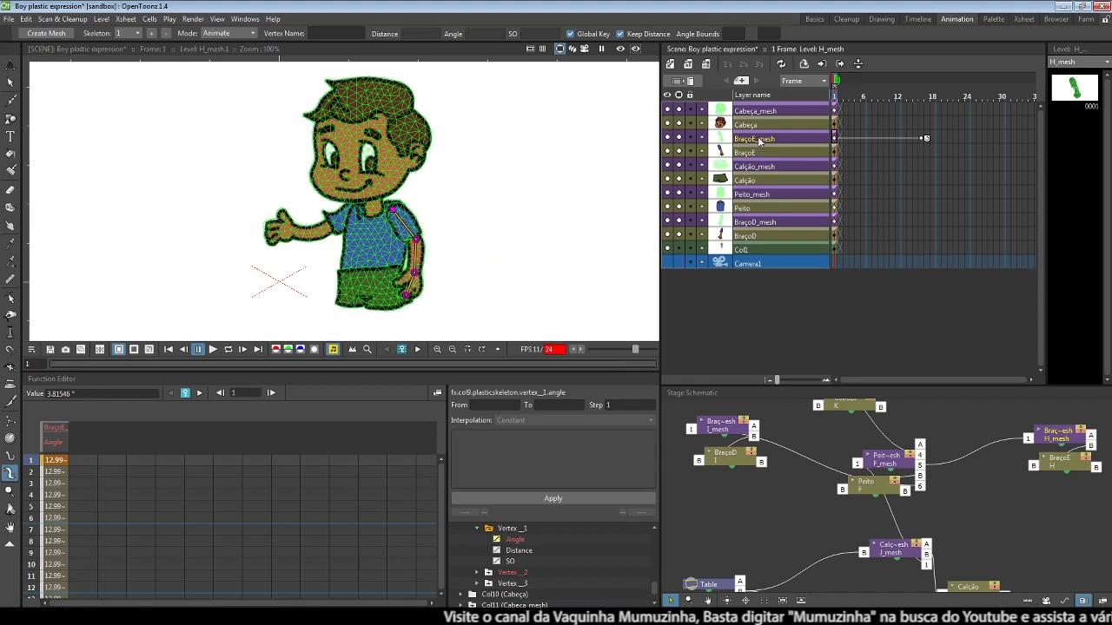
- Rotate Peito_mesh's upper chest vertex, Vertex 2, to about -0.19° and its OmbroE vertex to about 12.32°
{"action": "left_click", "coordinate": [757, 199]}
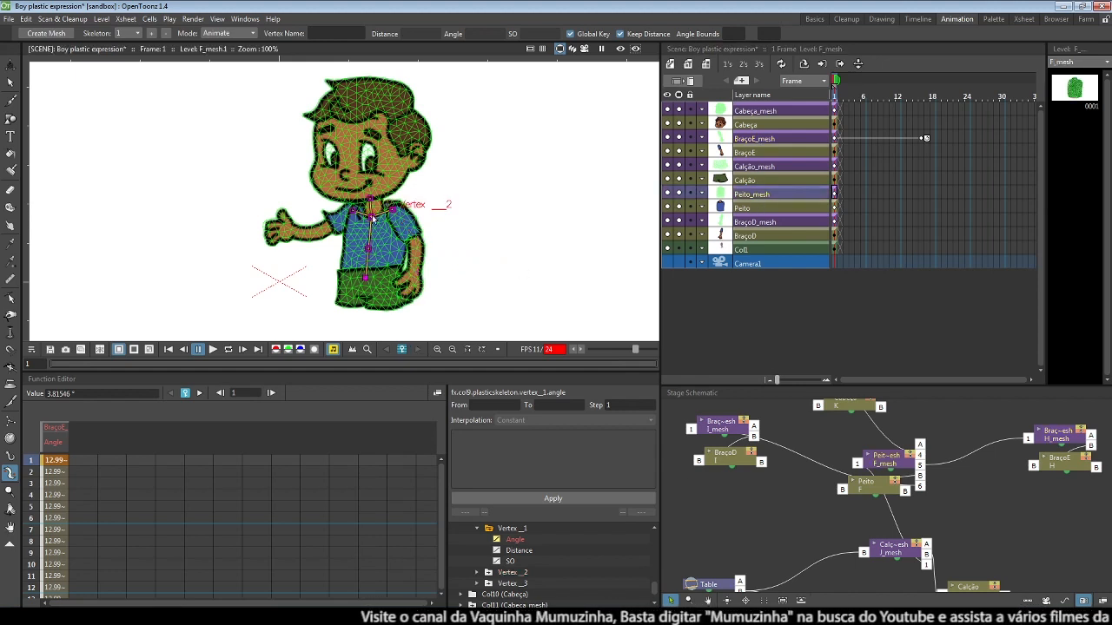
{"action": "left_click_drag", "start_coordinate": [373, 217], "coordinate": [409, 227]}
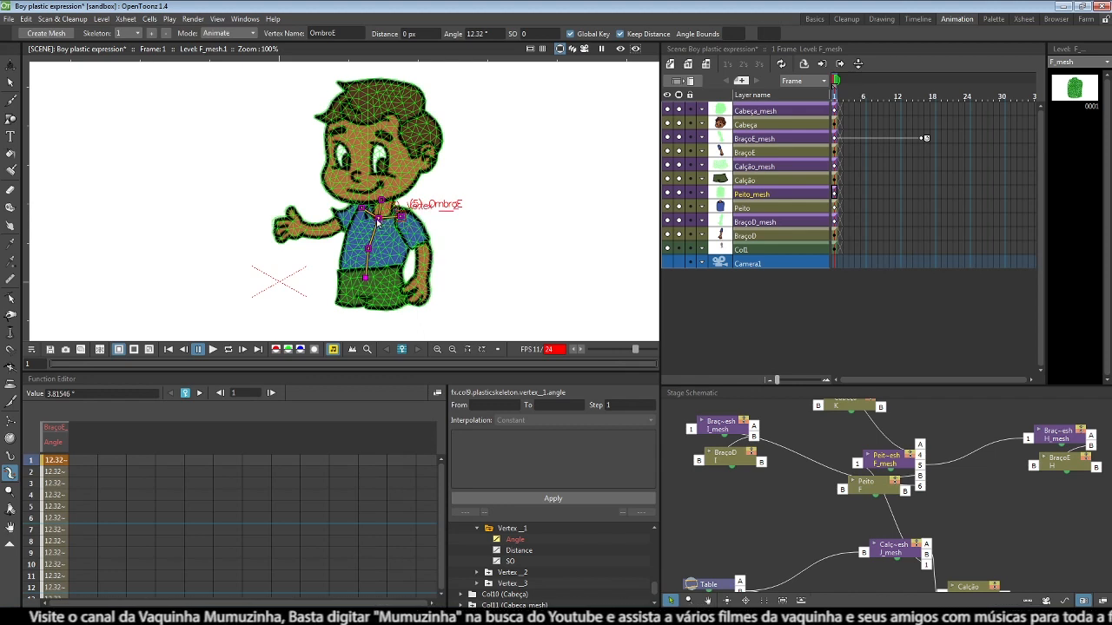
- Rename Peito_mesh's upper chest vertex, Vertex 2, as peito
{"action": "left_click", "coordinate": [377, 221]}
{"action": "double_click", "coordinate": [313, 33]}
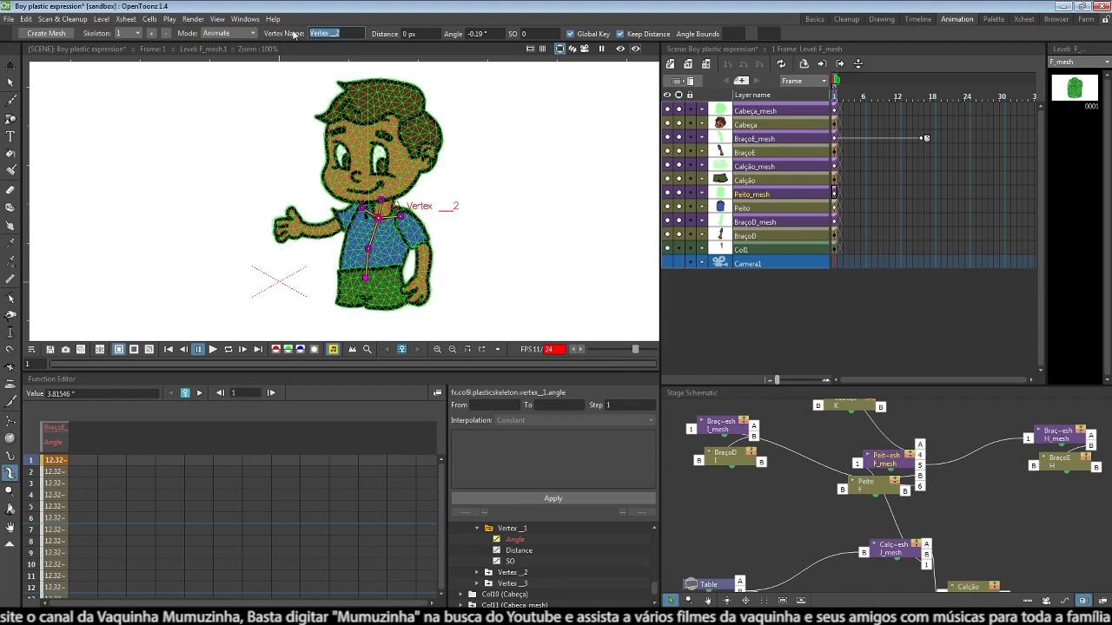
{"action": "type", "text": "peito"}
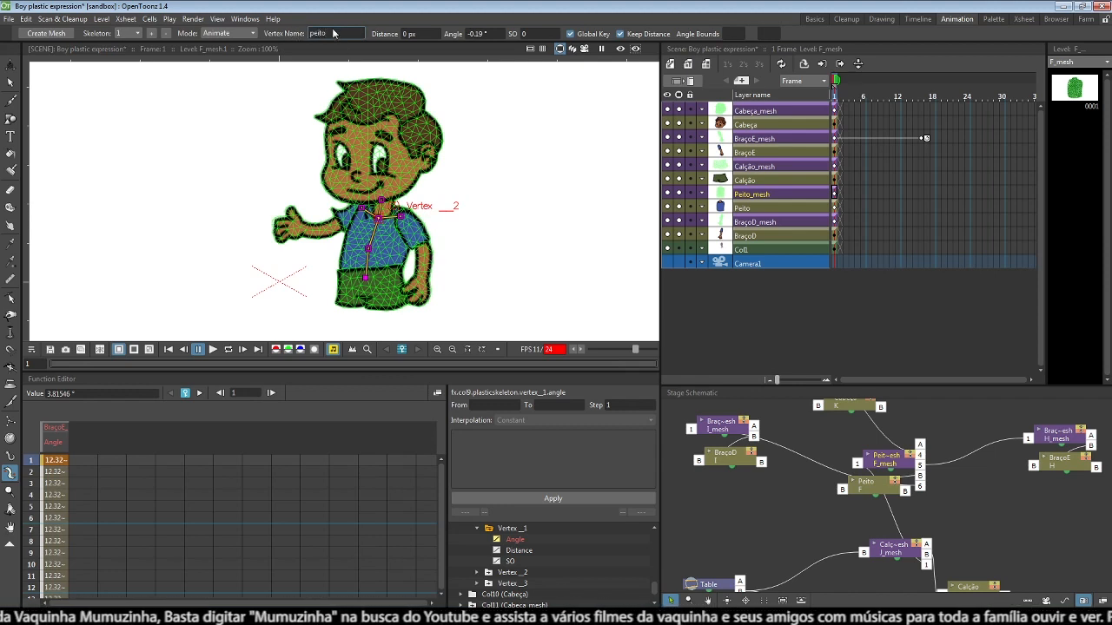
{"action": "key", "text": "Return"}
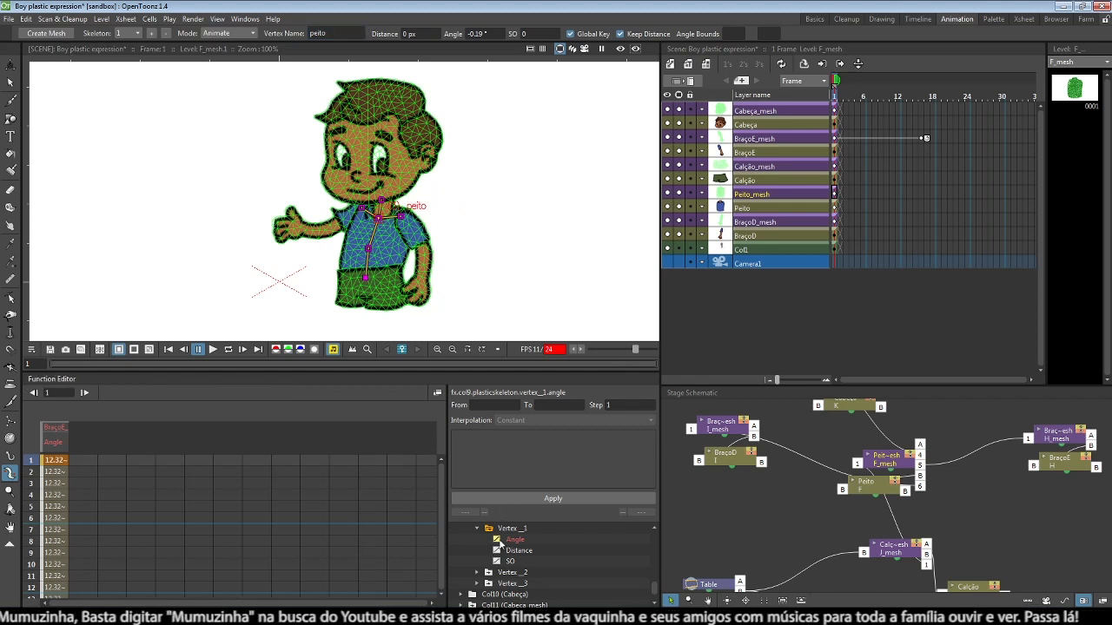
- Change the expression of BraçoE_mesh's Vertex 1 Angle channel to vertex(5, "peito").angle and apply it
{"action": "left_click", "coordinate": [51, 445]}
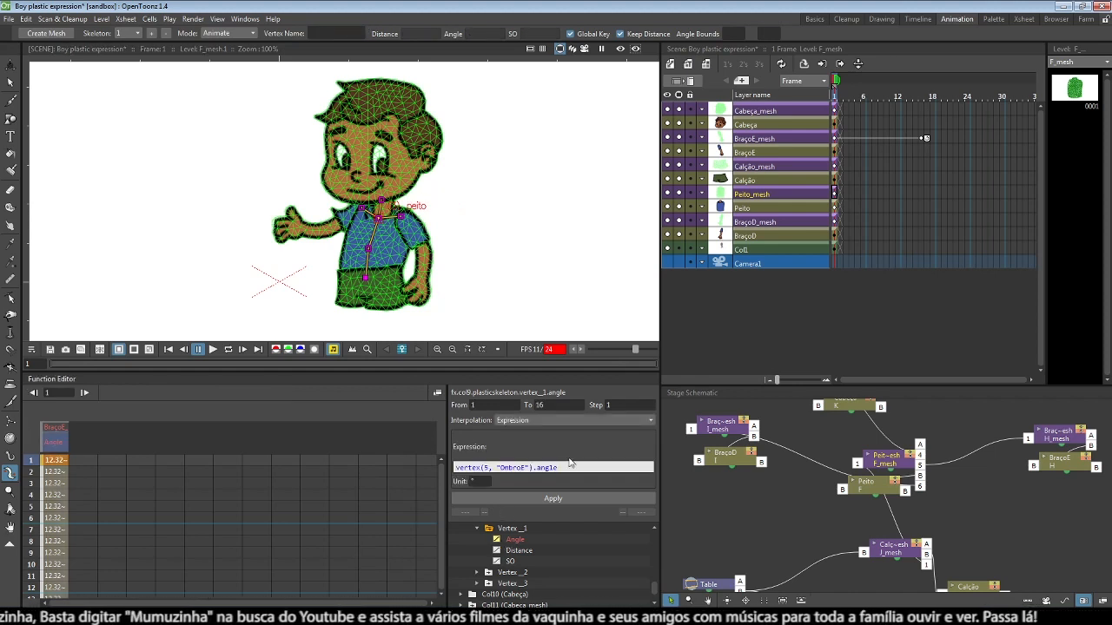
{"action": "left_click_drag", "start_coordinate": [500, 468], "coordinate": [522, 468]}
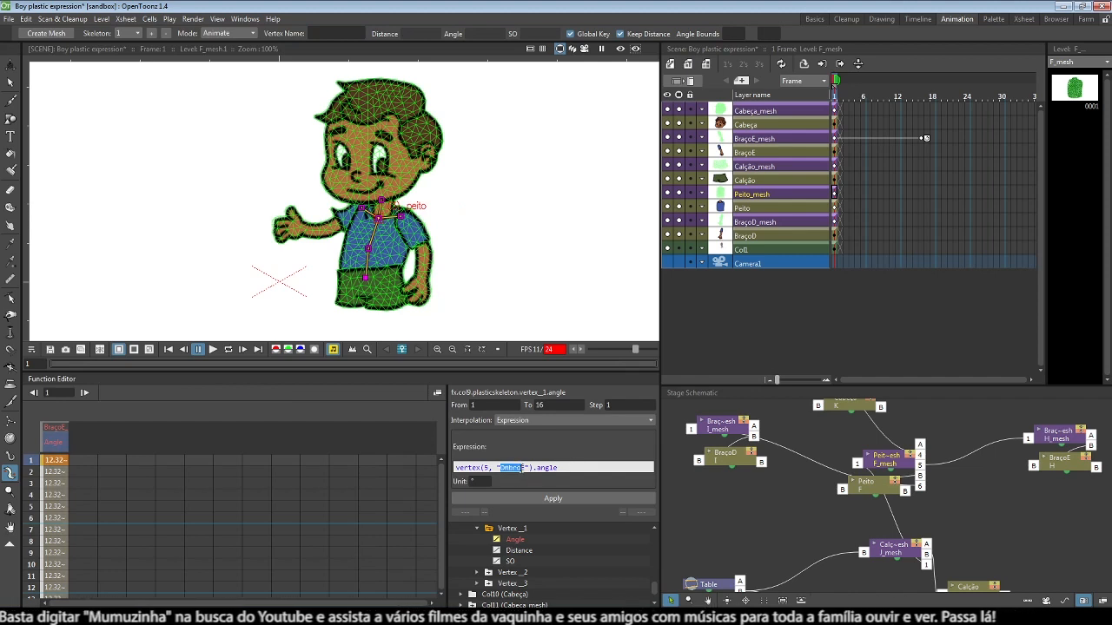
{"action": "type", "text": "peito"}
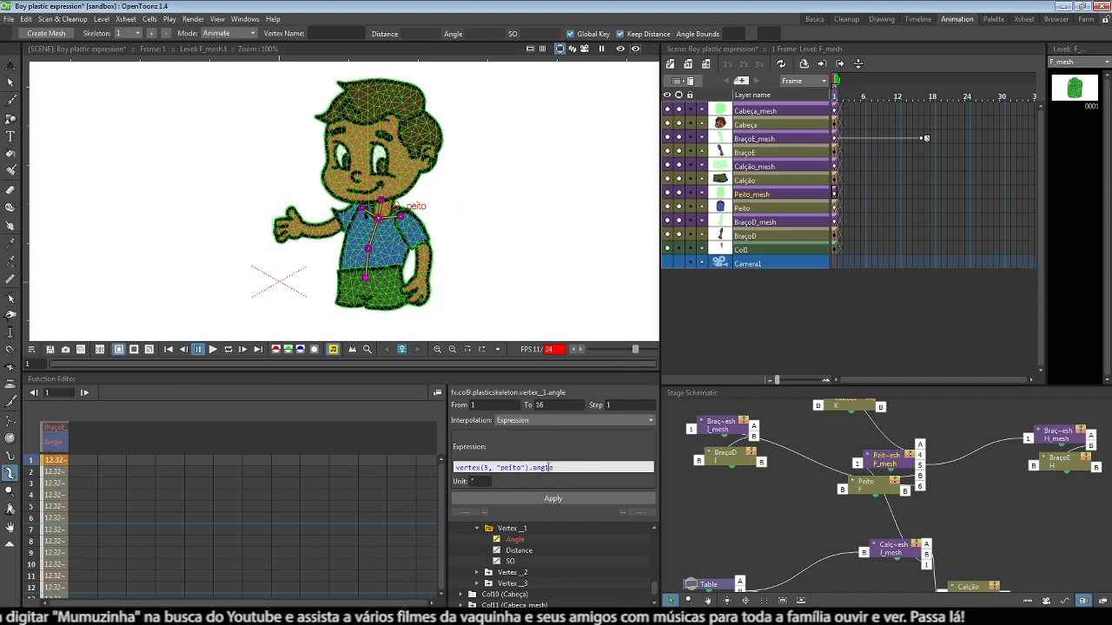
{"action": "left_click", "coordinate": [563, 499]}
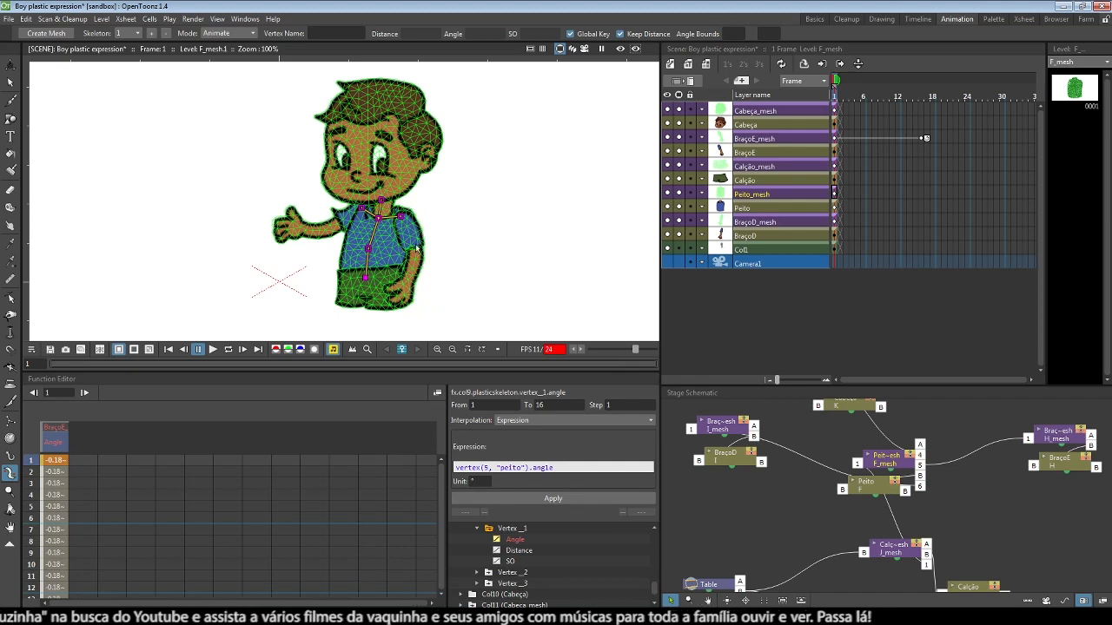
- Rotate Peito_mesh's peito vertex to about 4.36° to swing the linked arm with the chest
{"action": "mouse_move", "coordinate": [379, 219]}
{"action": "left_mouse_down"}
{"action": "mouse_move", "coordinate": [357, 216]}
{"action": "mouse_move", "coordinate": [382, 218]}
{"action": "left_mouse_up"}
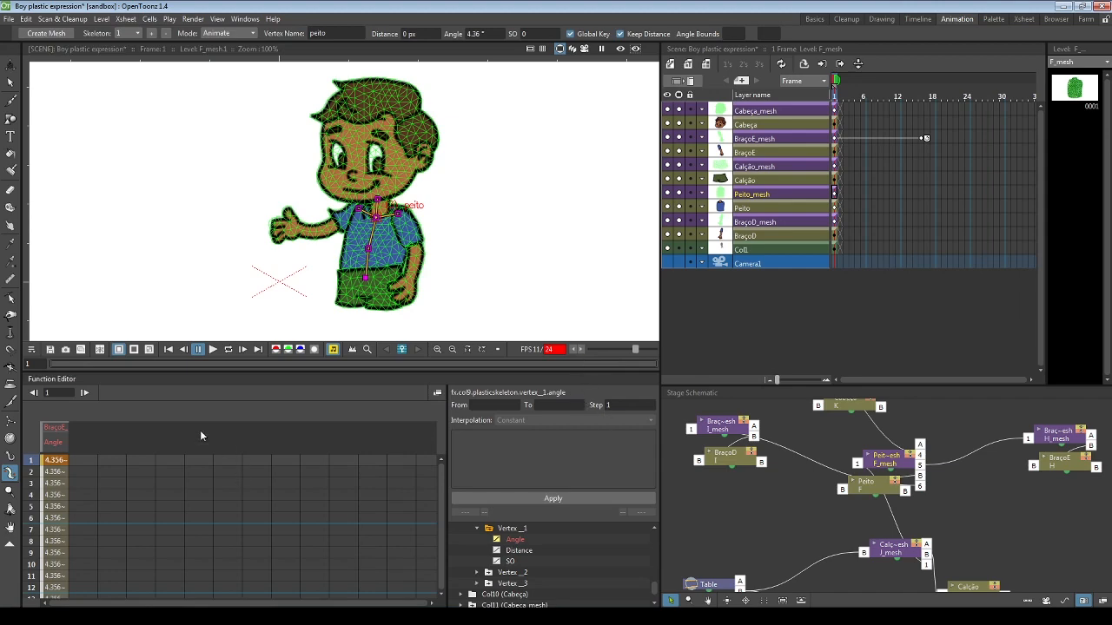
{"action": "key", "text": "space"}
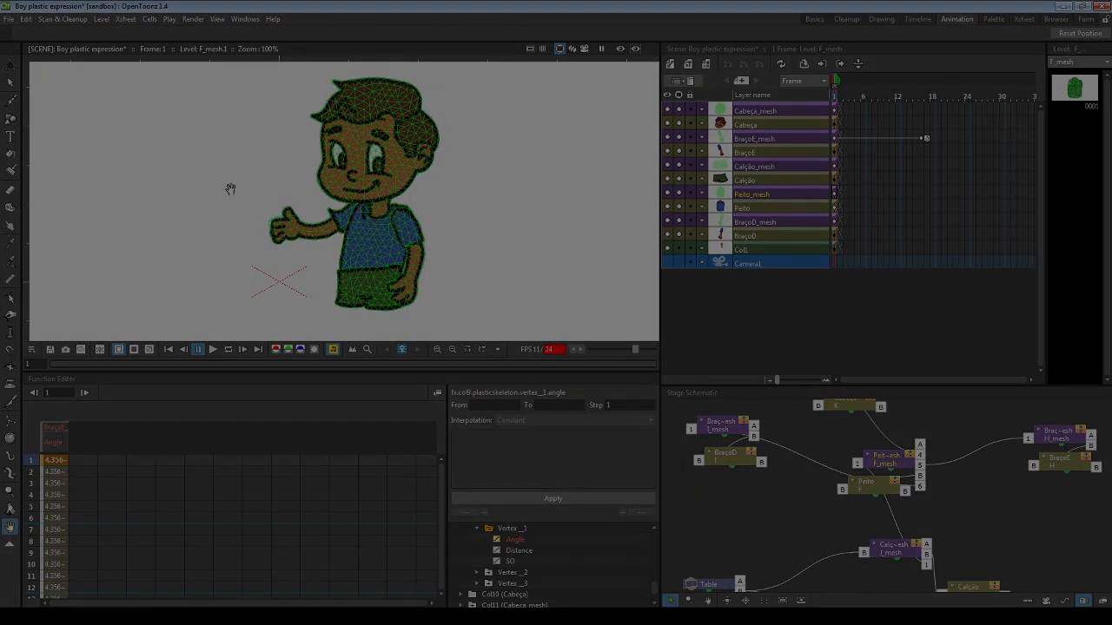